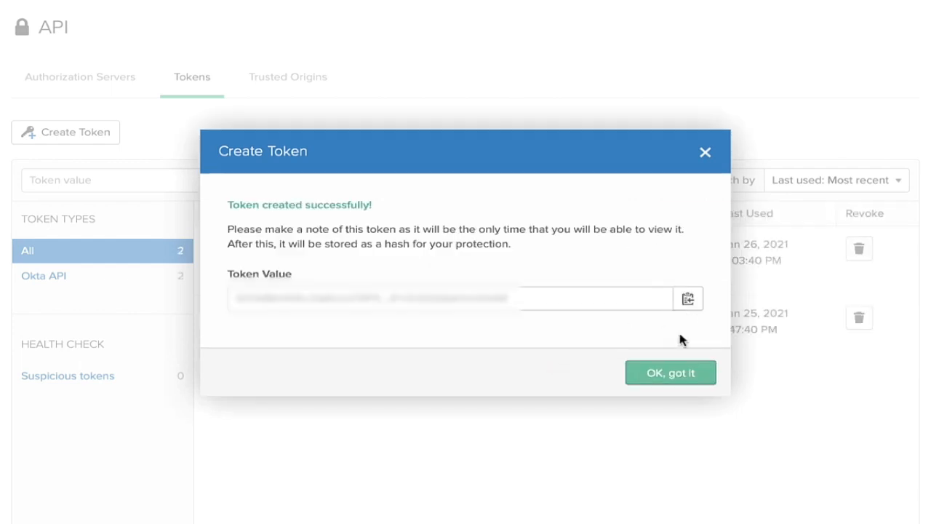
# Close the created-token dialog and open the Applications page.
pyautogui.click(657, 377)
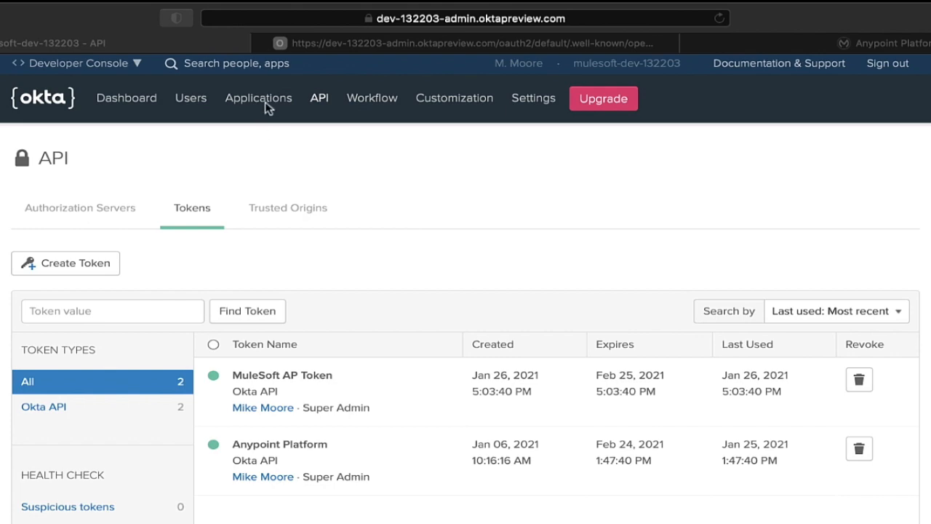
pyautogui.click(265, 103)
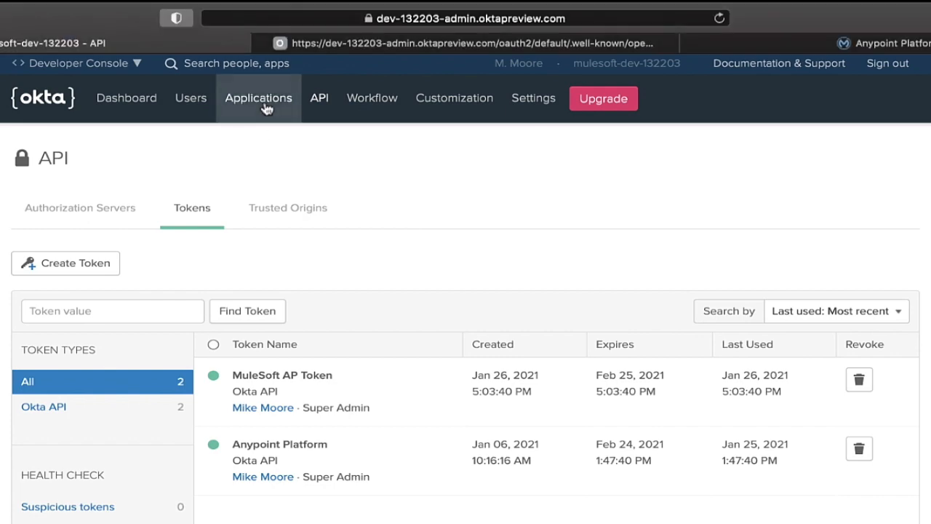
pyautogui.click(266, 106)
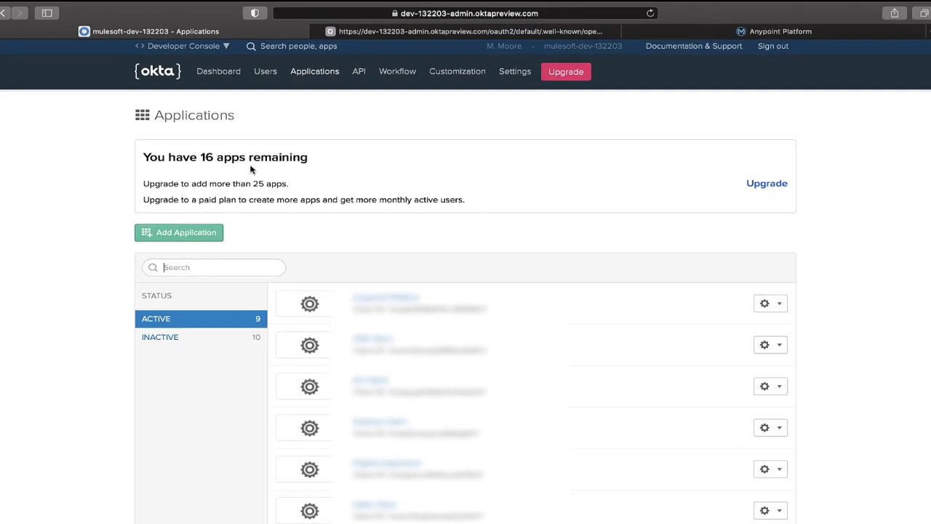
# Create a new Service (Machine-to-Machine) application named MuleSoft AP Client.
pyautogui.click(213, 231)
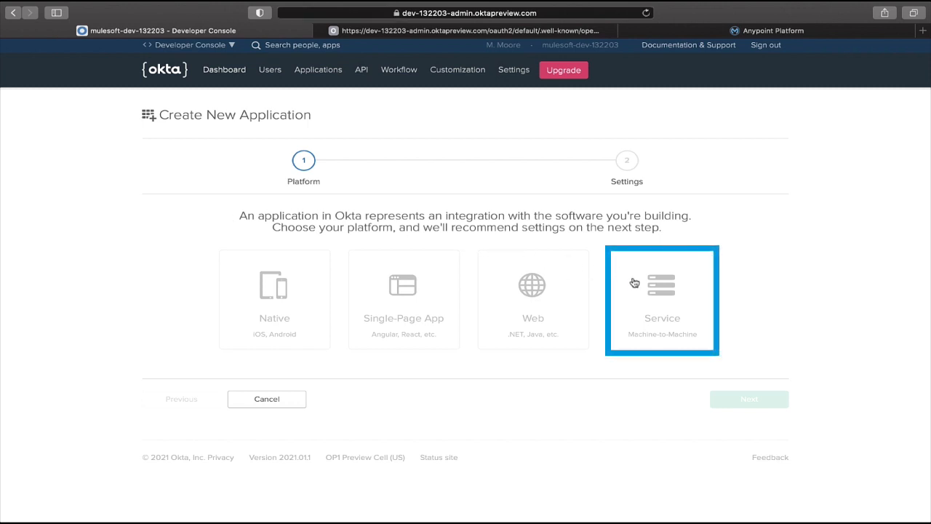
pyautogui.click(646, 309)
pyautogui.click(718, 404)
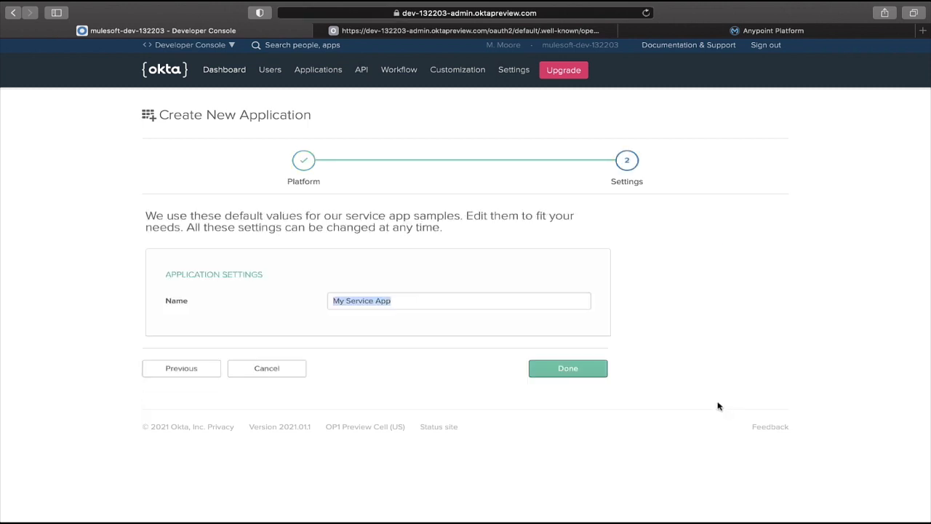
pyautogui.write('MuleSoft AP Client')
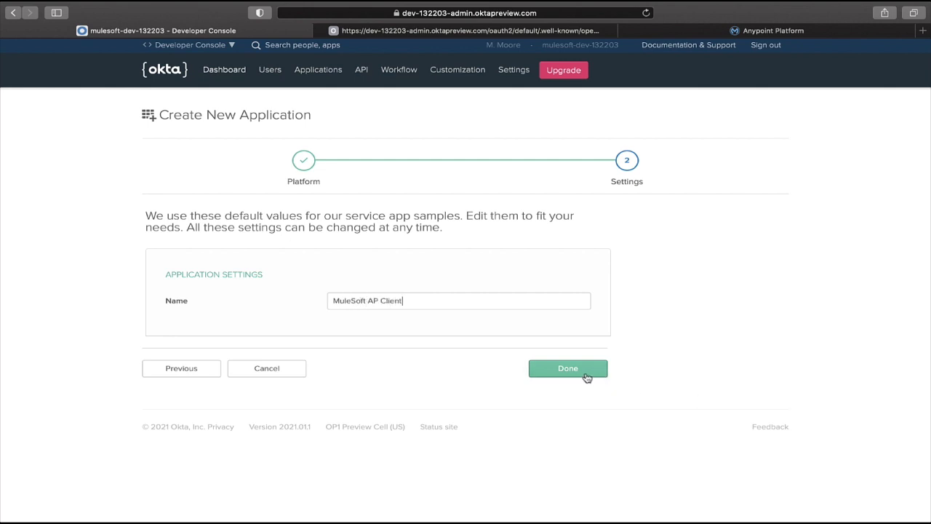
pyautogui.click(586, 377)
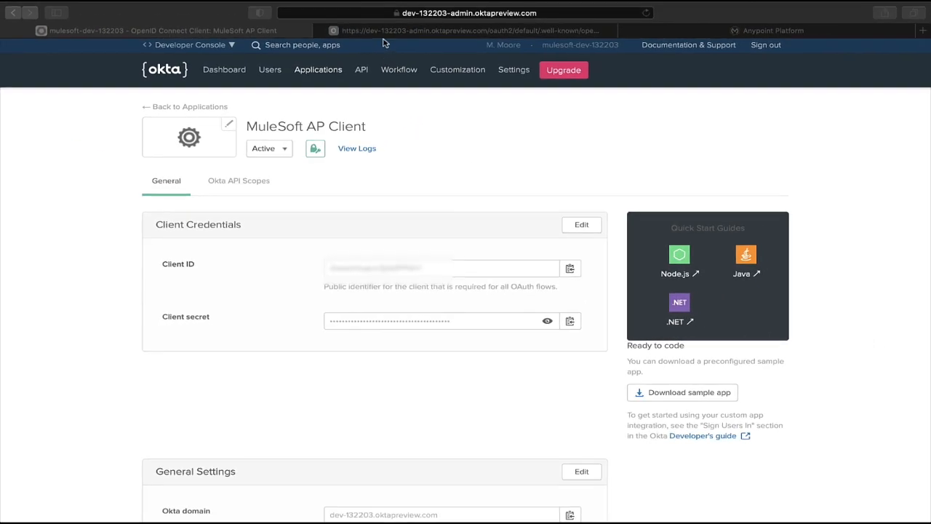
# Reload the OpenID configuration page in the second browser tab.
pyautogui.click(382, 32)
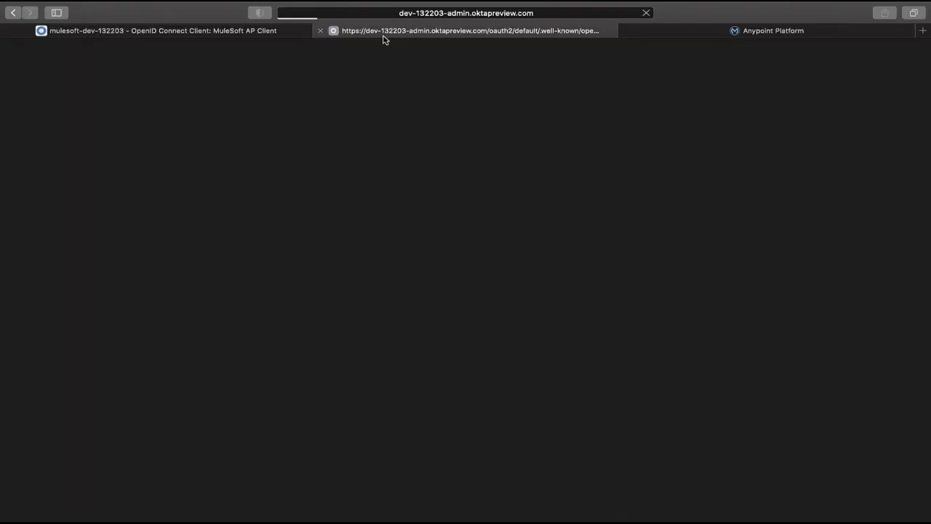
pyautogui.click(362, 14)
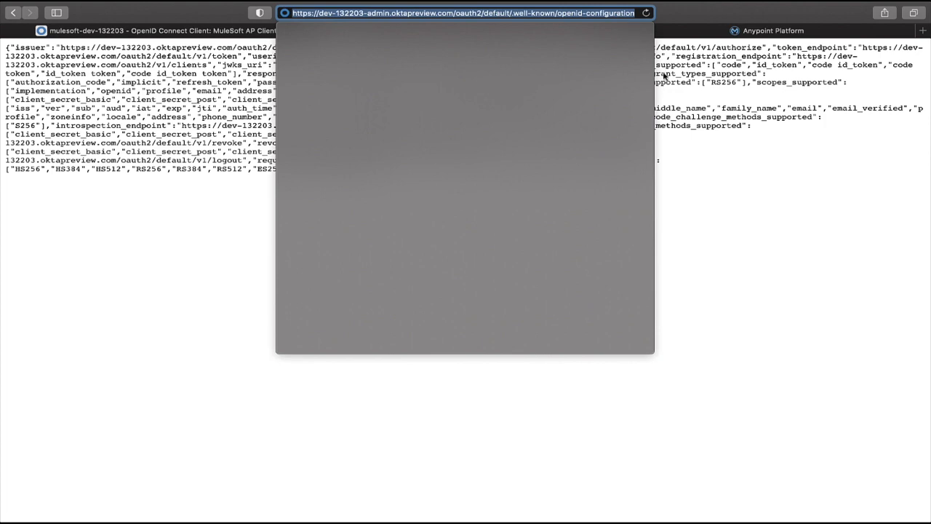
pyautogui.press('Return')
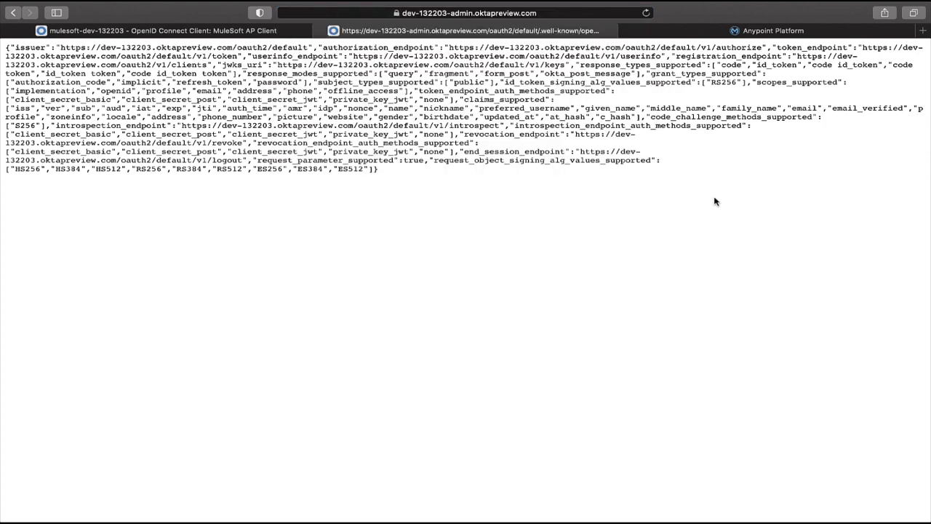
# Switch to the code editor and review the endpoints and supported values in the OpenID configuration JSON.
pyautogui.hotkey('ctrl', 'Right')
pyautogui.hotkey('ctrl', 'Right')
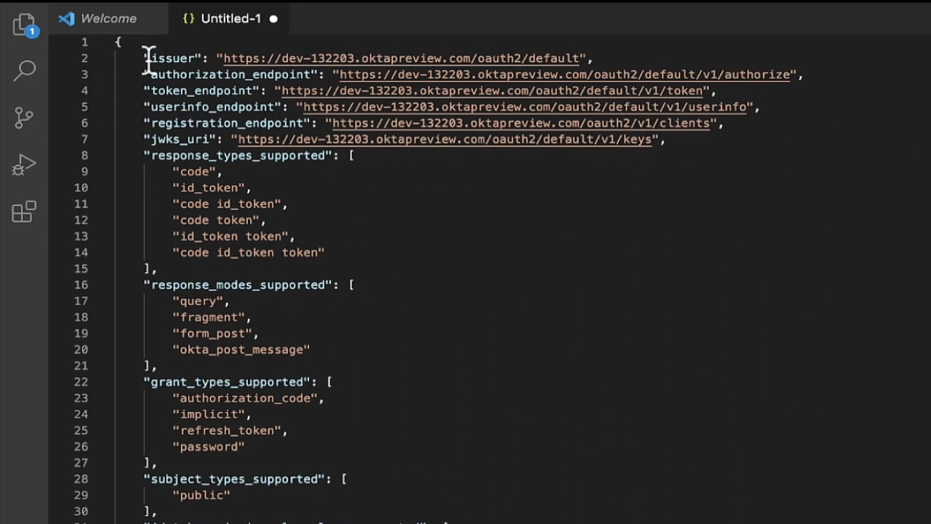
pyautogui.click(148, 58)
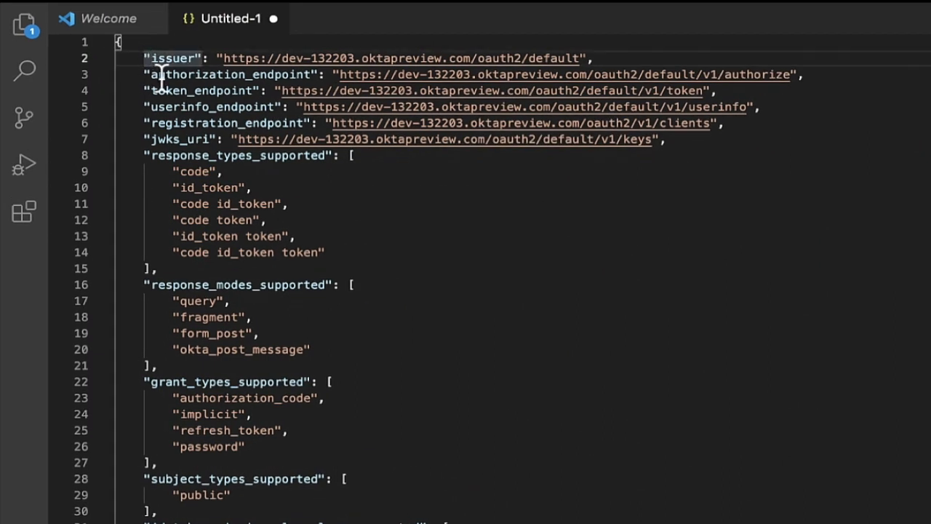
pyautogui.click(160, 74)
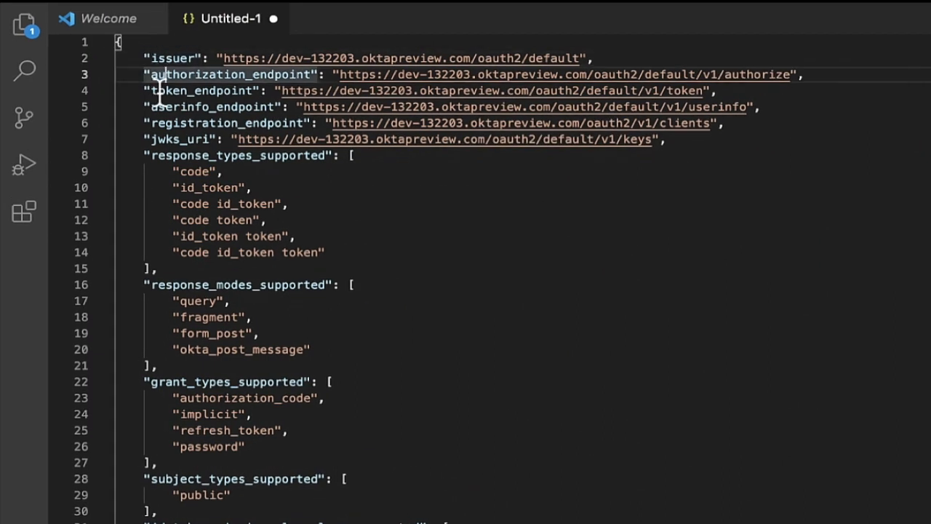
pyautogui.click(159, 91)
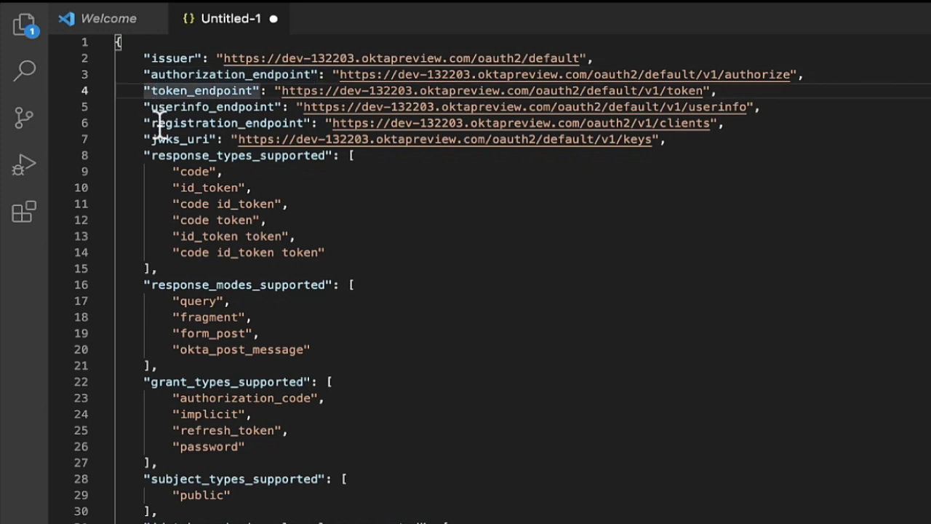
pyautogui.click(161, 123)
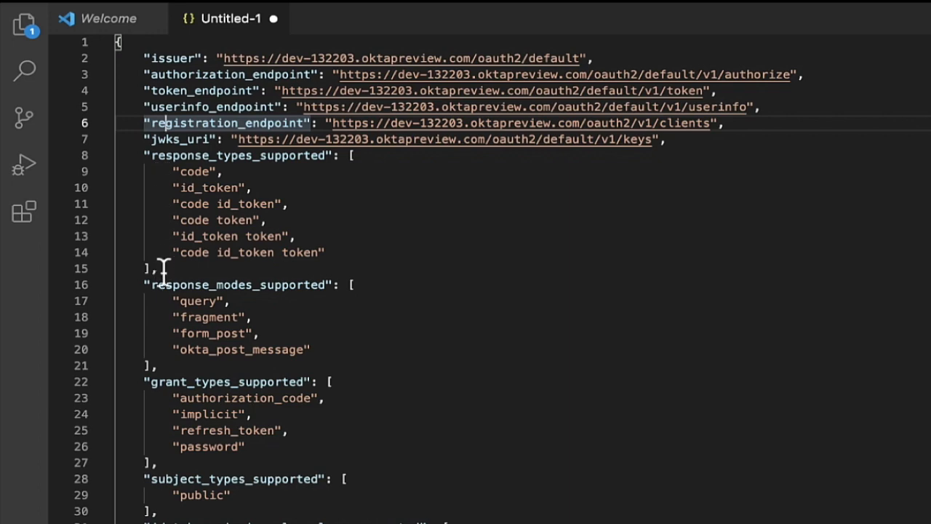
pyautogui.click(180, 382)
pyautogui.scroll(-15, 180, 381)
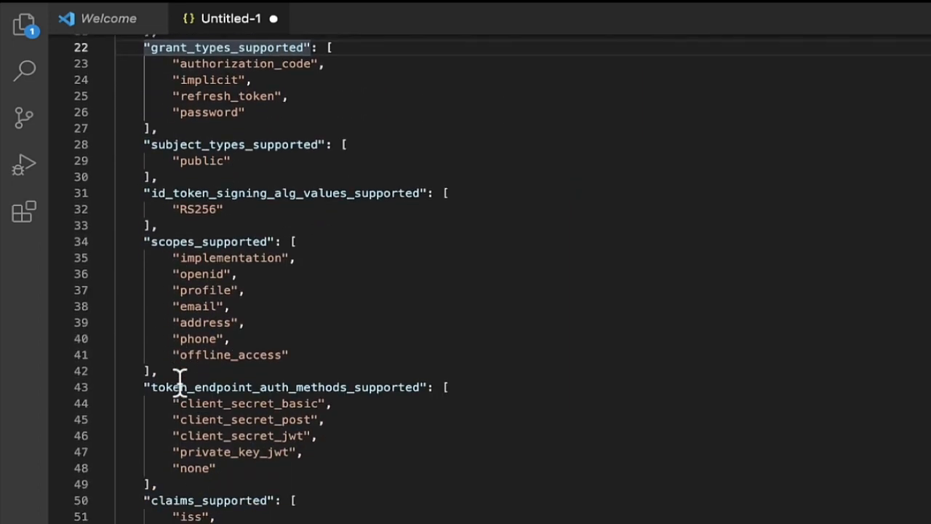
pyautogui.scroll(-8, 179, 381)
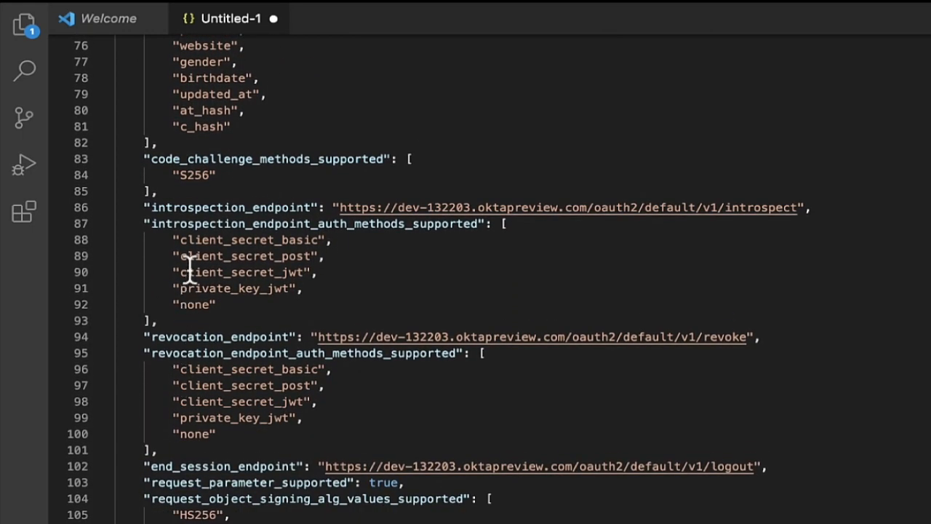
pyautogui.click(215, 207)
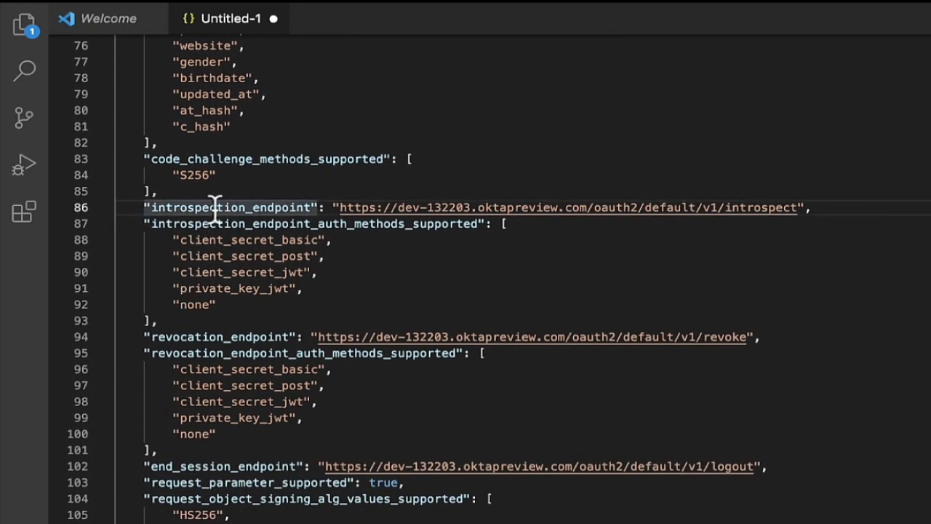
pyautogui.scroll(13, 215, 206)
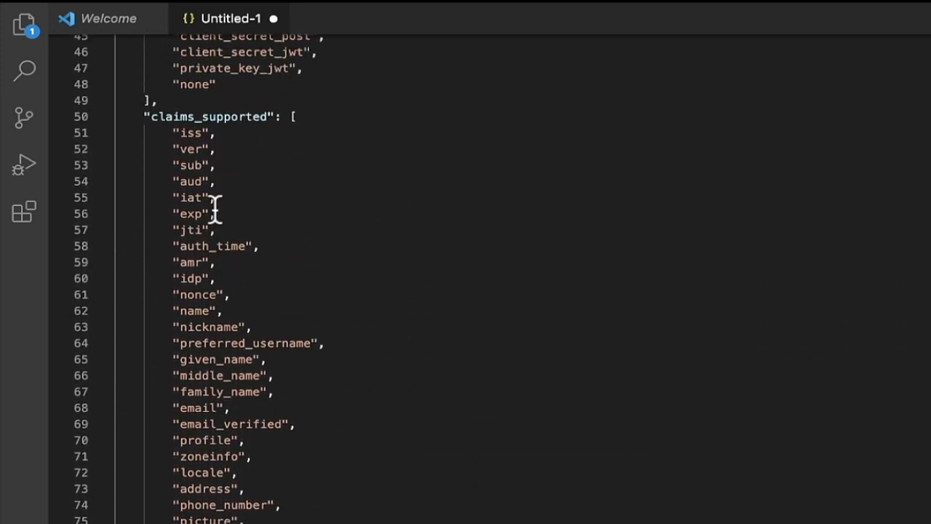
pyautogui.scroll(7, 215, 207)
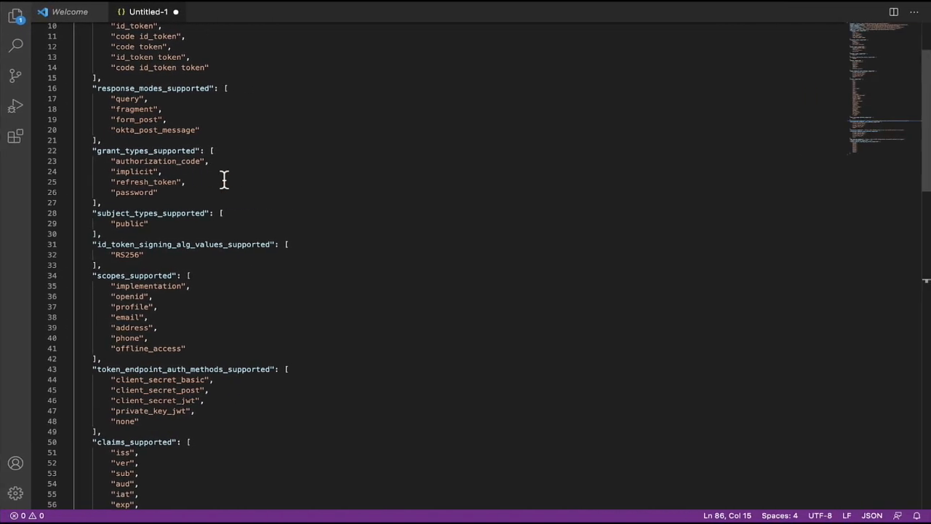
# Back in the browser, add a new OpenID Connect client provider named Okta OIDC Provider.
pyautogui.hotkey('ctrl', 'Left')
pyautogui.hotkey('ctrl', 'Left')
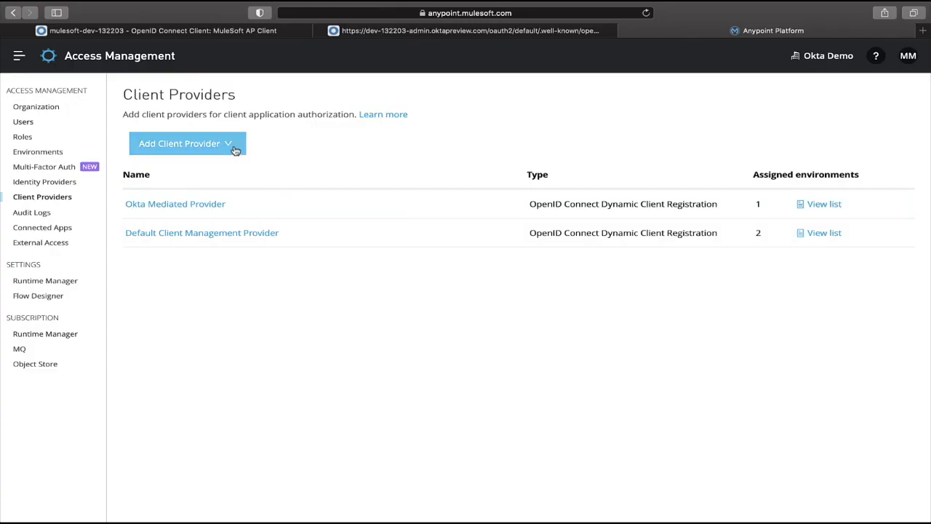
pyautogui.click(235, 149)
pyautogui.click(187, 213)
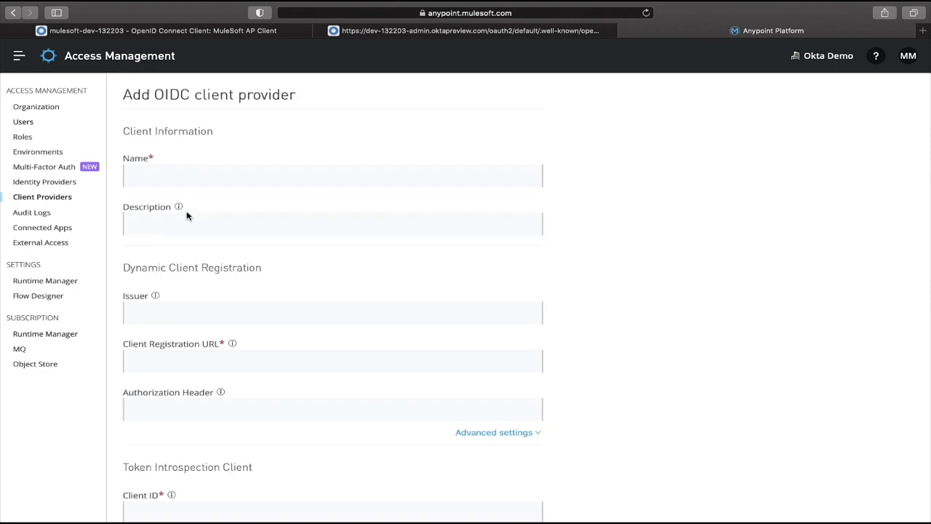
pyautogui.click(195, 178)
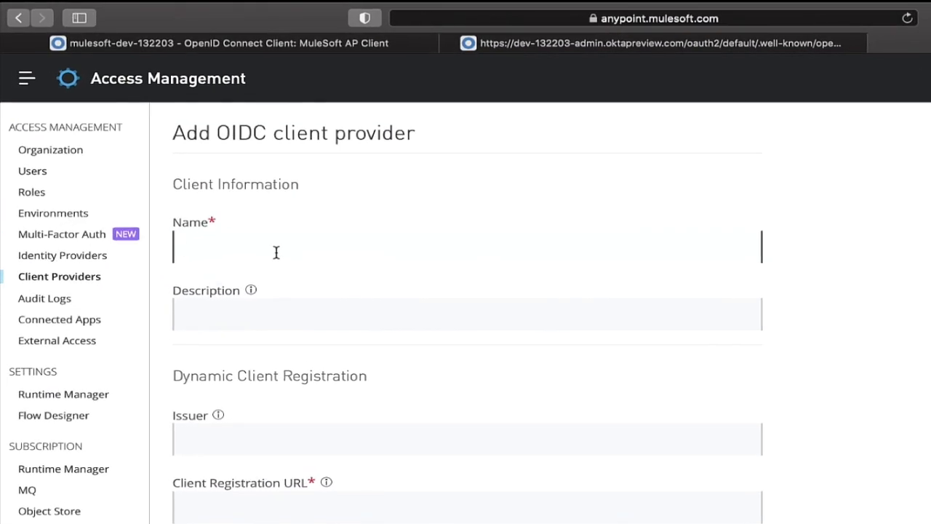
pyautogui.write('Okta OIDC Provider')
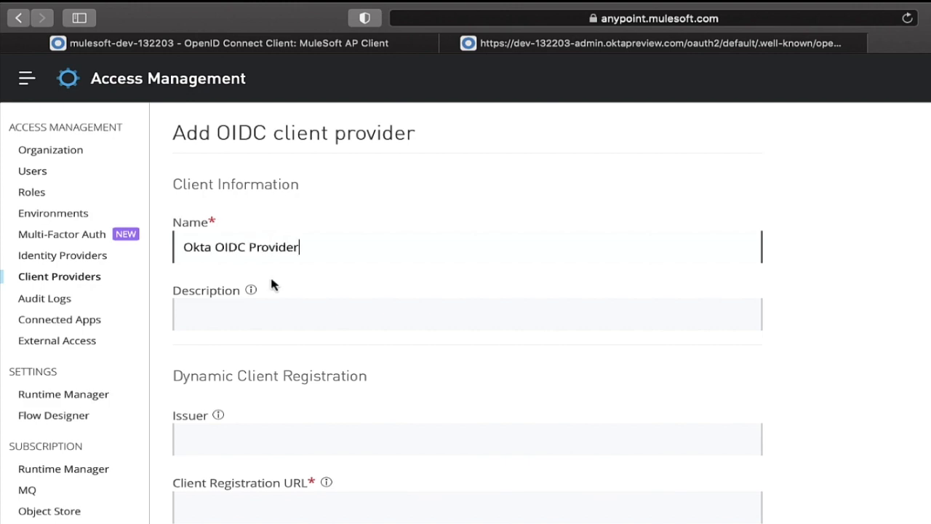
# Copy the issuer URL from the JSON in the editor and paste it into the provider's Issuer field.
pyautogui.hotkey('ctrl', 'Right')
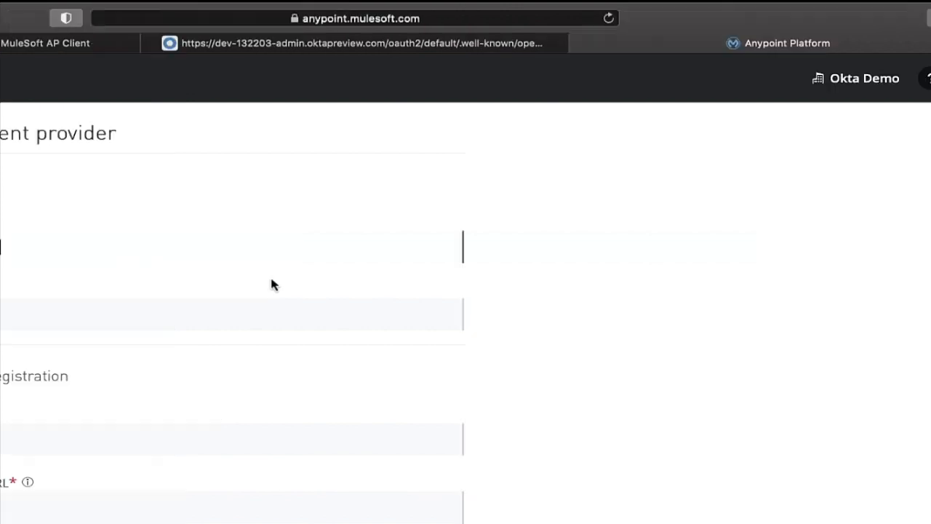
pyautogui.hotkey('ctrl', 'Right')
pyautogui.scroll(3, 275, 132)
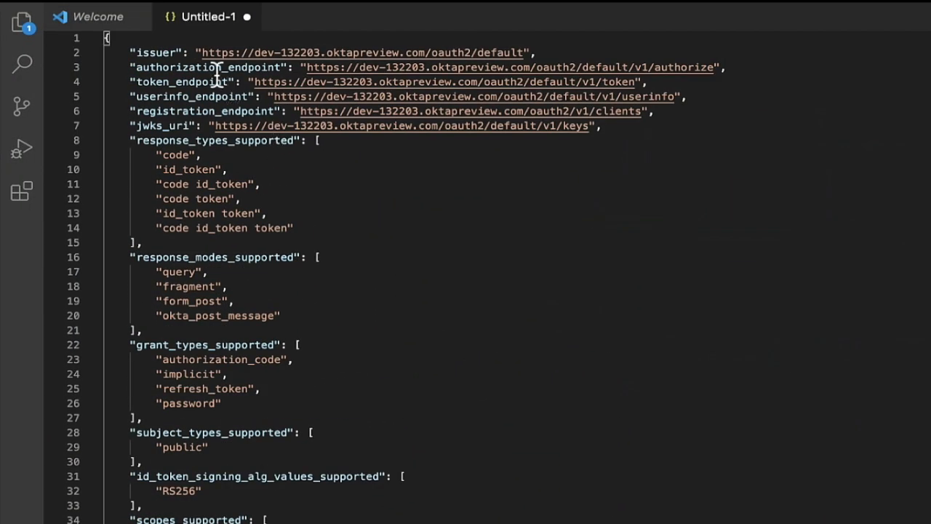
pyautogui.moveTo(201, 51); pyautogui.dragTo(525, 50)
pyautogui.press('super+c')
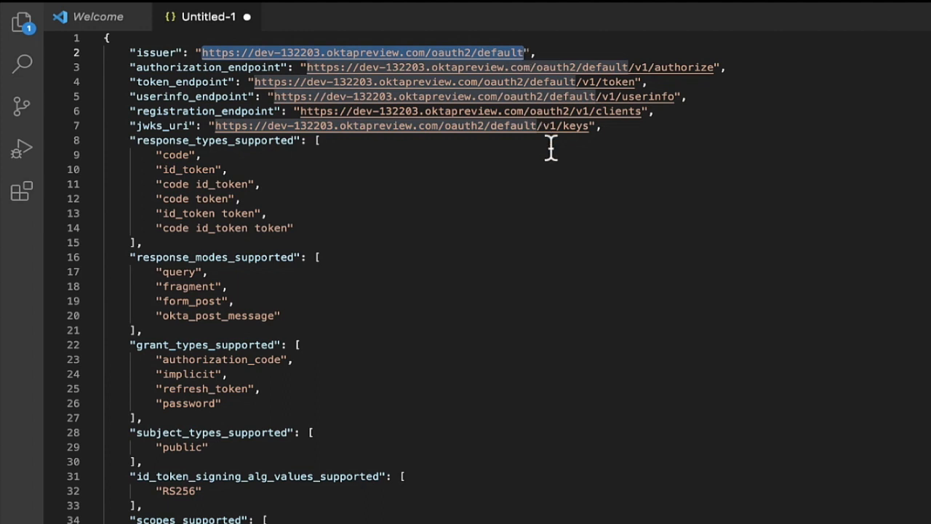
pyautogui.hotkey('ctrl', 'Left')
pyautogui.hotkey('ctrl', 'Left')
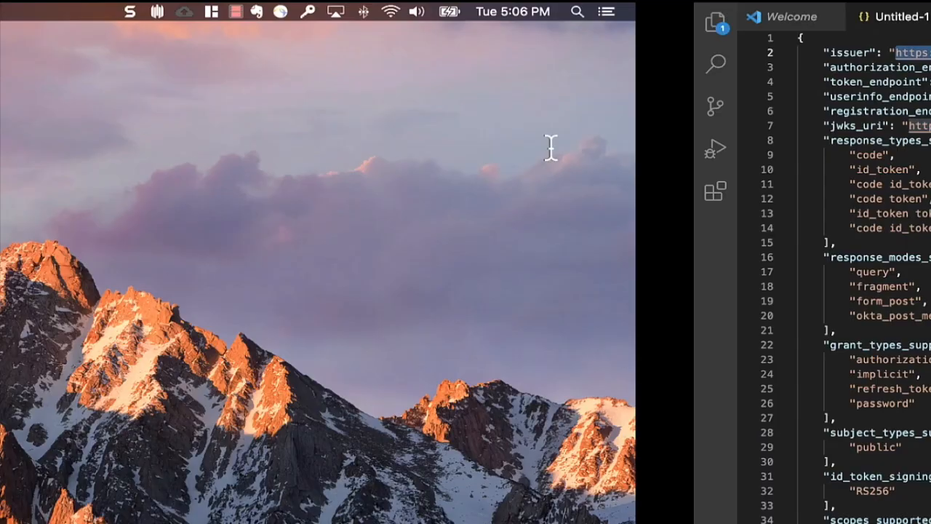
pyautogui.click(302, 437)
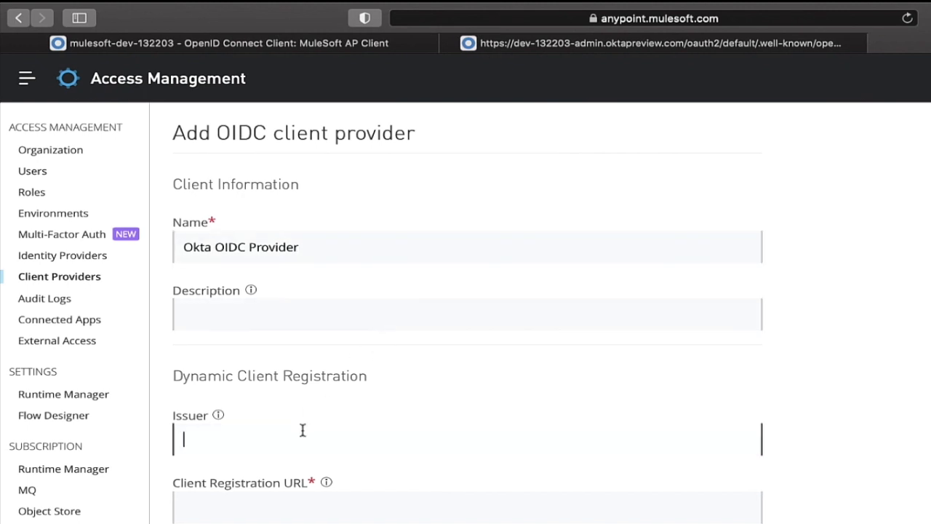
pyautogui.press('super+v')
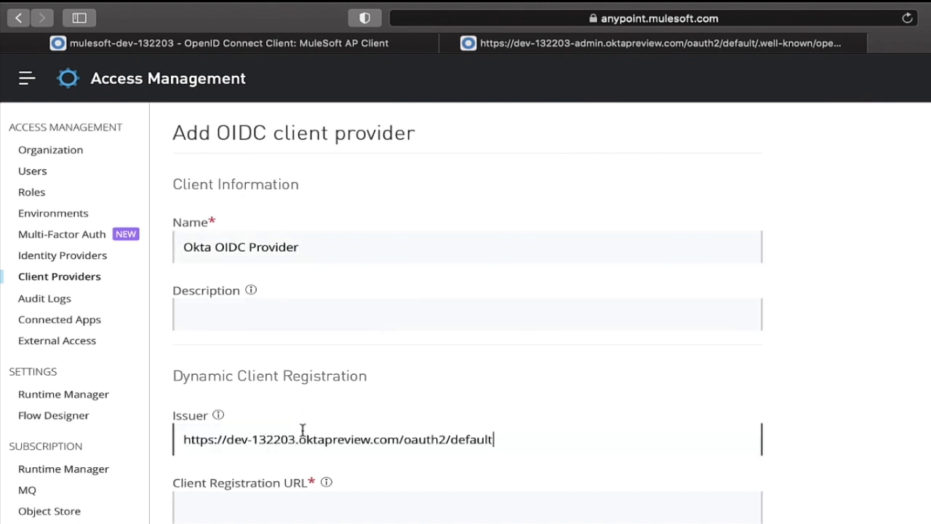
# Copy the registration endpoint URL into the Client Registration URL field, removing the stray leading quote.
pyautogui.hotkey('ctrl', 'Right')
pyautogui.hotkey('ctrl', 'Right')
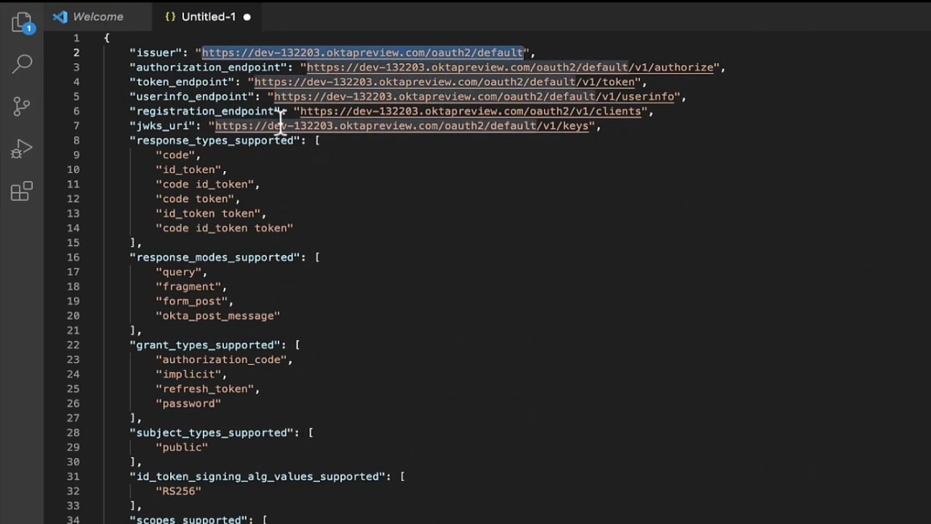
pyautogui.moveTo(295, 110); pyautogui.dragTo(643, 111)
pyautogui.press('super+c')
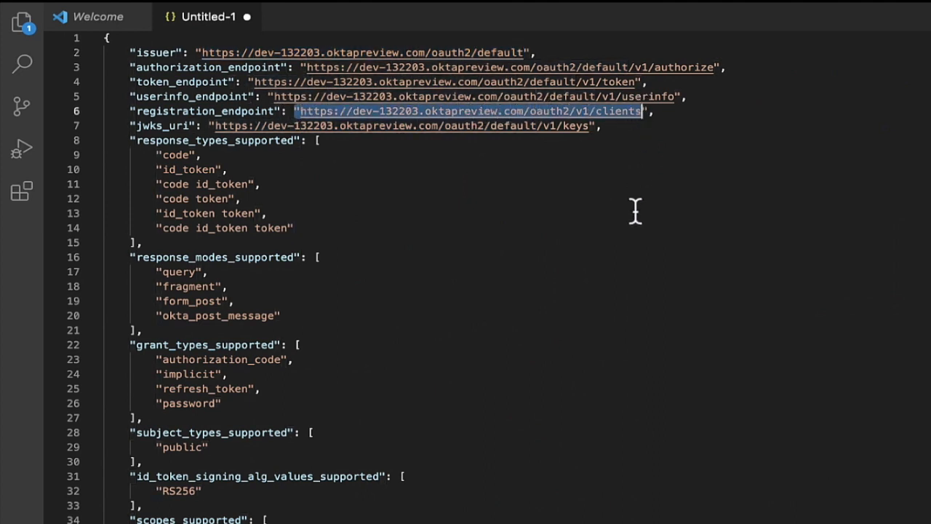
pyautogui.hotkey('ctrl', 'Left')
pyautogui.hotkey('ctrl', 'Left')
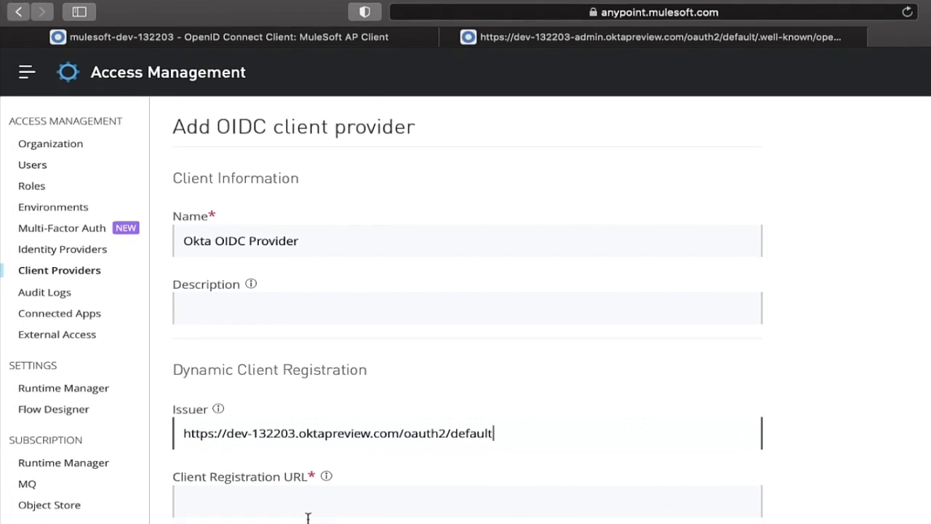
pyautogui.click(293, 518)
pyautogui.press('super+v')
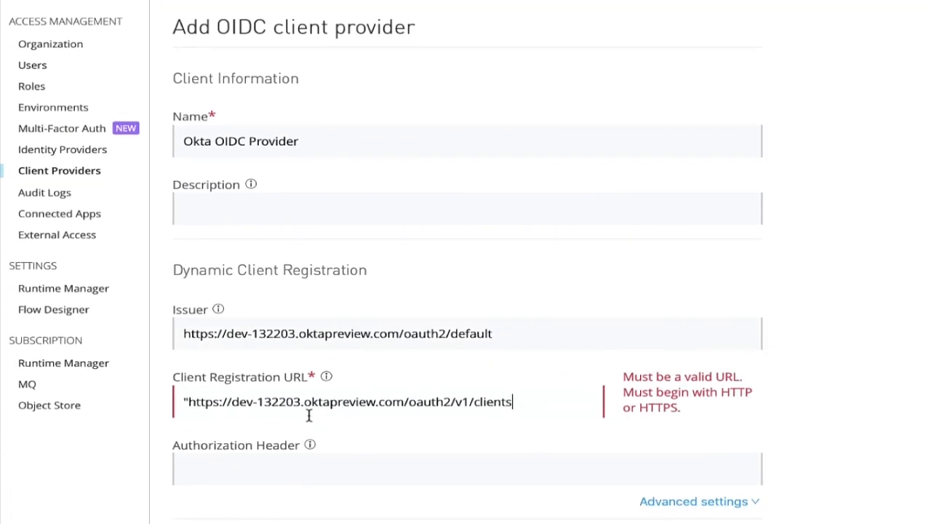
pyautogui.click(186, 401)
pyautogui.press('BackSpace')
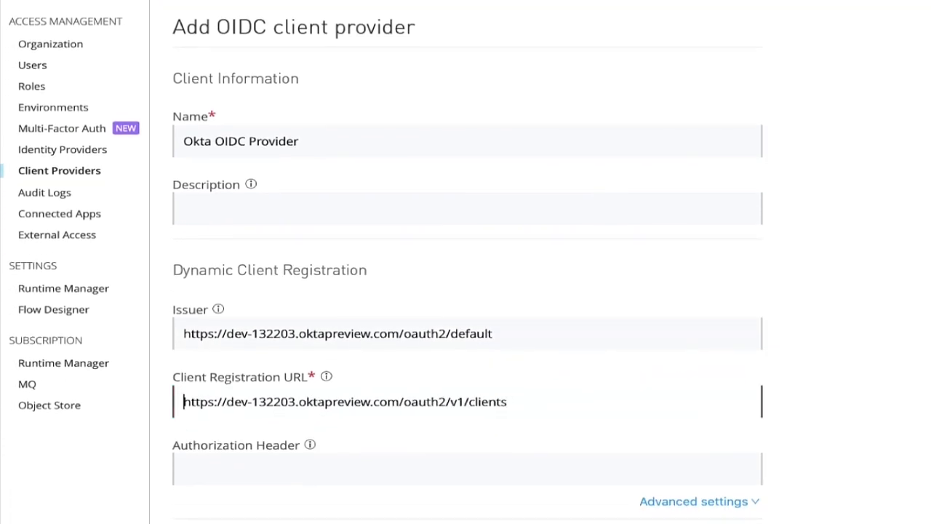
# Enter the Okta API token, with its SSWS prefix, as the provider's Authorization Header value.
pyautogui.click(220, 471)
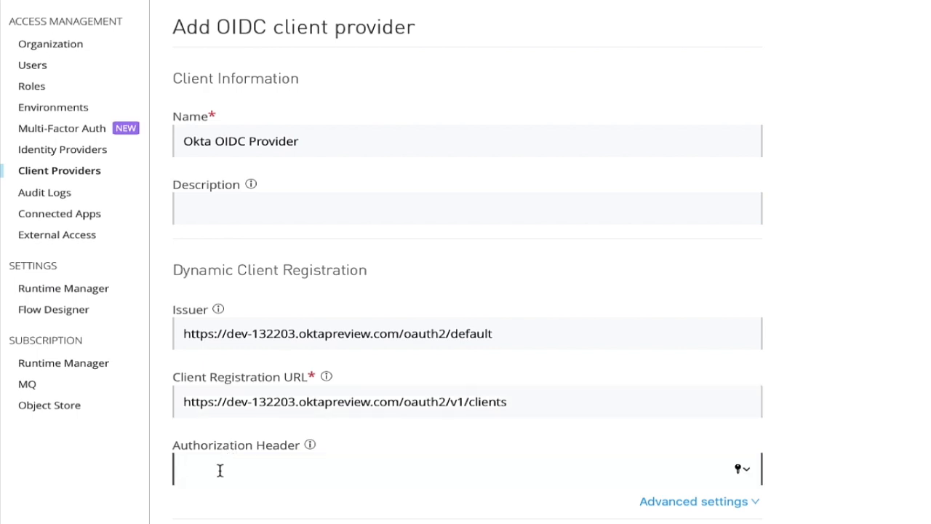
pyautogui.write('SS')
pyautogui.press('super+Tab')
pyautogui.click(456, 472)
pyautogui.press('super+v')
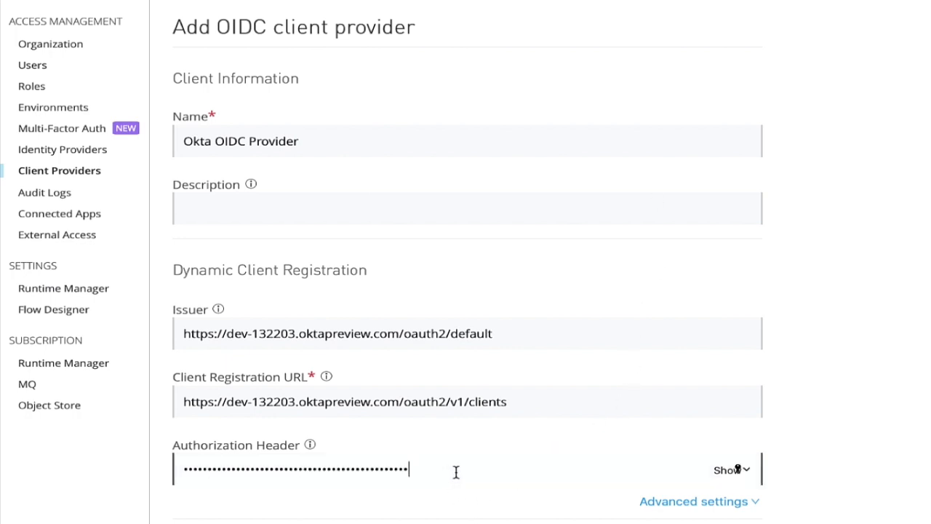
# Paste the Okta service app's client ID and client secret into the Token Introspection Client fields.
pyautogui.scroll(-4, 456, 472)
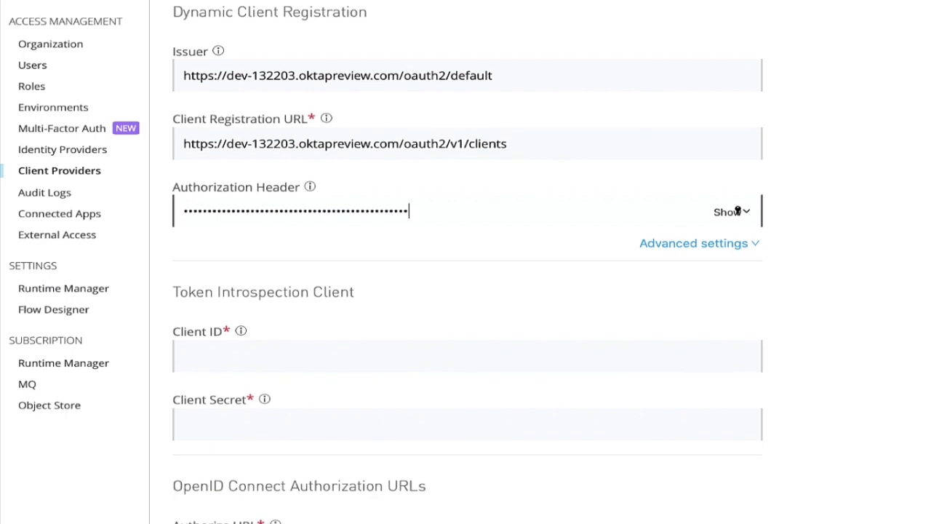
pyautogui.press('Tab')
pyautogui.click(411, 368)
pyautogui.press('super+v')
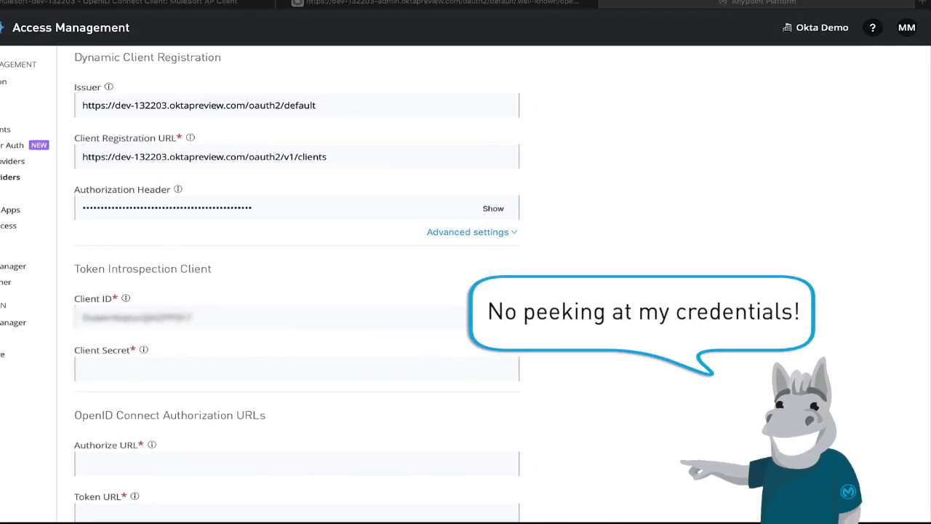
pyautogui.click(227, 373)
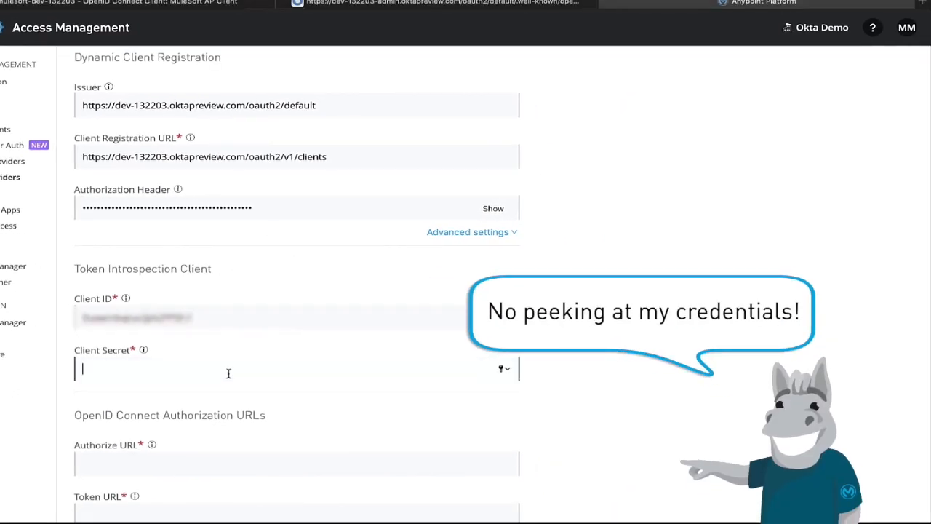
pyautogui.press('super+v')
# Copy the authorization endpoint URL from the JSON in the editor into the Authorize URL field.
pyautogui.scroll(-3, 228, 373)
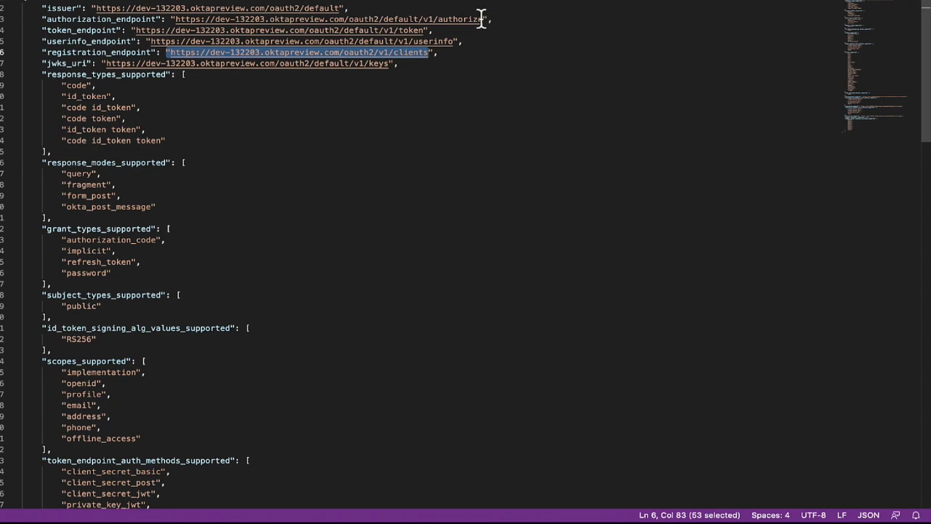
pyautogui.moveTo(483, 19); pyautogui.dragTo(175, 19)
pyautogui.hotkey('ctrl', 'c')
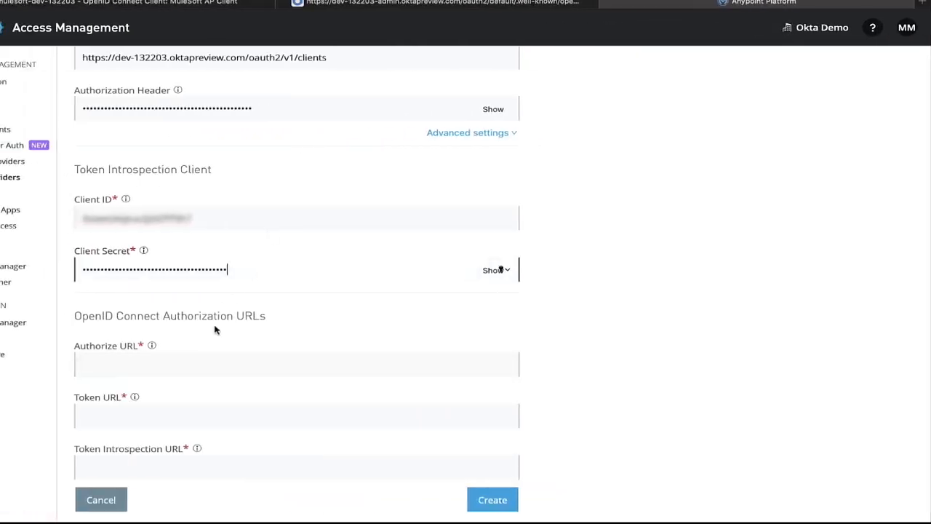
pyautogui.click(200, 360)
pyautogui.hotkey('ctrl', 'v')
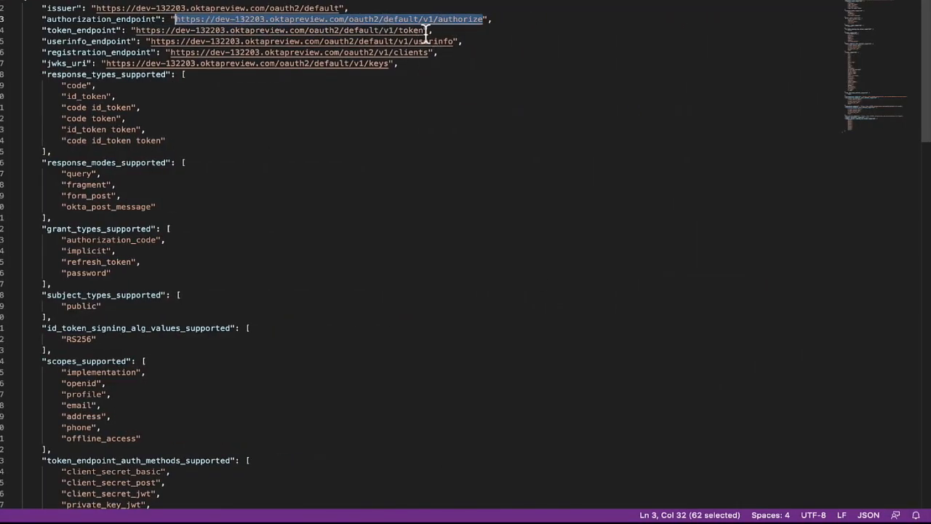
# Copy the token endpoint URL from the JSON into the Token URL field.
pyautogui.moveTo(424, 30); pyautogui.dragTo(136, 30)
pyautogui.hotkey('ctrl', 'c')
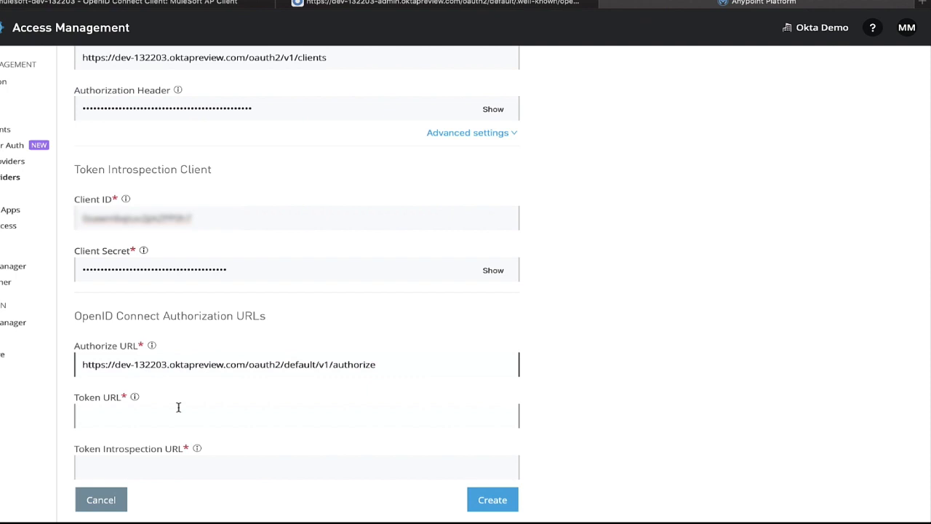
pyautogui.click(178, 407)
pyautogui.hotkey('ctrl', 'v')
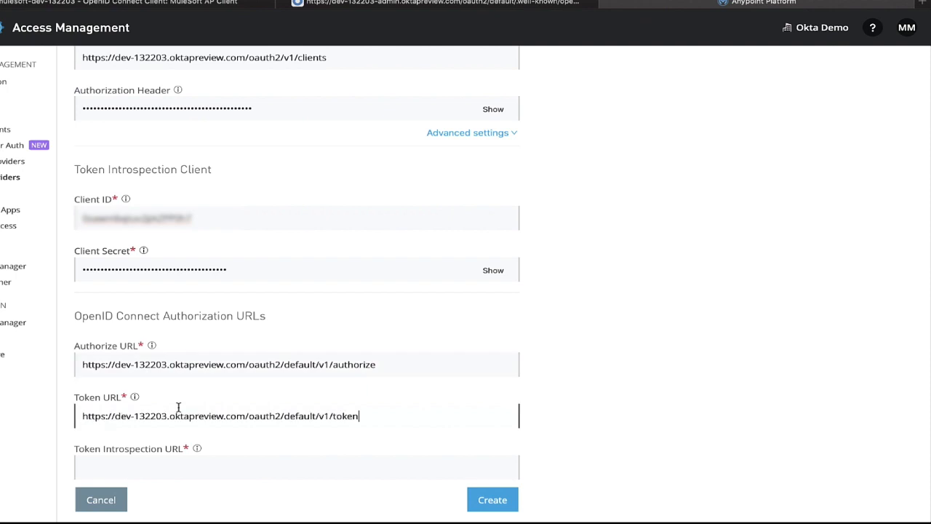
# Copy the introspection endpoint URL into the Token Introspection URL field and create the client provider.
pyautogui.hotkey('ctrl', 'Right')
pyautogui.hotkey('ctrl', 'Right')
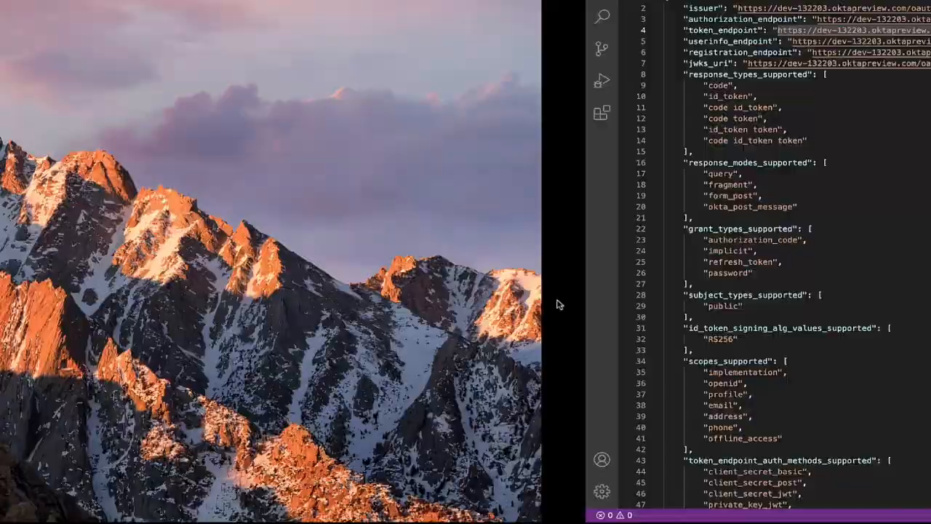
pyautogui.scroll(-15, 445, 94)
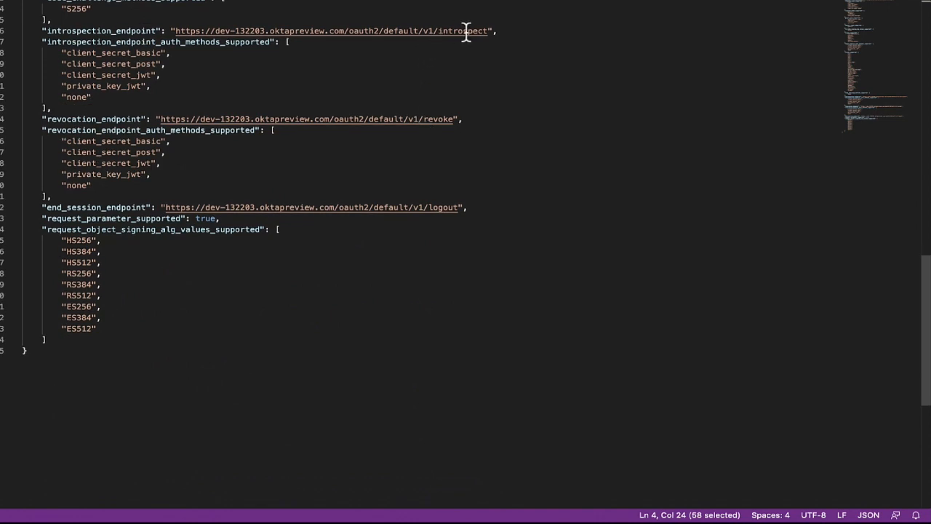
pyautogui.moveTo(489, 31); pyautogui.dragTo(172, 30)
pyautogui.press('super+c')
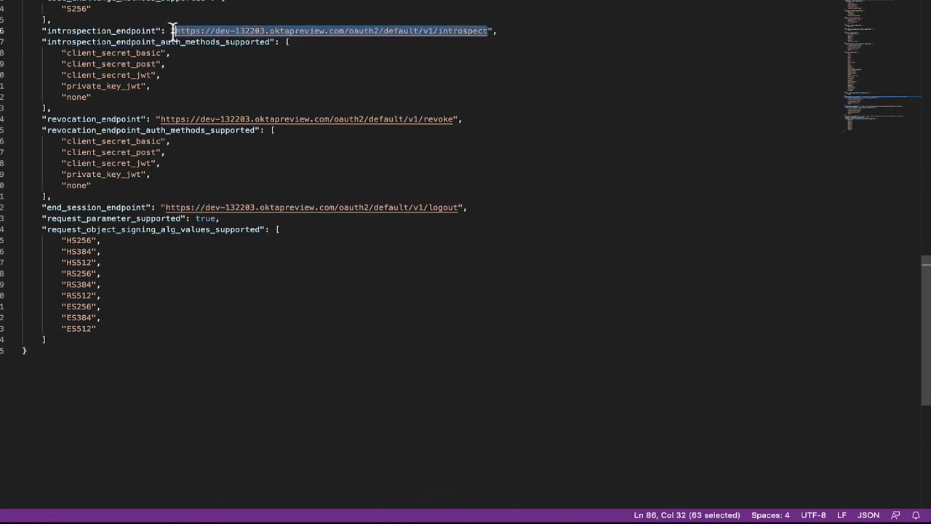
pyautogui.hotkey('ctrl', 'Left')
pyautogui.hotkey('ctrl', 'Left')
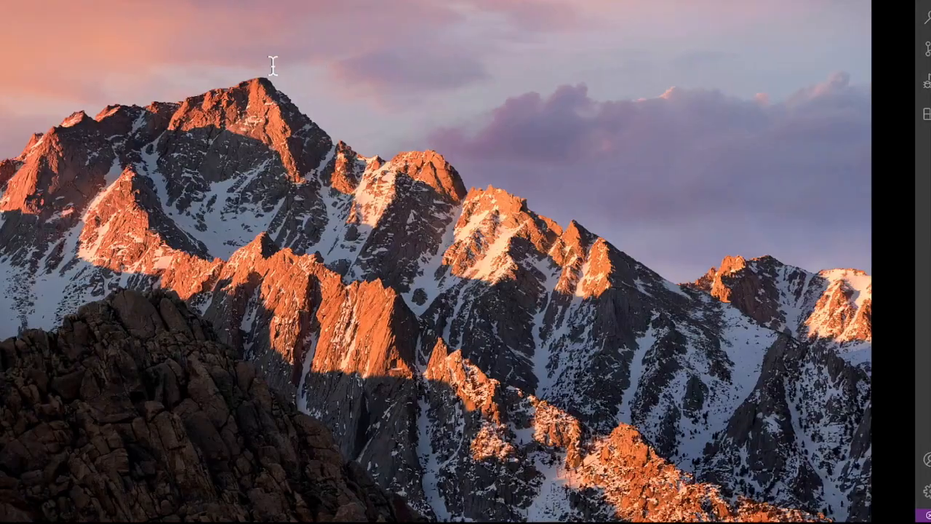
pyautogui.click(193, 463)
pyautogui.press('super+v')
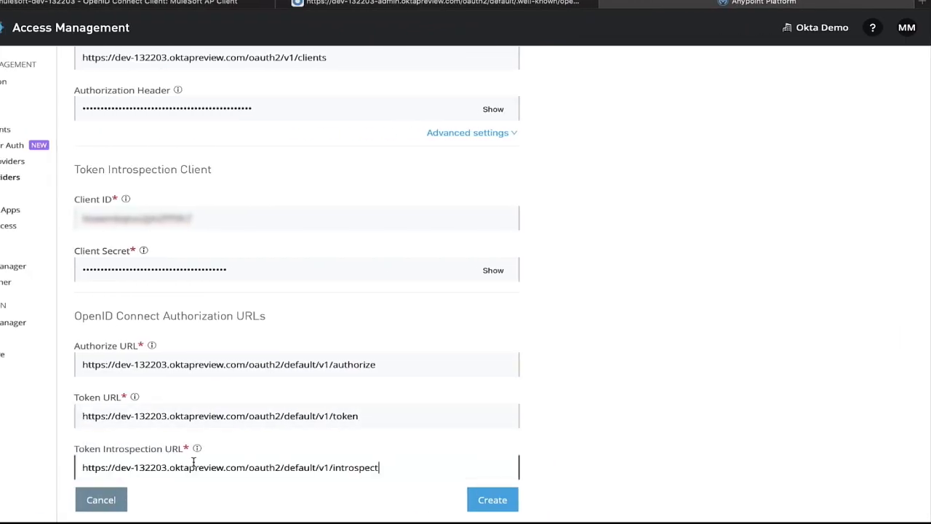
pyautogui.click(475, 502)
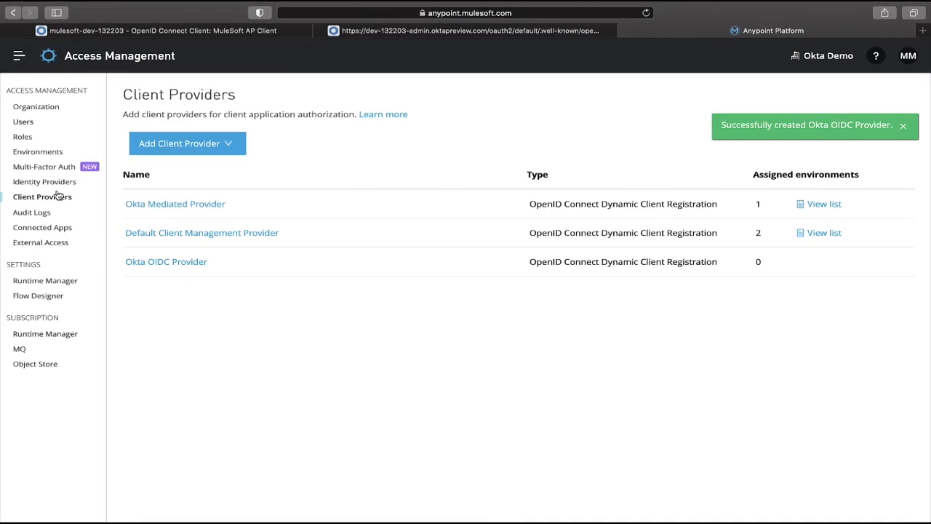
# Add Okta OIDC Provider to the Sandbox environment and make it the environment's default client provider.
pyautogui.click(41, 153)
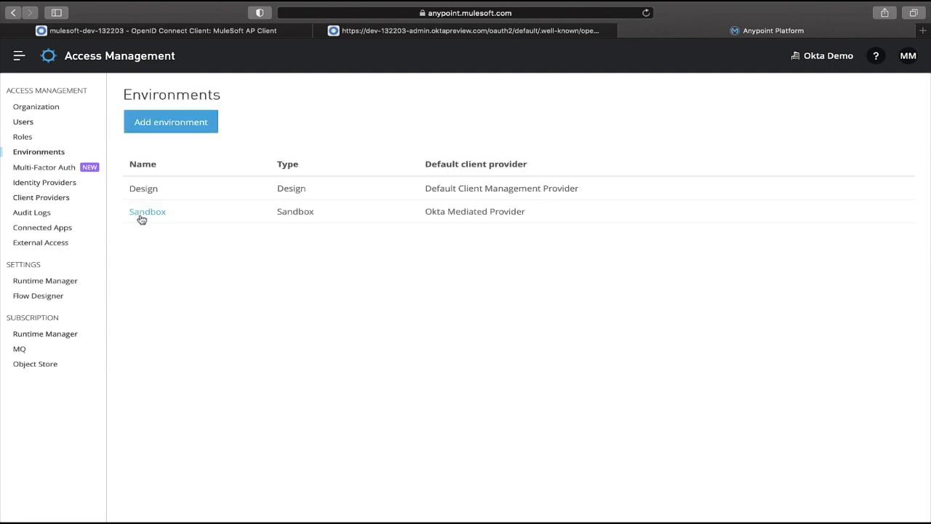
pyautogui.click(146, 216)
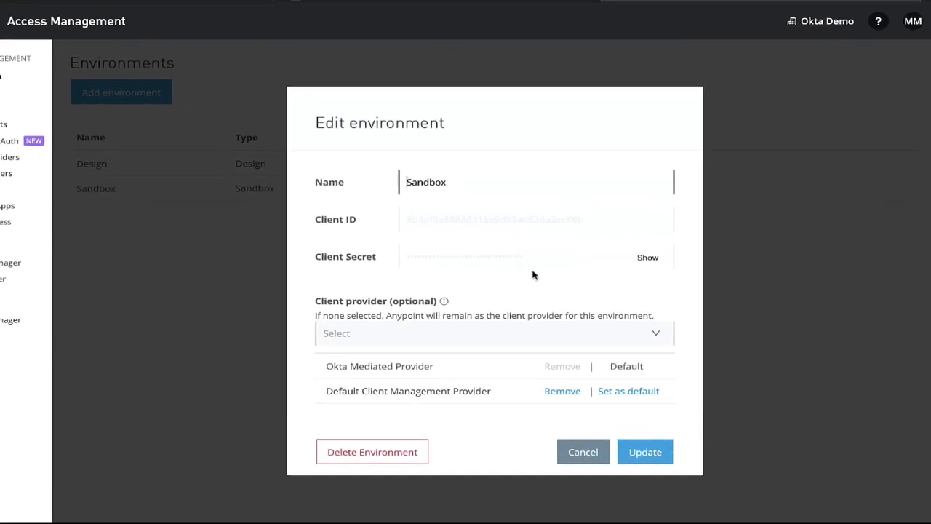
pyautogui.click(538, 308)
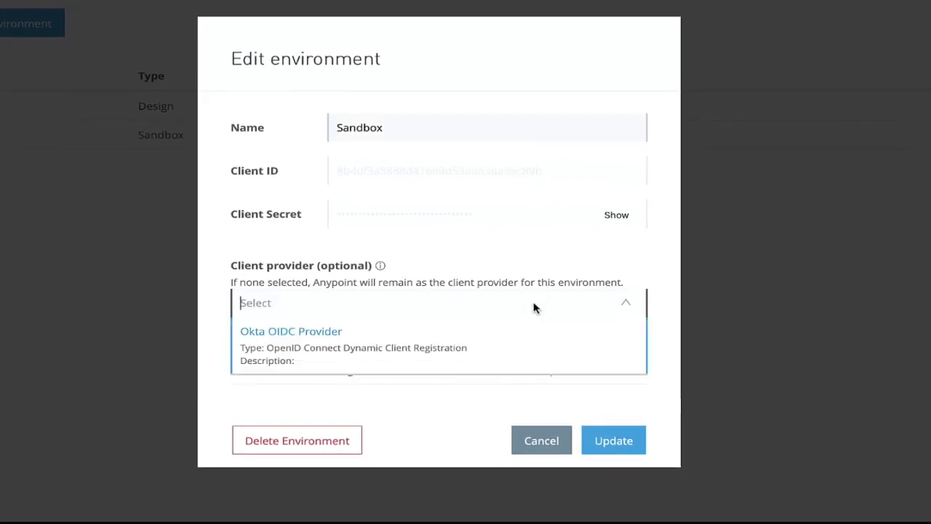
pyautogui.click(269, 342)
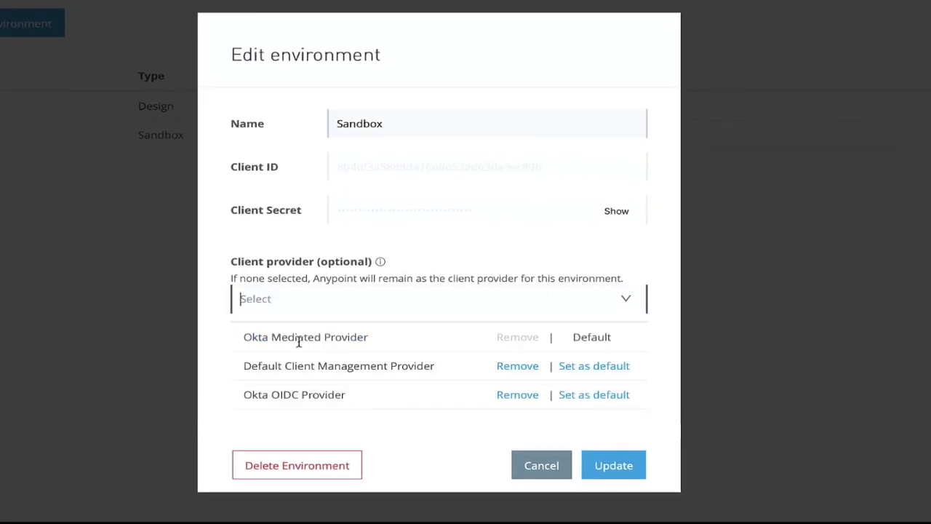
pyautogui.click(598, 397)
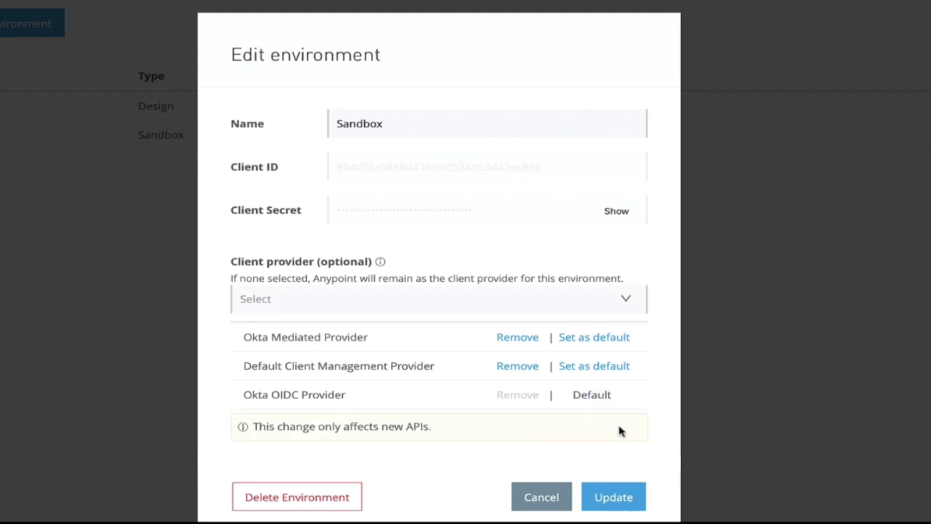
pyautogui.click(616, 501)
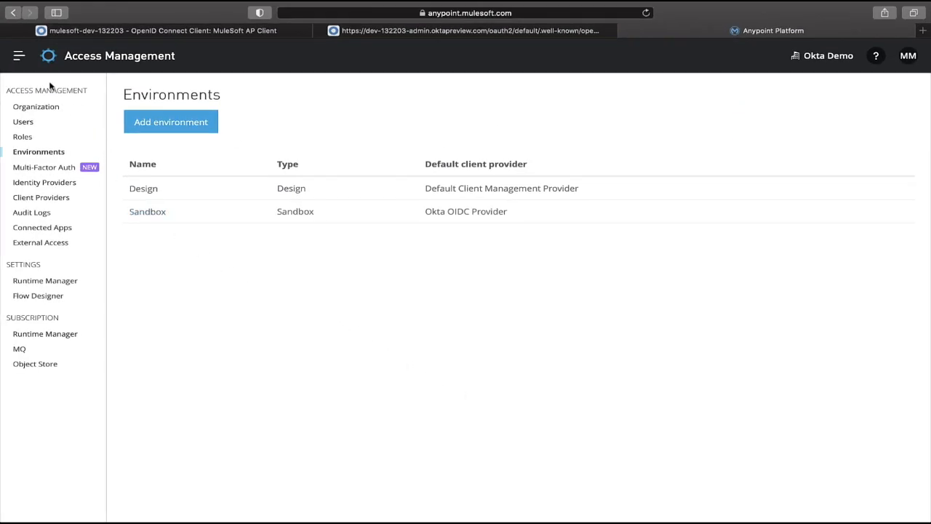
# Open the Travel Portal Flights Search project in Design Center and review its GET /flights documentation.
pyautogui.click(18, 57)
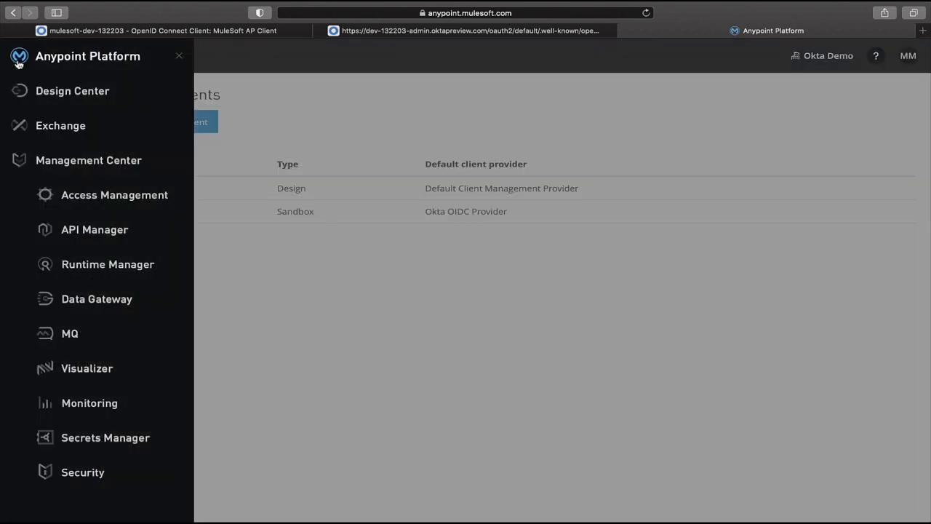
pyautogui.click(55, 94)
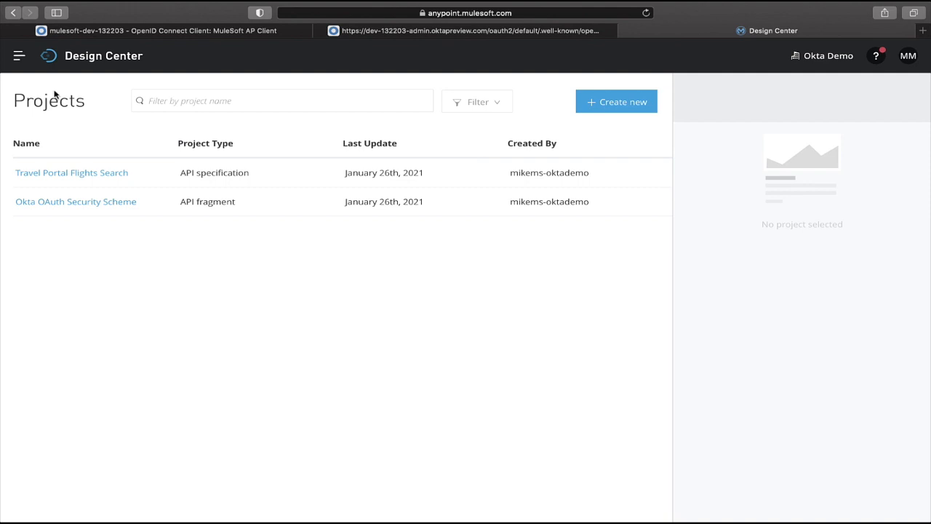
pyautogui.click(76, 175)
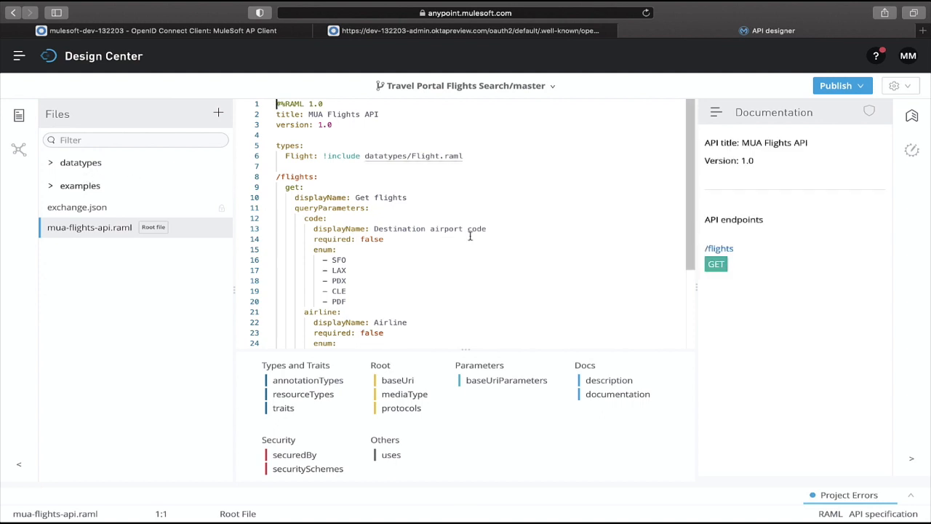
pyautogui.scroll(-5, 480, 240)
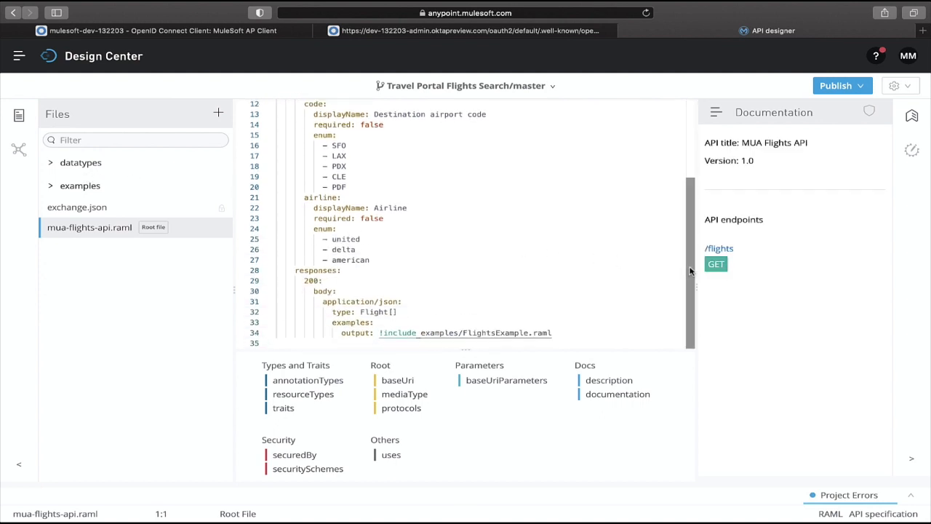
pyautogui.click(713, 267)
pyautogui.scroll(-4, 713, 271)
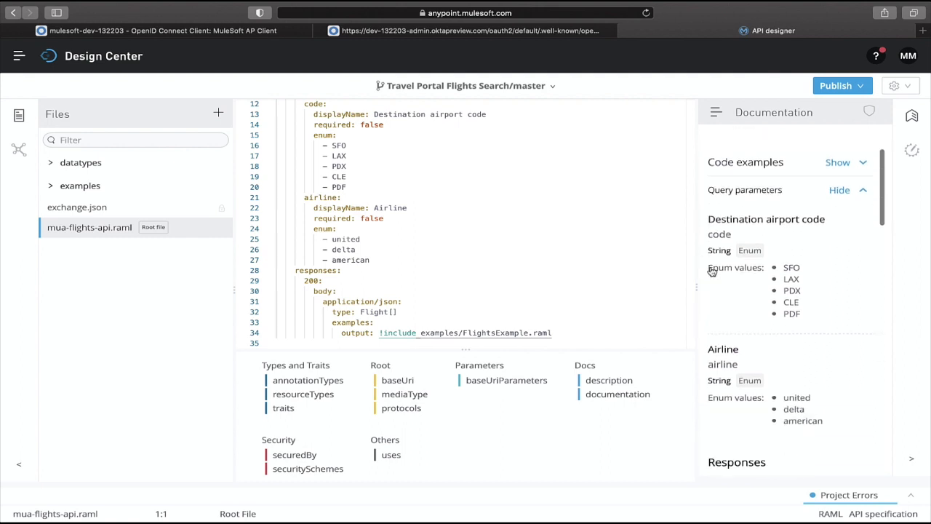
pyautogui.scroll(3, 712, 271)
pyautogui.scroll(1, 711, 270)
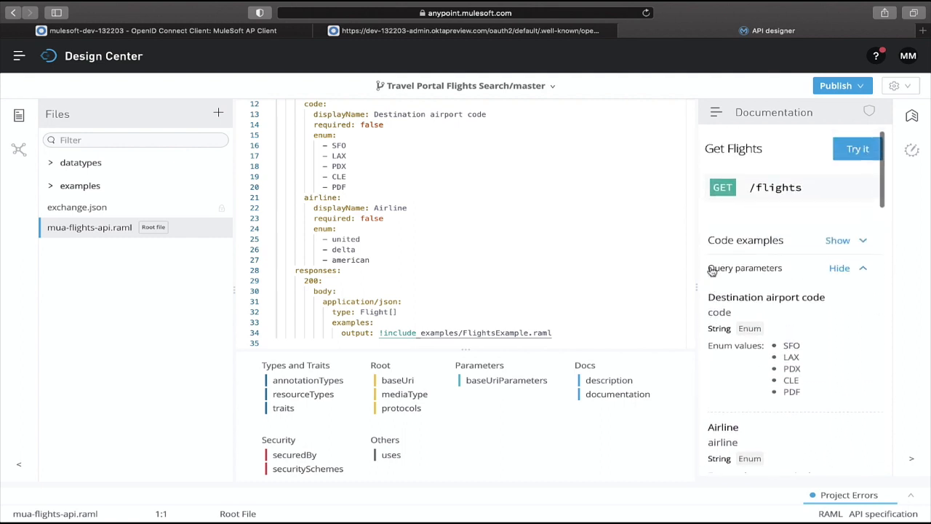
# Add the Okta OAuth Security Scheme 1.0.0 fragment from Exchange as a project dependency.
pyautogui.click(15, 155)
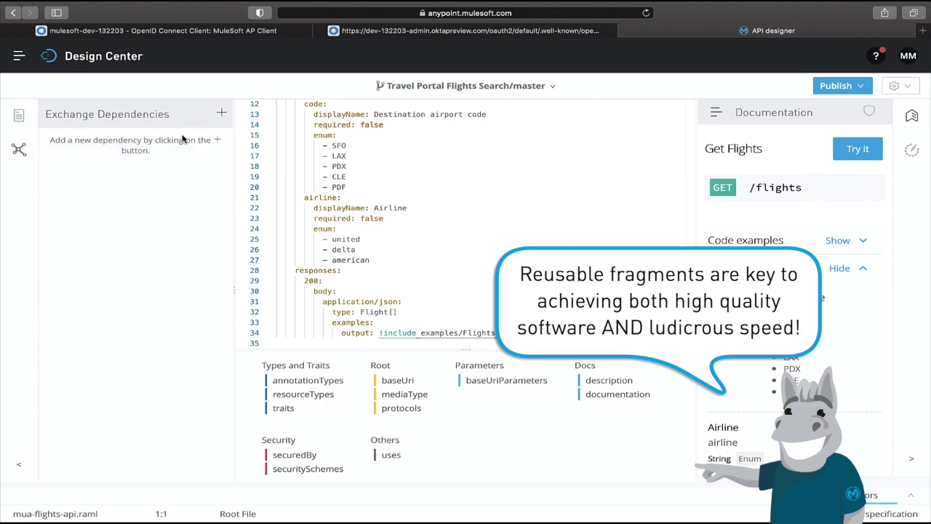
pyautogui.click(218, 113)
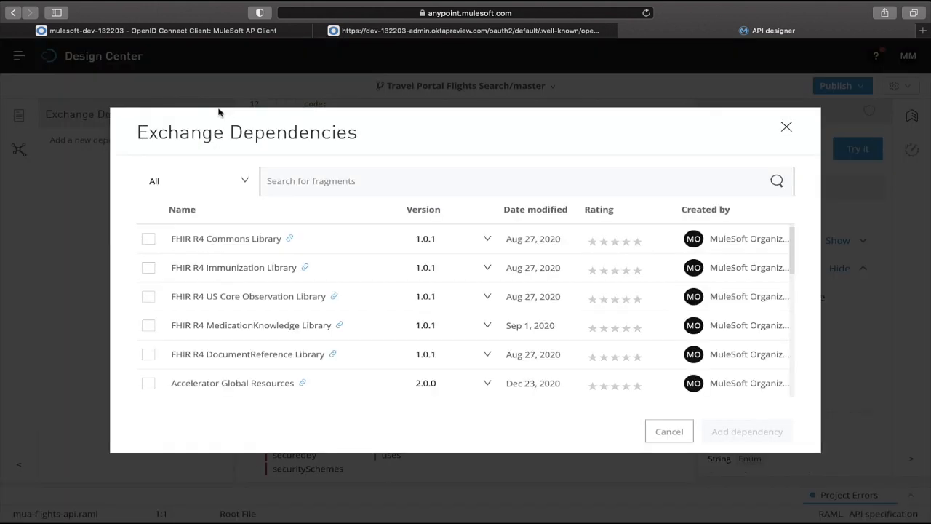
pyautogui.click(298, 181)
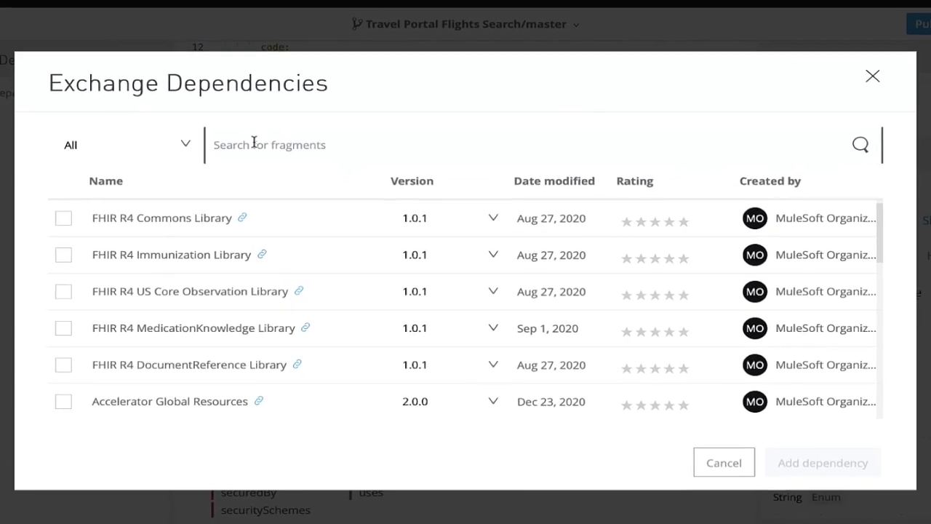
pyautogui.write('ok')
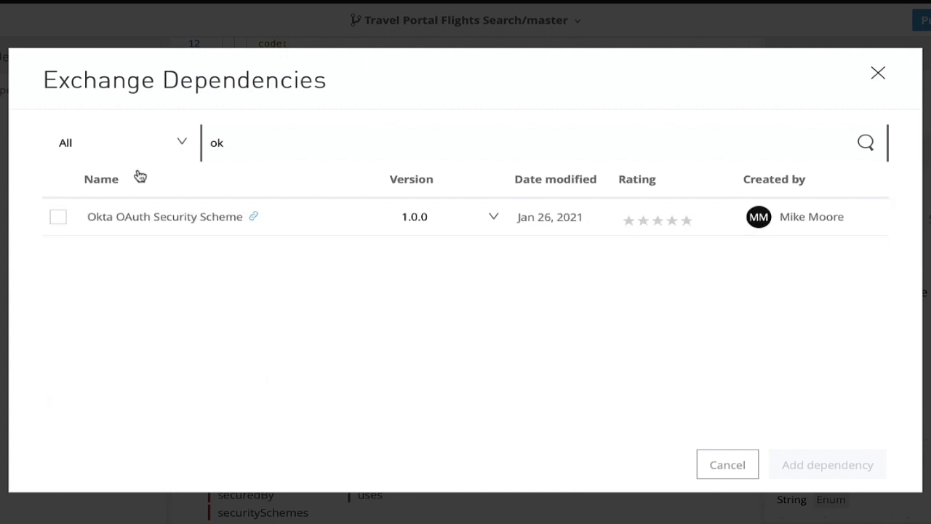
pyautogui.click(56, 218)
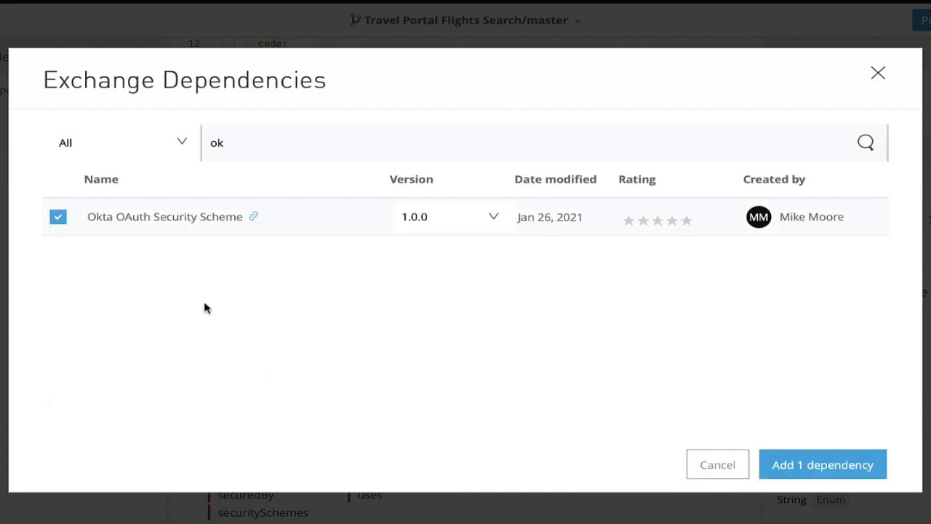
pyautogui.click(822, 465)
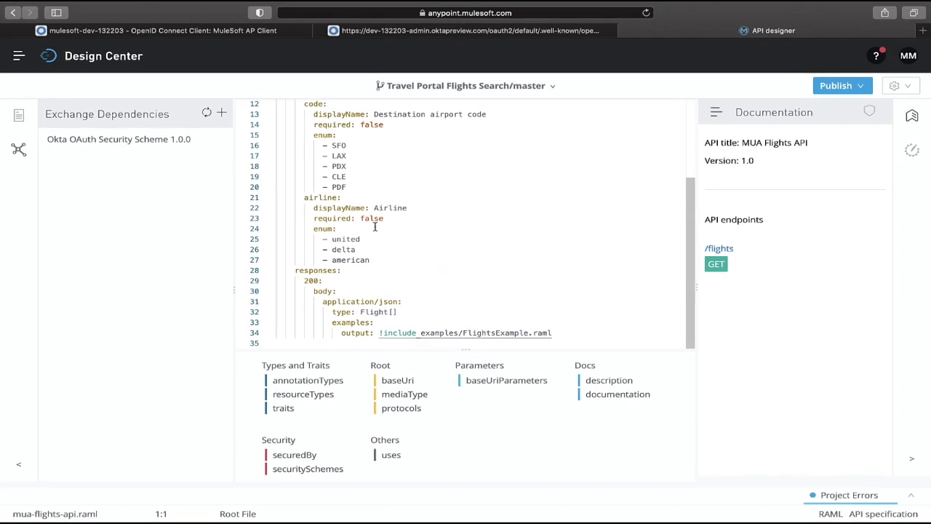
pyautogui.click(16, 119)
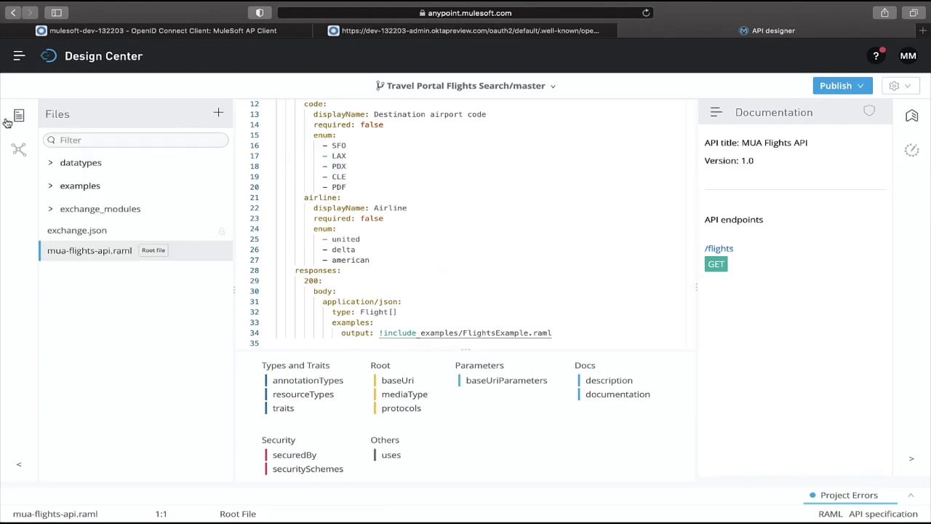
# Open the Okta OAuth security scheme fragment in exchange_modules to review it, then return to the root RAML file.
pyautogui.click(94, 209)
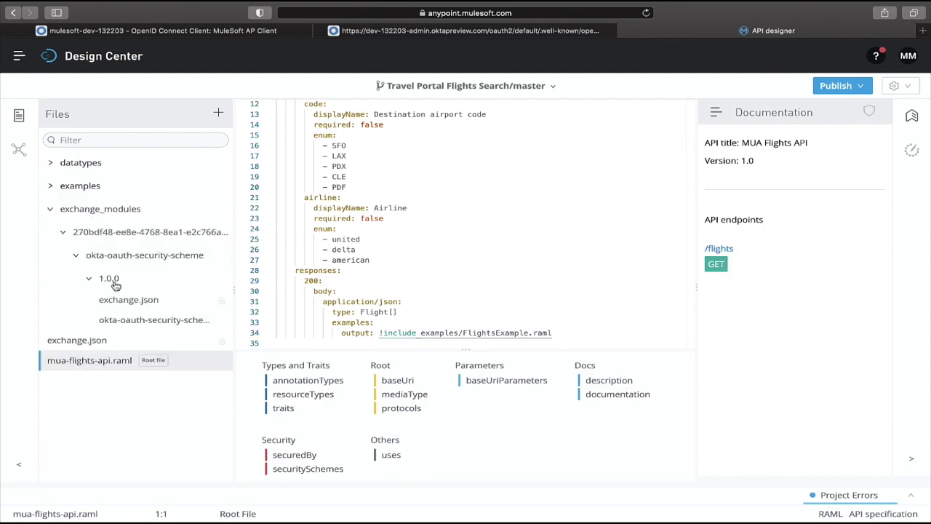
pyautogui.click(133, 321)
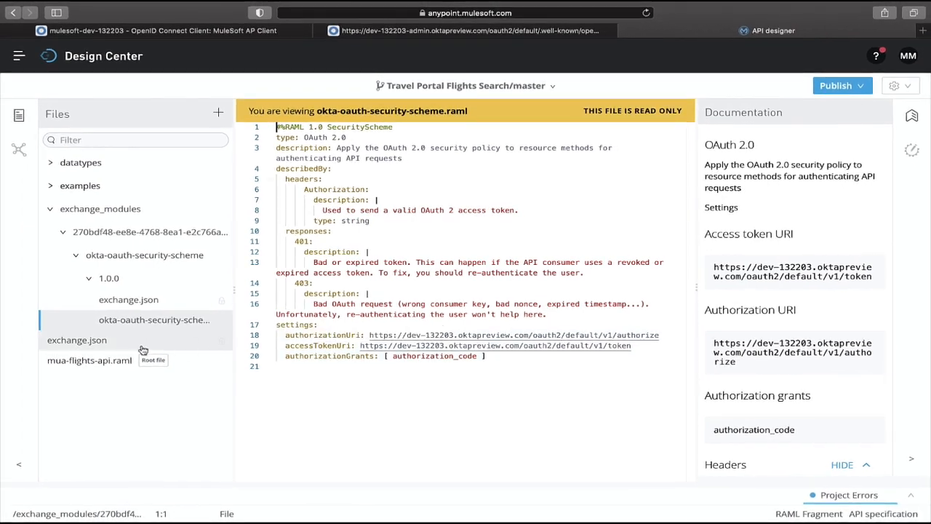
pyautogui.click(107, 362)
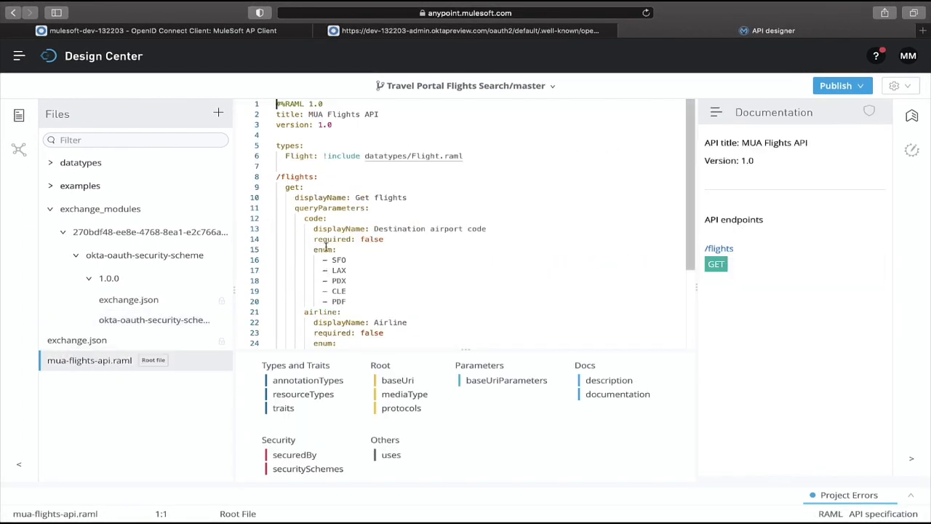
# Declare a securitySchemes entry oauth2 that includes the copied path of the okta-oauth-security-scheme.raml fragment.
pyautogui.click(283, 169)
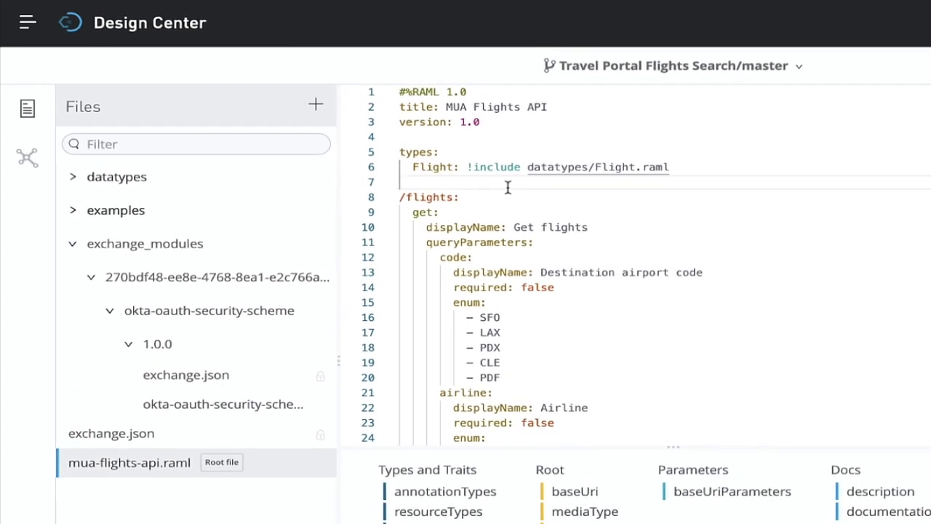
pyautogui.write('securityS')
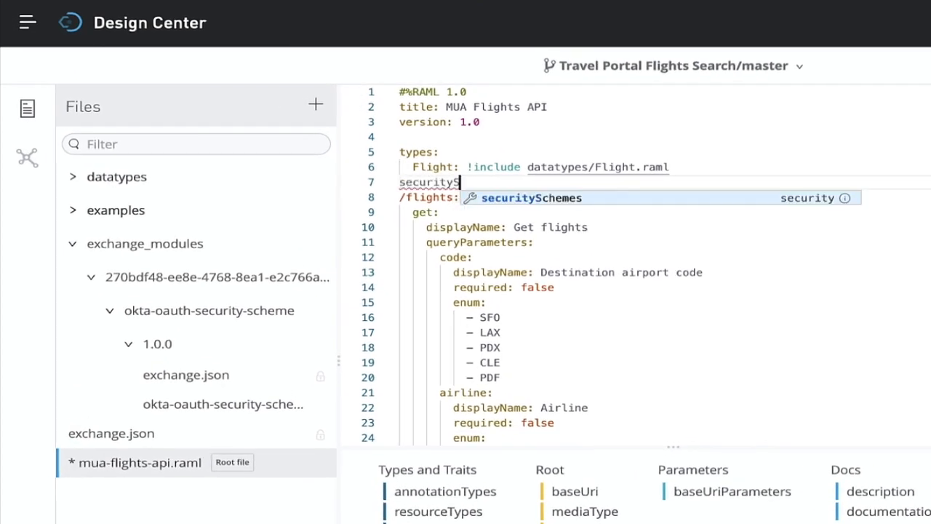
pyautogui.press('Return')
pyautogui.write('oau')
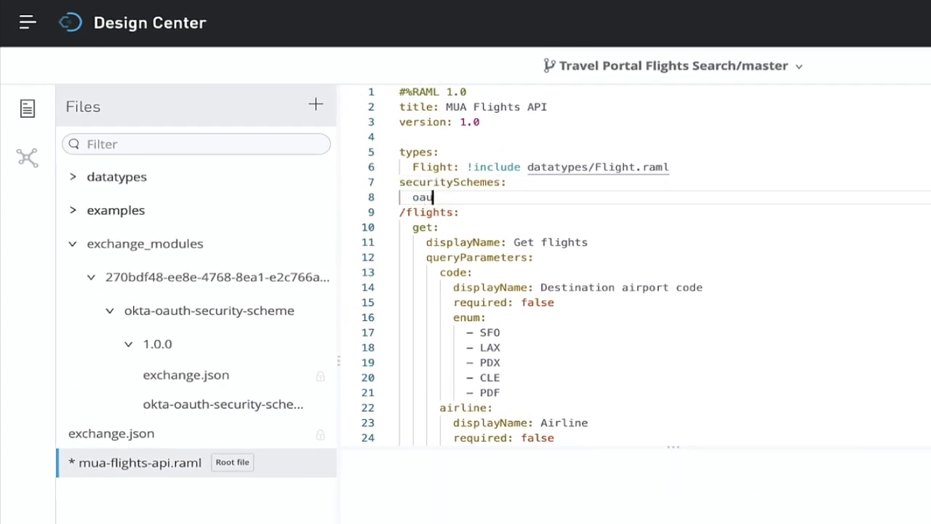
pyautogui.write('th2: !include')
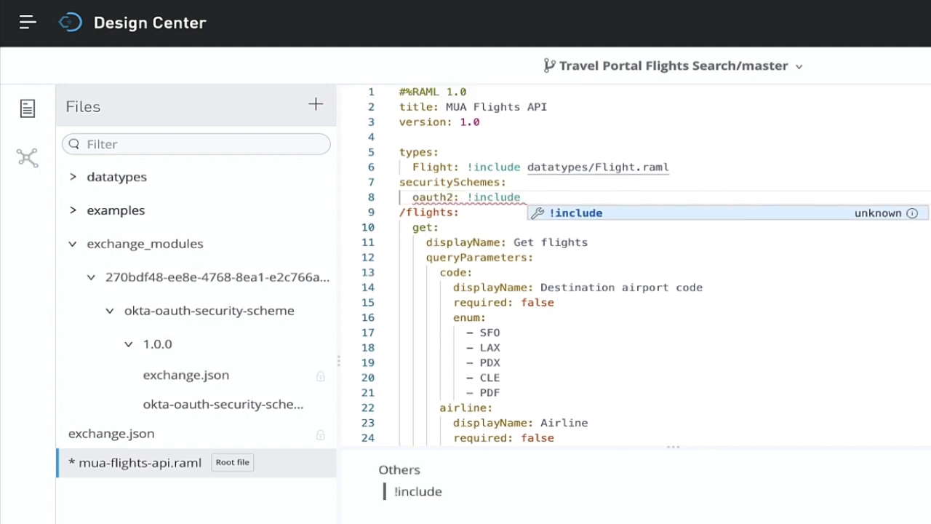
pyautogui.click(317, 407)
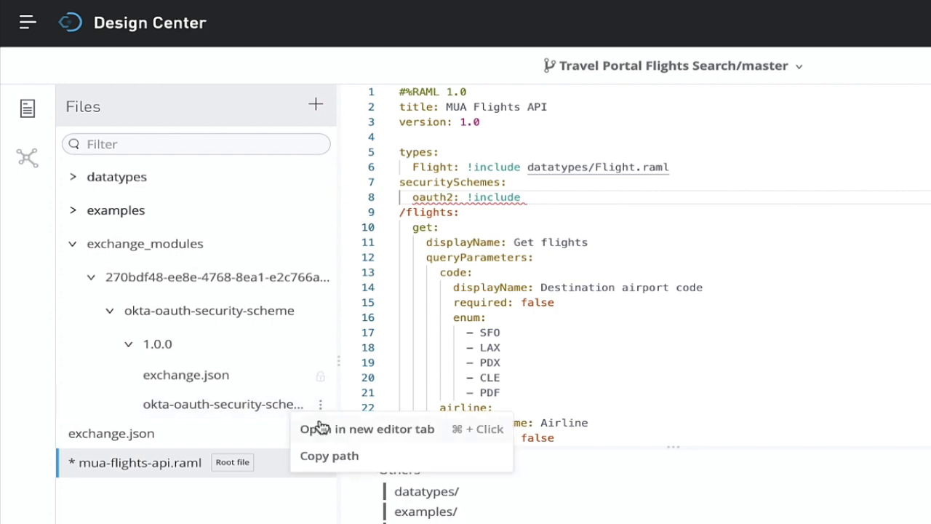
pyautogui.click(322, 456)
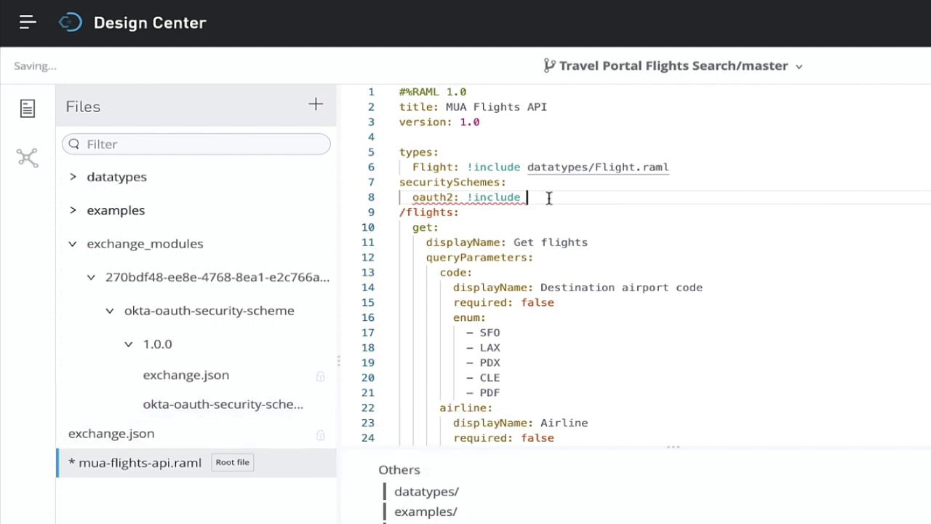
pyautogui.hotkey('ctrl', 'v')
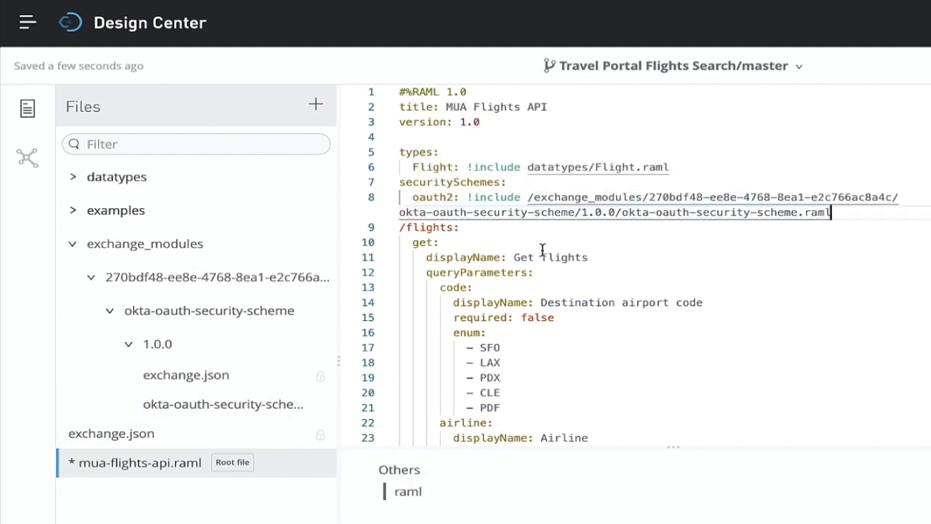
# Add a root-level securedBy list containing oauth2 to secure the whole API.
pyautogui.press('Return')
pyautogui.press('Return')
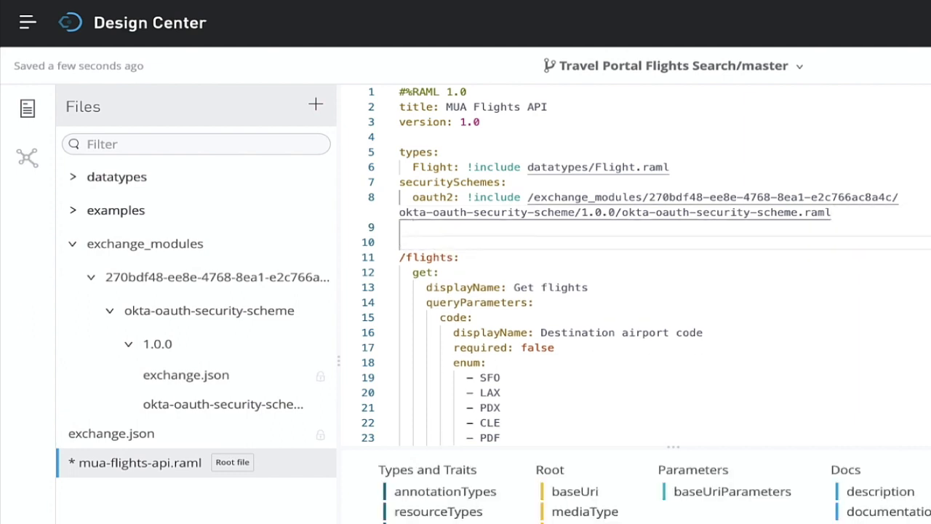
pyautogui.write('se')
pyautogui.press('Return')
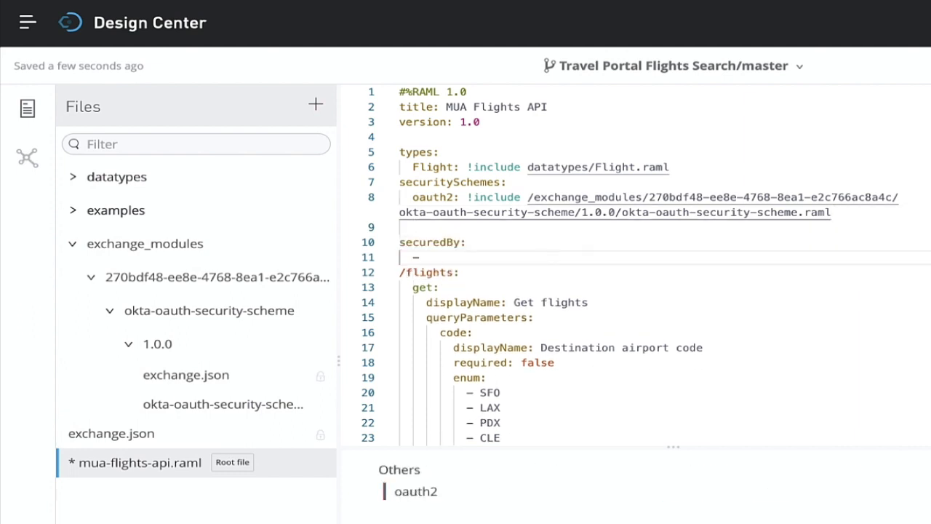
pyautogui.write('oauth2')
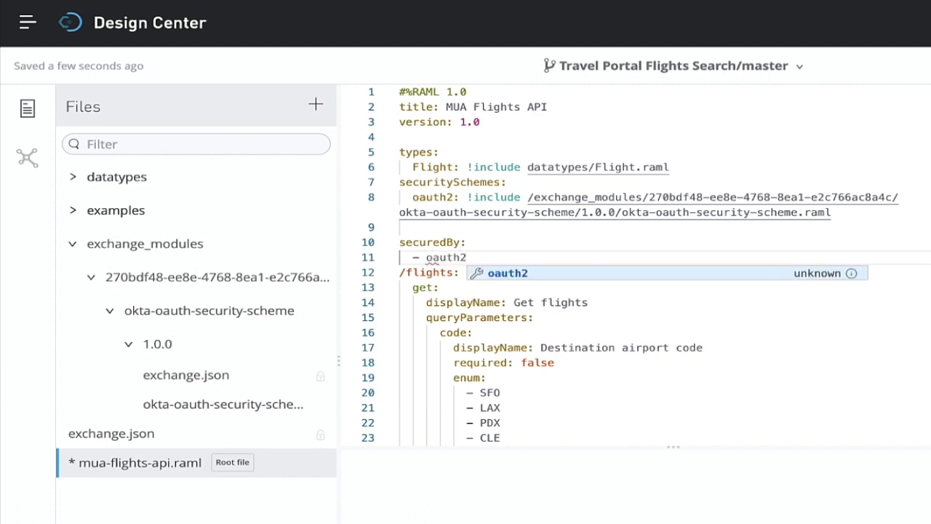
pyautogui.press('Return')
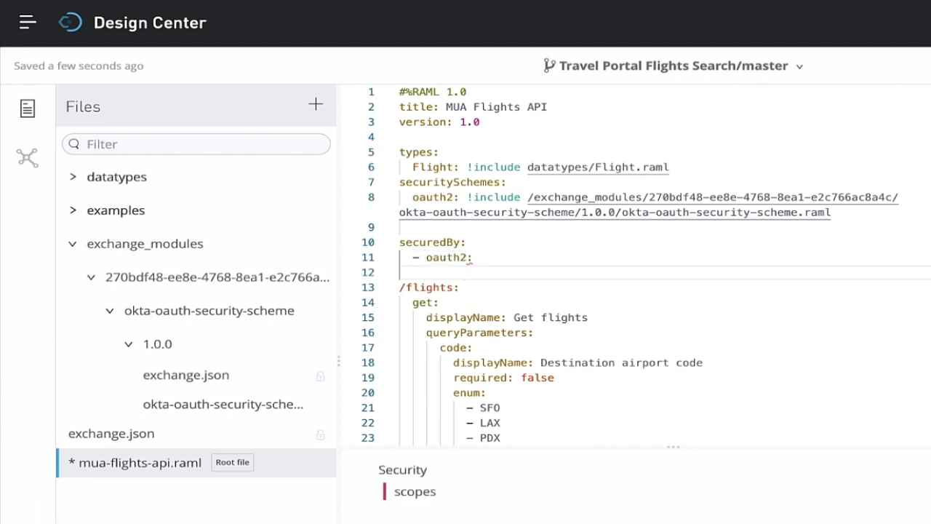
pyautogui.click(509, 256)
pyautogui.press('BackSpace')
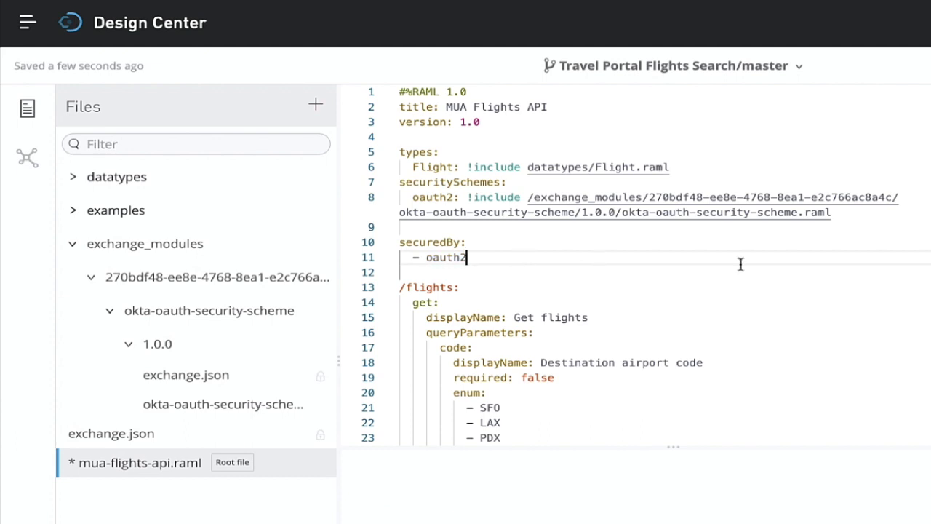
# Review the Security section of the GET /flights documentation.
pyautogui.click(796, 271)
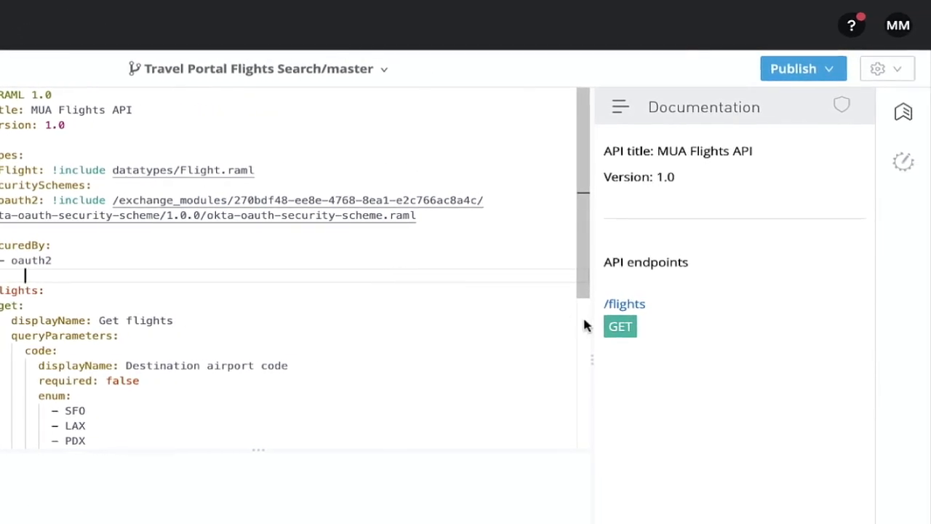
pyautogui.click(623, 329)
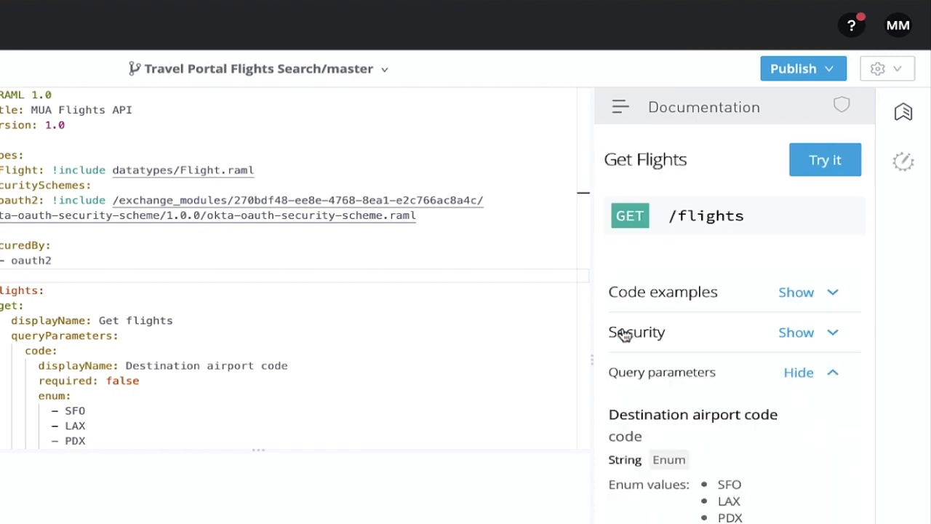
pyautogui.click(798, 332)
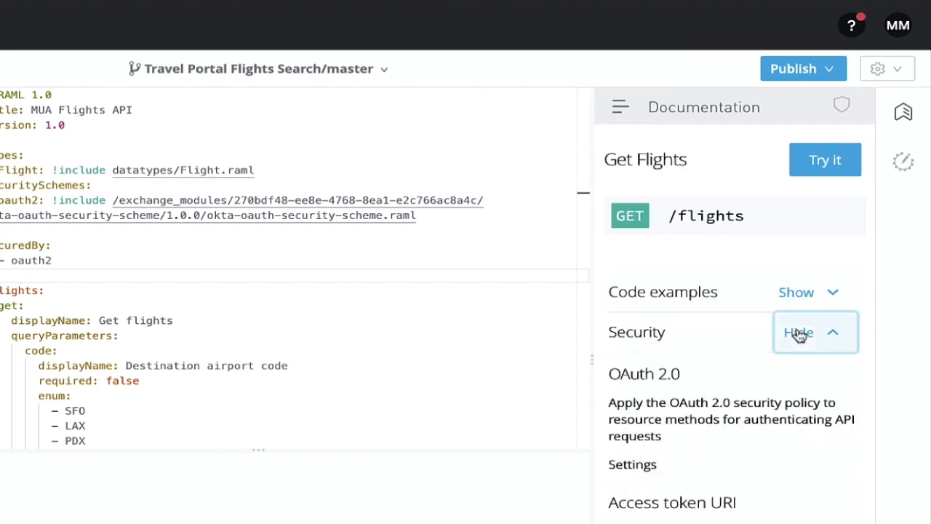
pyautogui.scroll(-5, 799, 333)
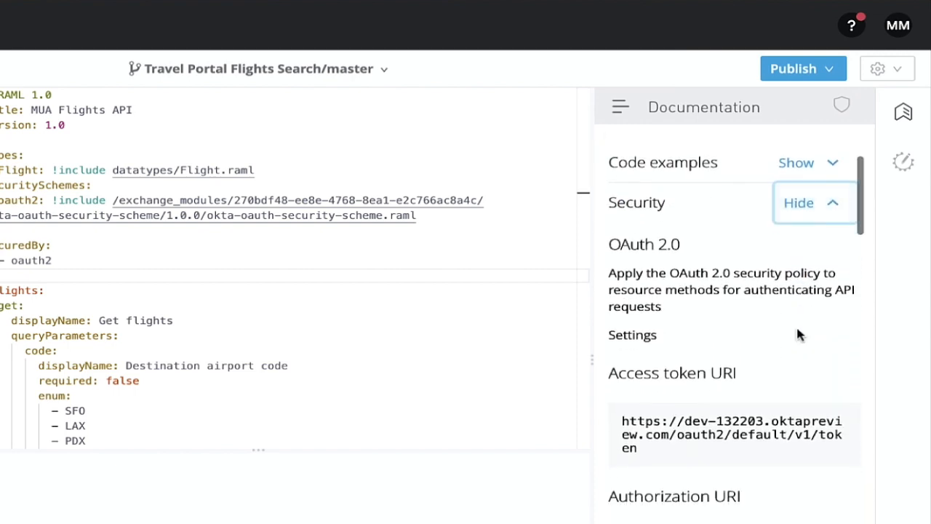
pyautogui.scroll(4, 799, 334)
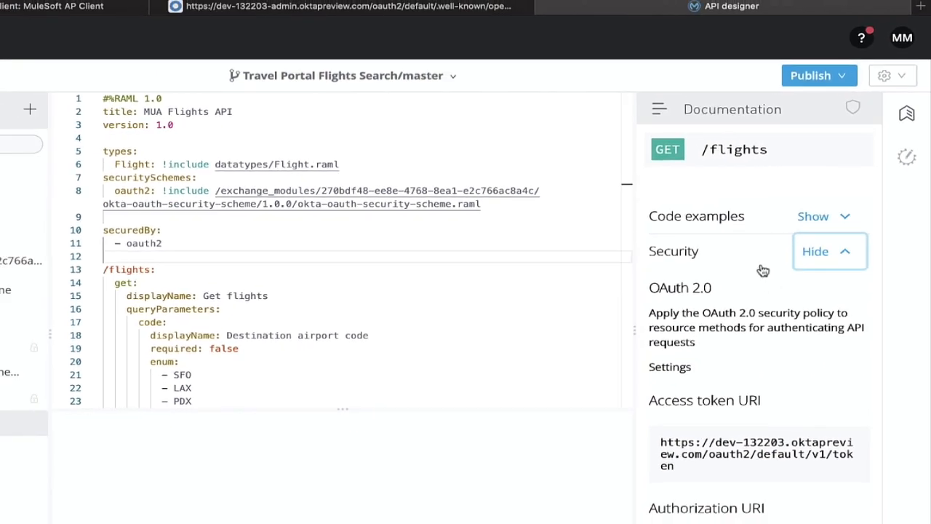
# Publish the Travel Portal Flights Search project to Exchange as asset version 1.0.3.
pyautogui.click(836, 86)
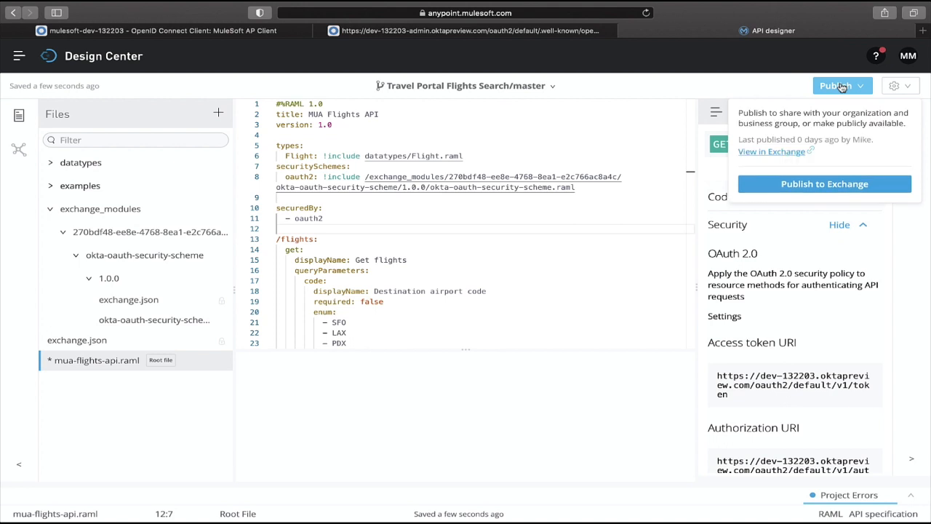
pyautogui.click(792, 184)
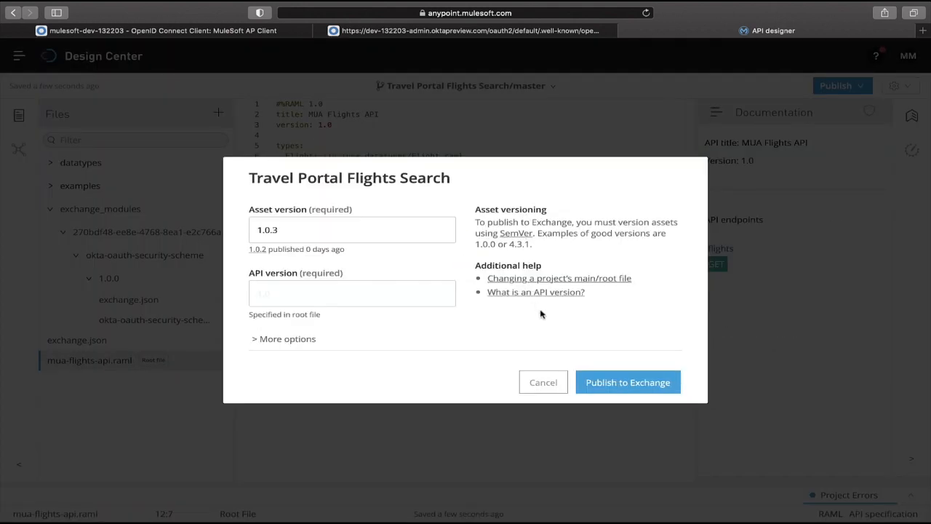
pyautogui.click(607, 383)
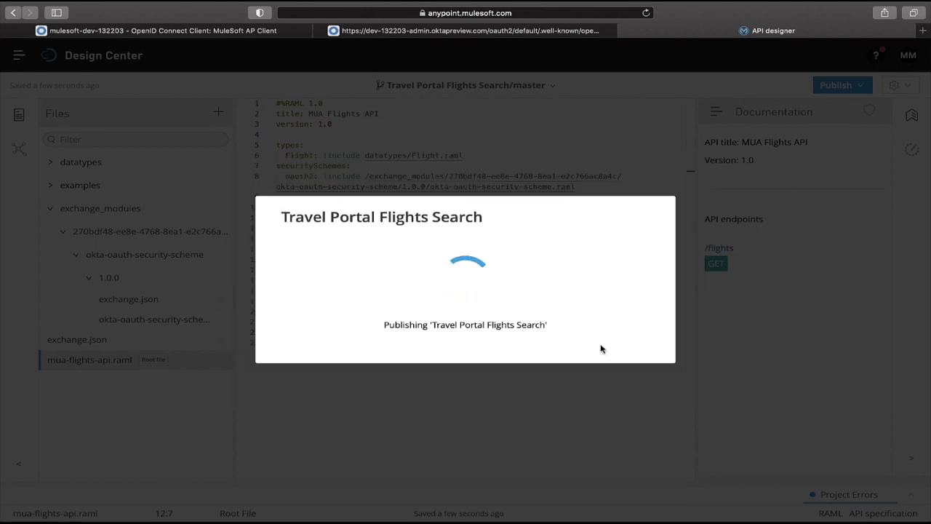
pyautogui.click(616, 336)
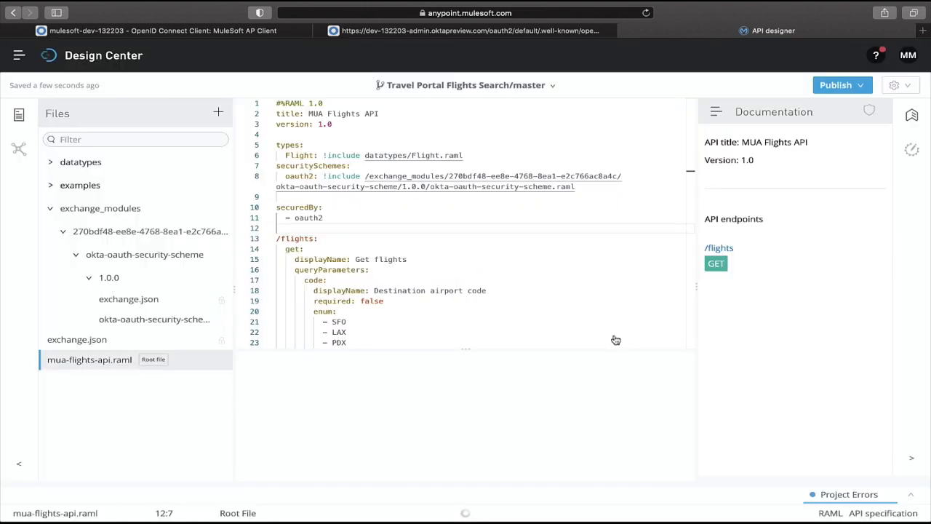
# In API Manager, change the Travel Portal Flights Search 1.0 instance's specification to asset version 1.0.3.
pyautogui.scroll(-1, 321, 245)
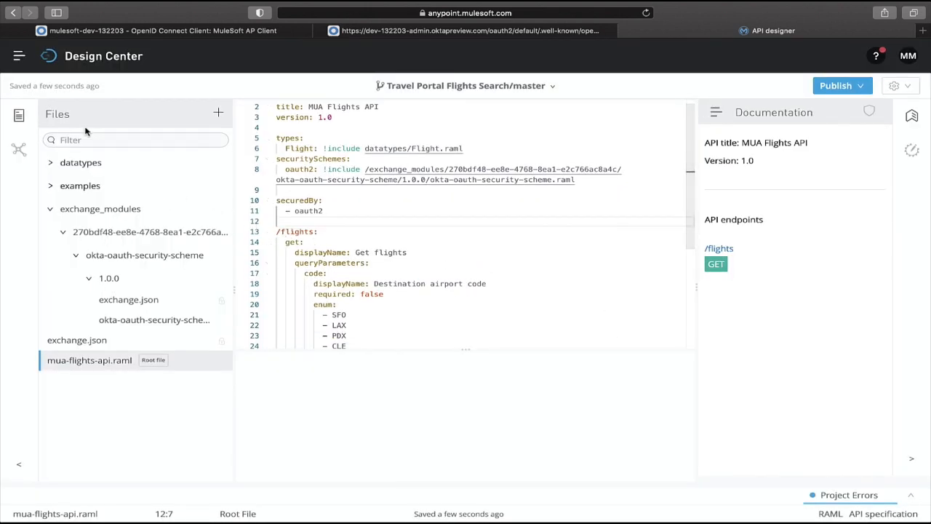
pyautogui.click(17, 59)
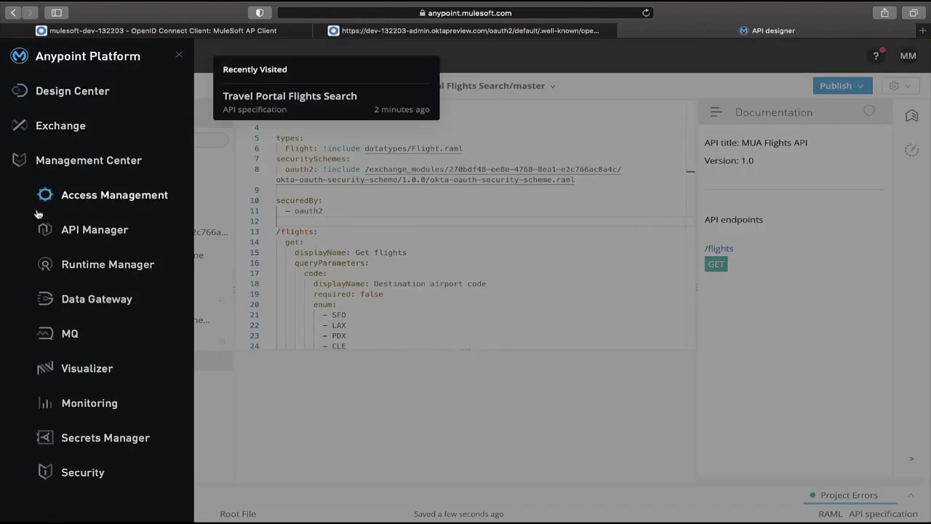
pyautogui.click(94, 230)
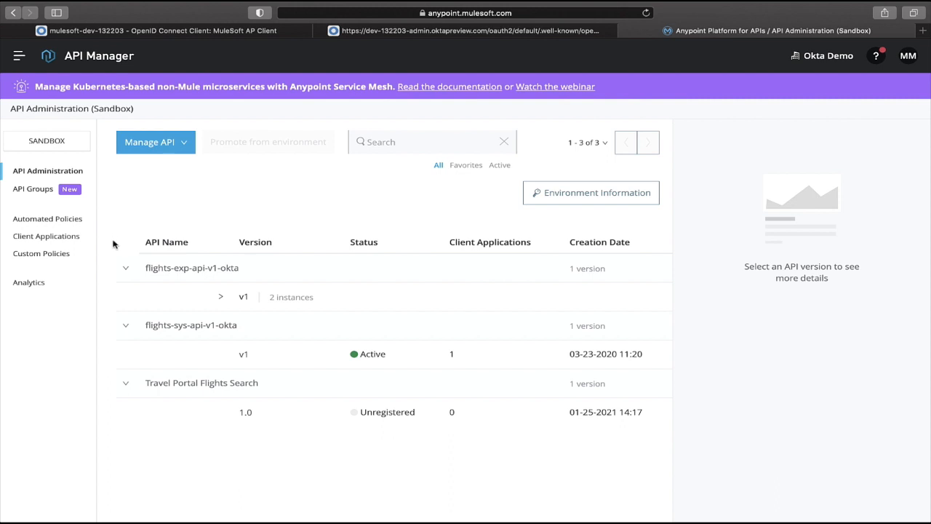
pyautogui.click(246, 413)
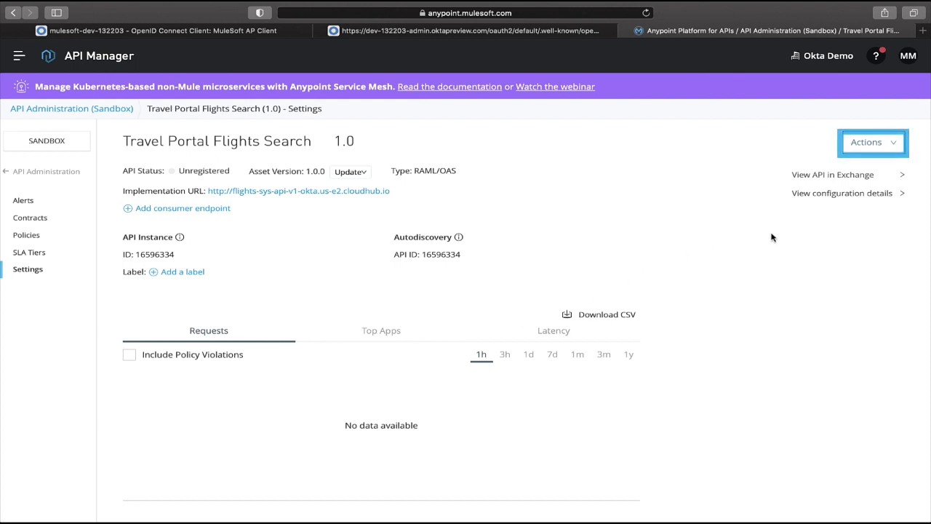
pyautogui.click(894, 144)
pyautogui.click(849, 168)
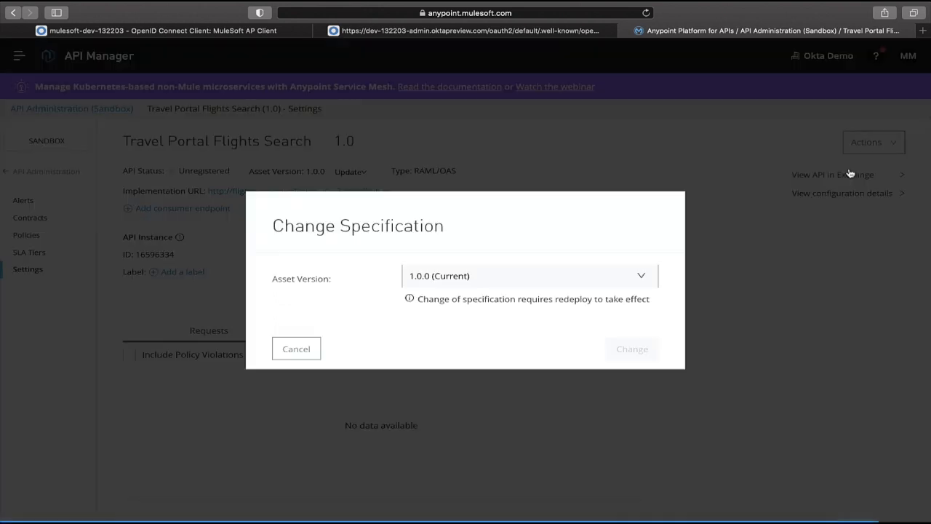
pyautogui.click(499, 278)
pyautogui.click(470, 298)
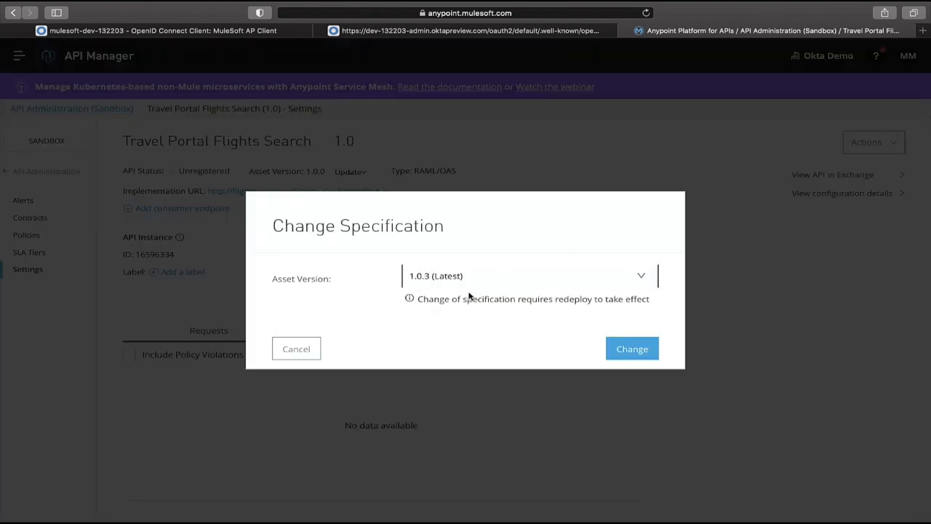
pyautogui.click(626, 348)
# Start applying a new API-level policy: OpenId Connect access token enforcement, version 1.4.0.
pyautogui.click(29, 236)
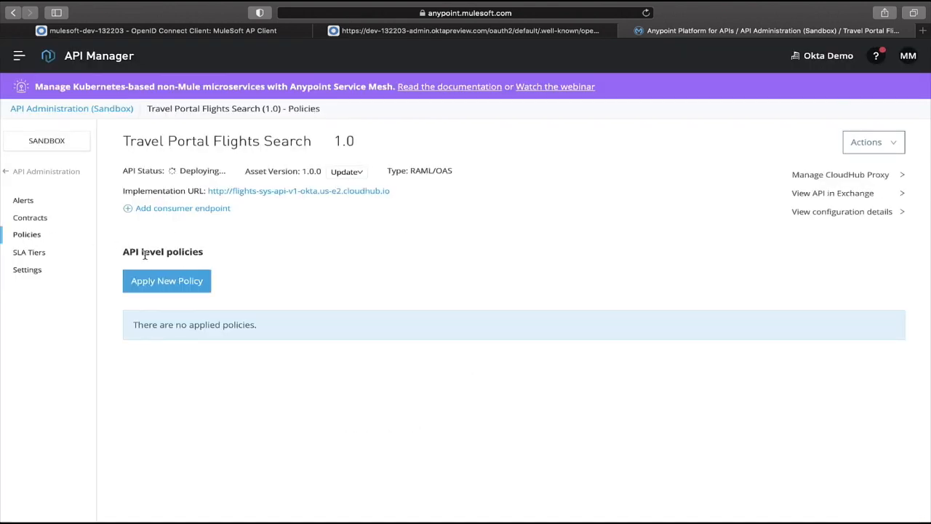
pyautogui.click(144, 288)
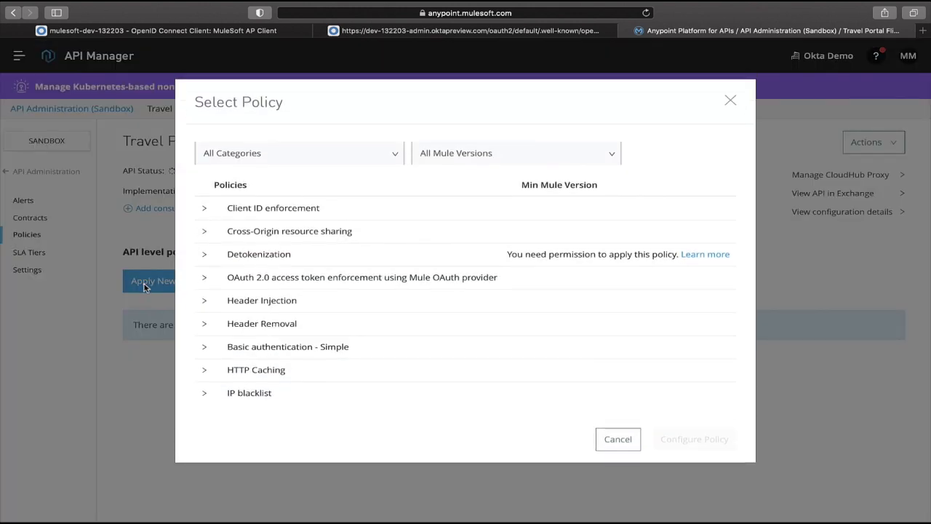
pyautogui.scroll(-5, 215, 311)
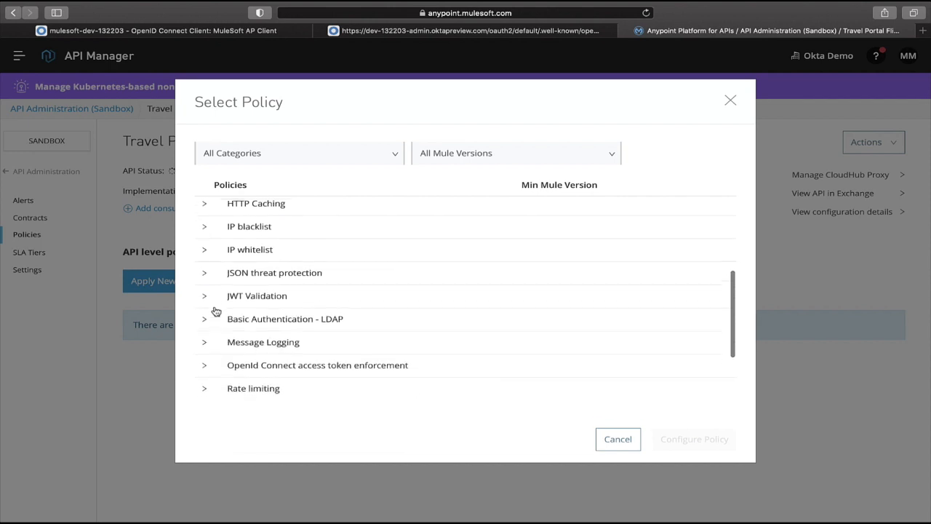
pyautogui.scroll(-1, 214, 310)
pyautogui.click(204, 333)
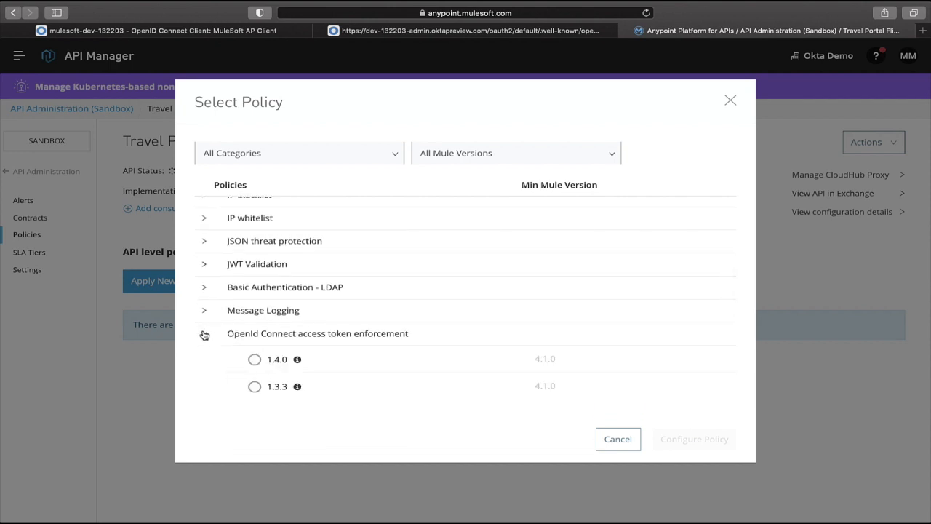
pyautogui.scroll(-2, 202, 332)
pyautogui.click(256, 286)
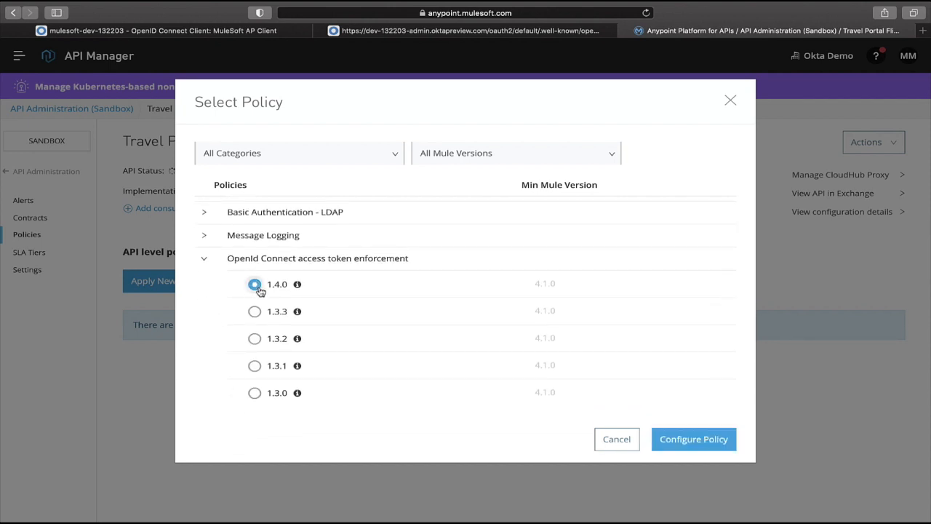
pyautogui.click(666, 439)
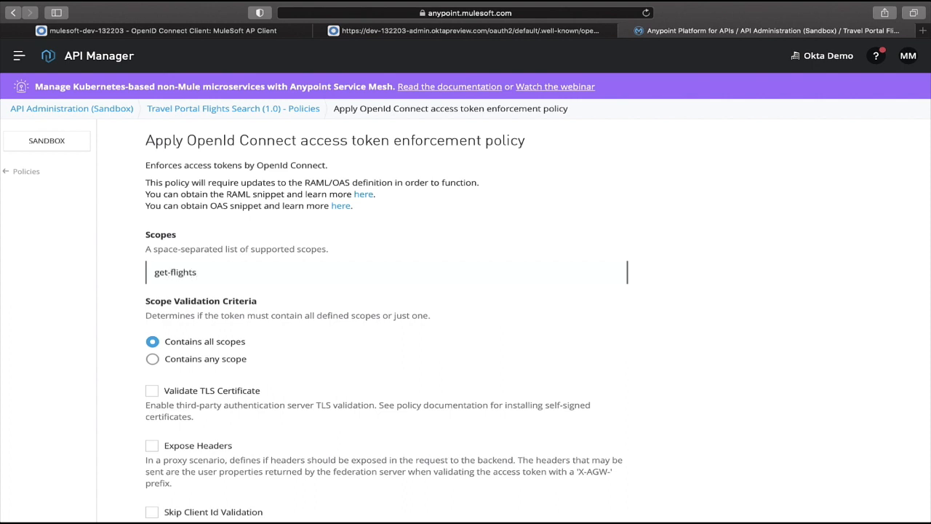
# Apply the policy with scope get-flights, requiring all scopes, for all API methods and resources.
pyautogui.scroll(-2, 466, 320)
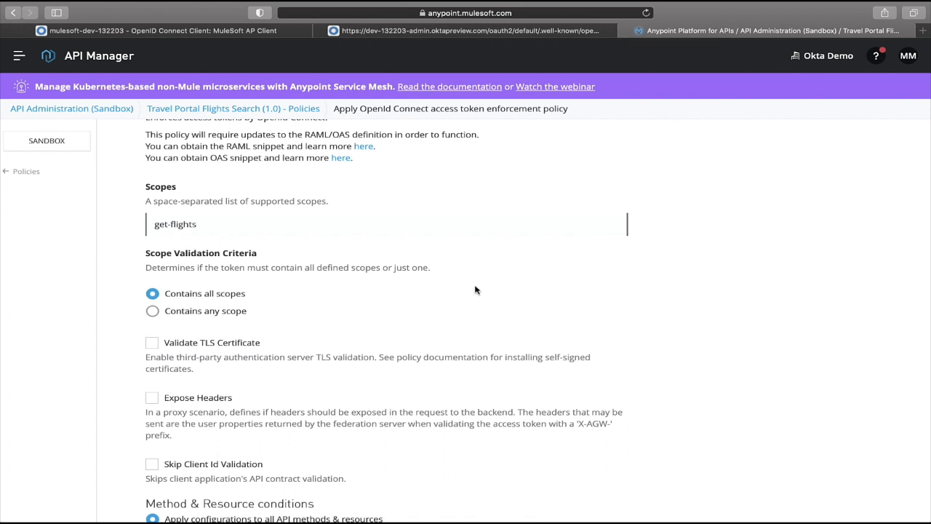
pyautogui.scroll(-1, 475, 290)
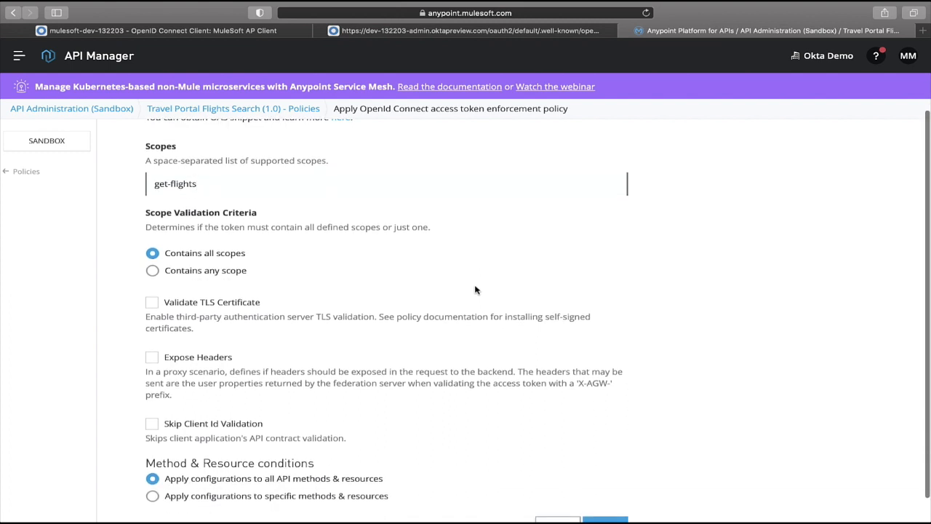
pyautogui.scroll(-1, 475, 290)
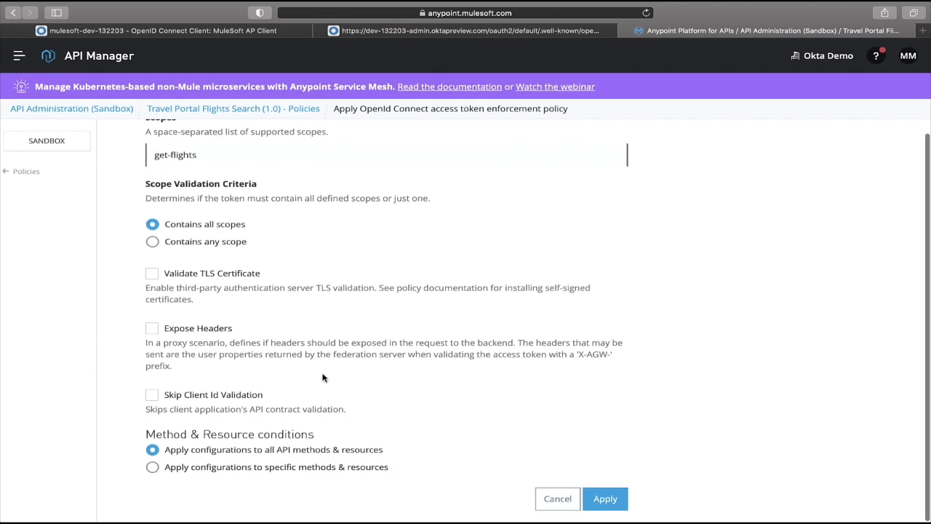
pyautogui.scroll(1, 325, 390)
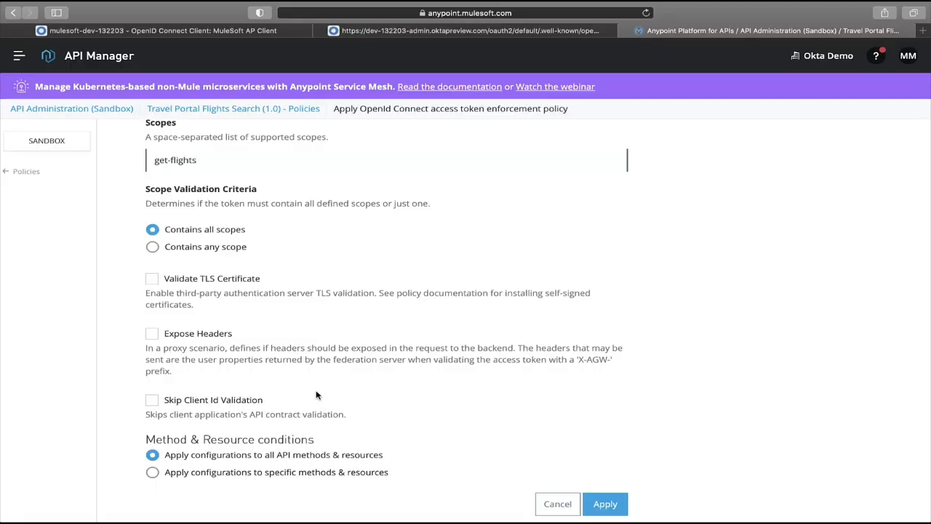
pyautogui.scroll(-1, 317, 395)
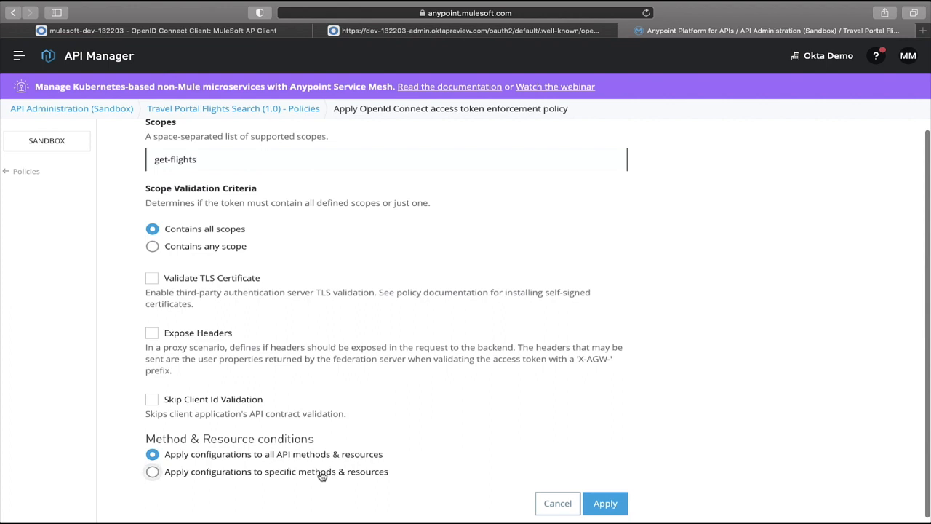
pyautogui.scroll(-1, 615, 508)
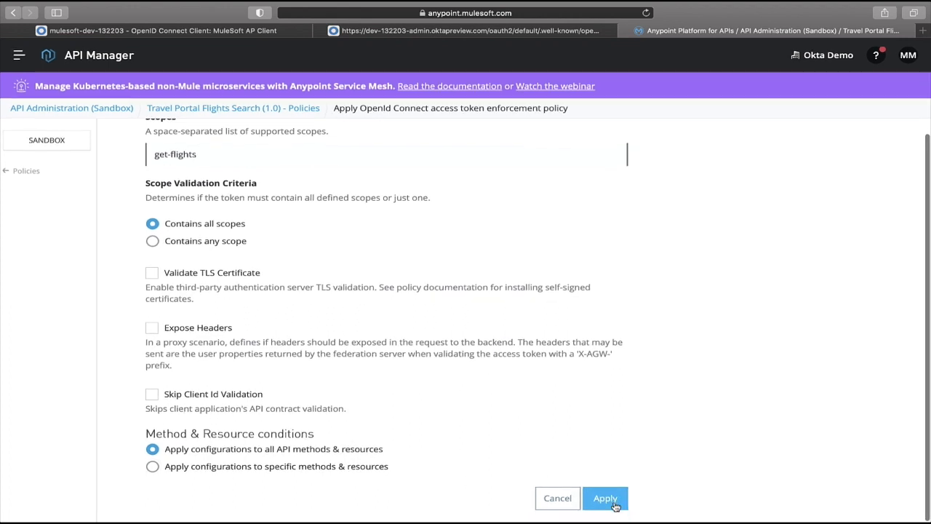
pyautogui.click(610, 502)
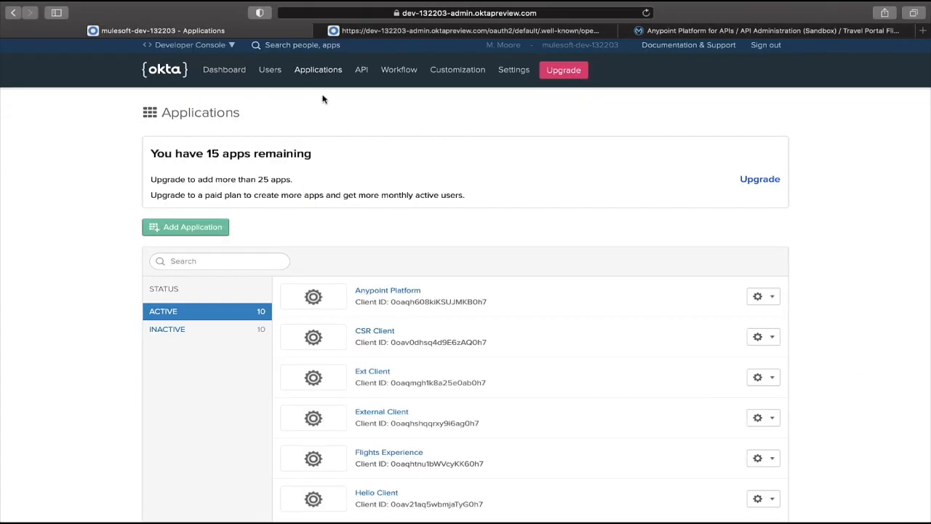
# In Okta, add a get-flights scope with display phrase Search for Flights to the default authorization server.
pyautogui.click(362, 70)
pyautogui.click(366, 100)
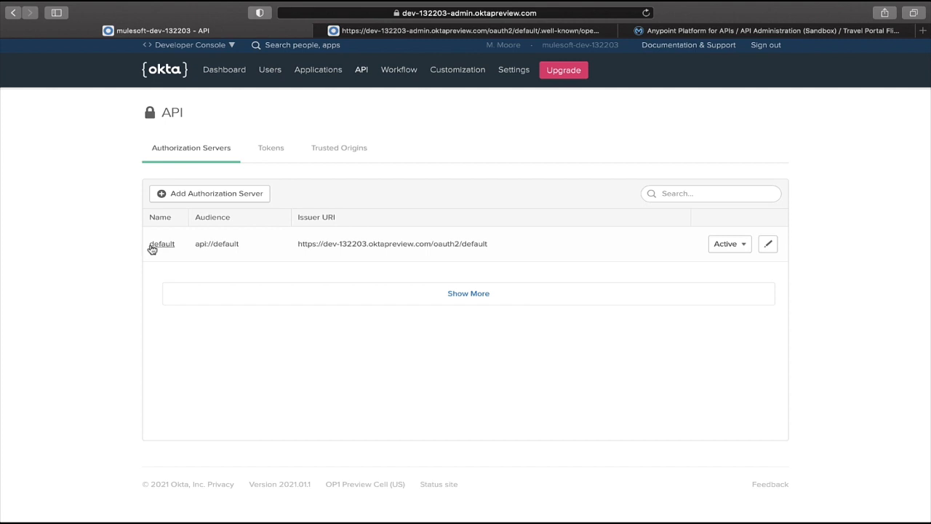
pyautogui.click(152, 249)
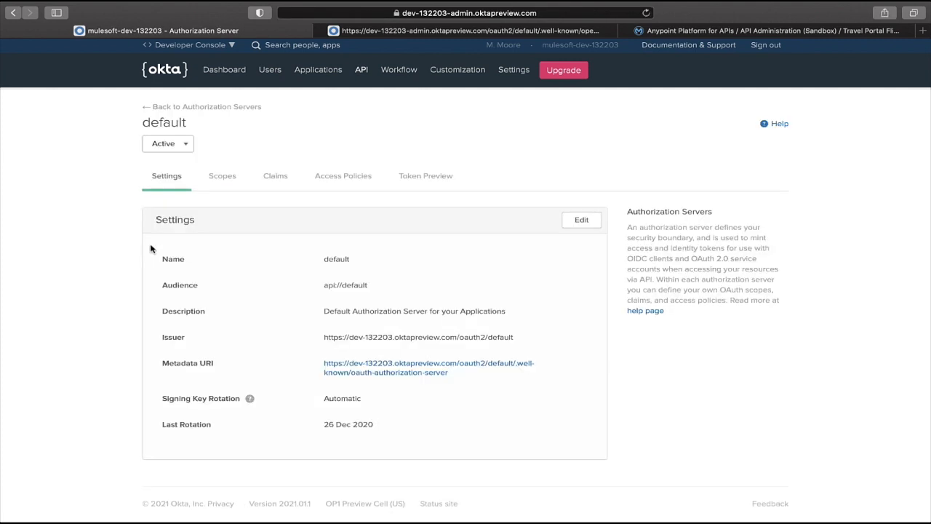
pyautogui.click(218, 180)
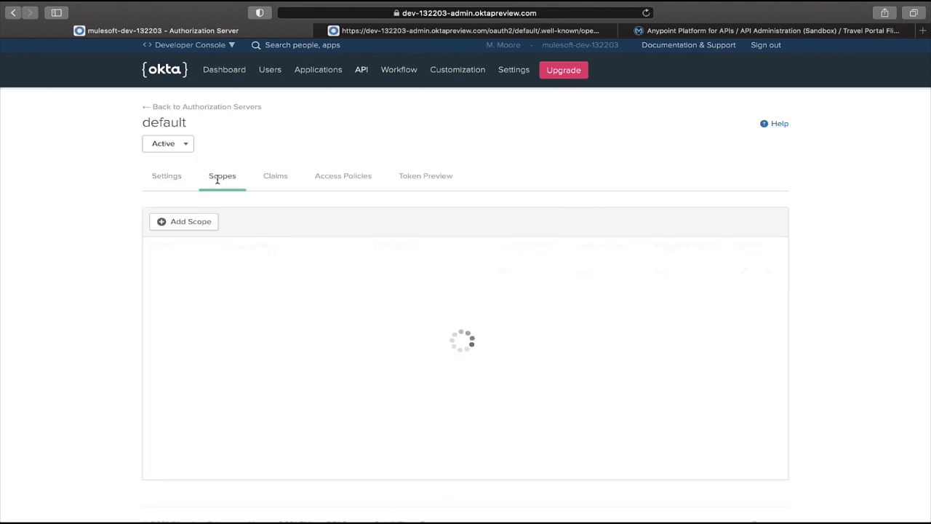
pyautogui.click(195, 222)
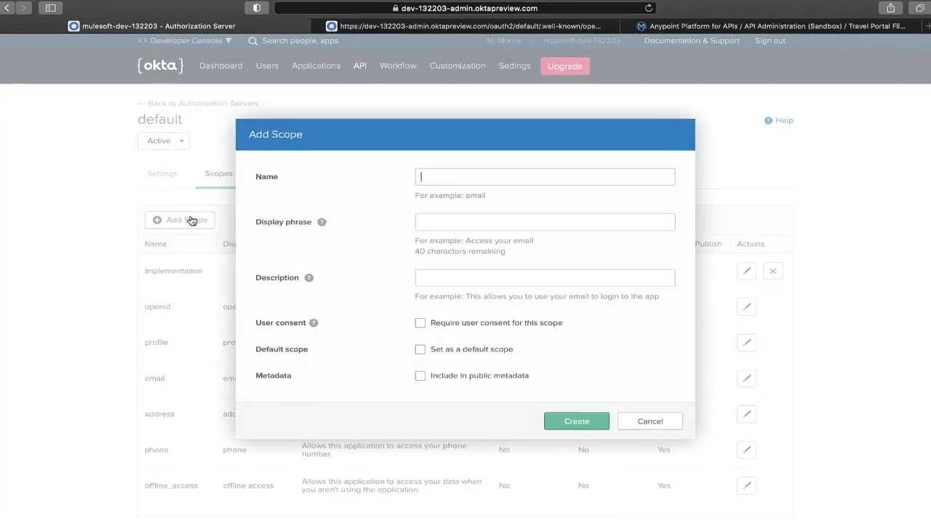
pyautogui.write('get-flights')
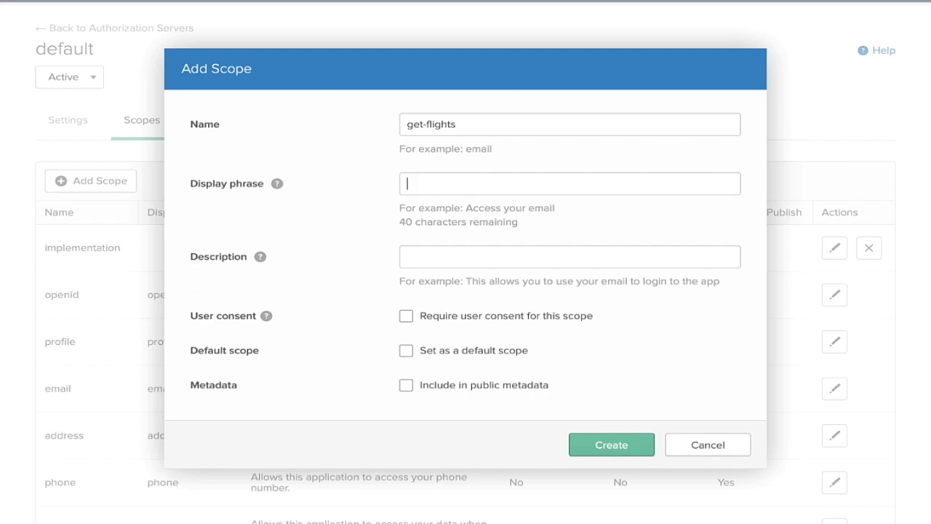
pyautogui.write('Sea')
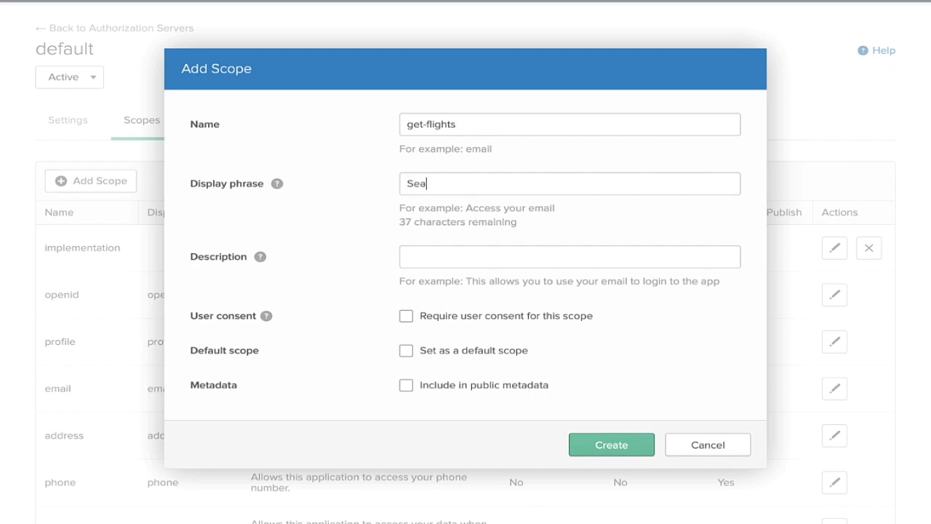
pyautogui.write('rch for Flights')
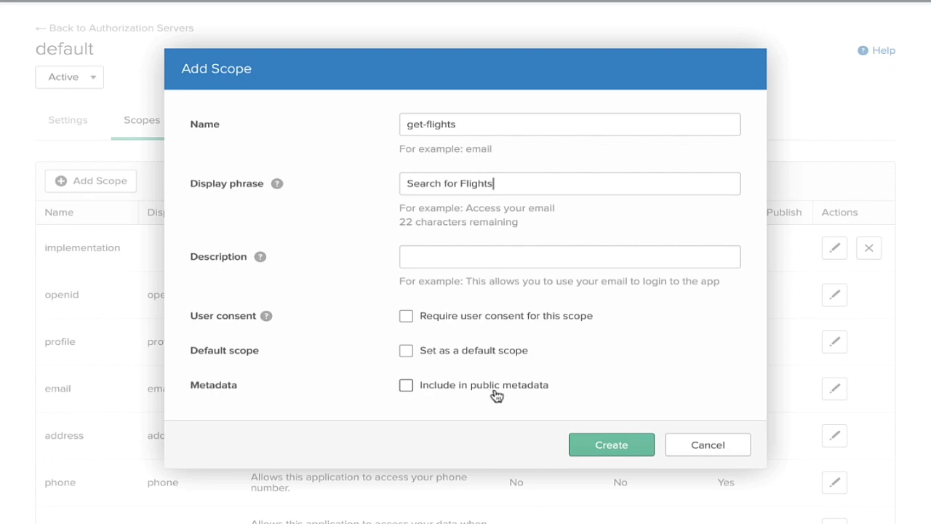
pyautogui.click(595, 446)
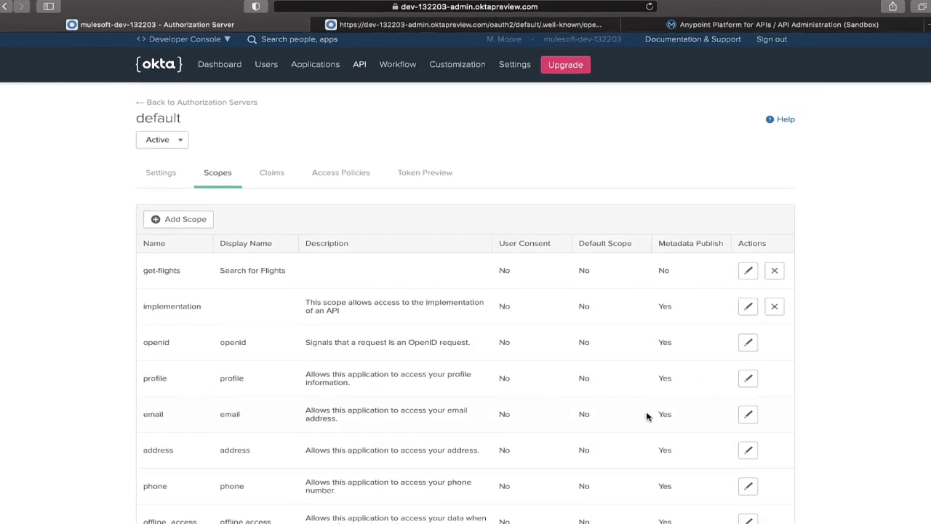
# Set the Travel Portal Flights Search 1.0 instance's client provider to Okta OIDC Provider and save the settings.
pyautogui.click(762, 33)
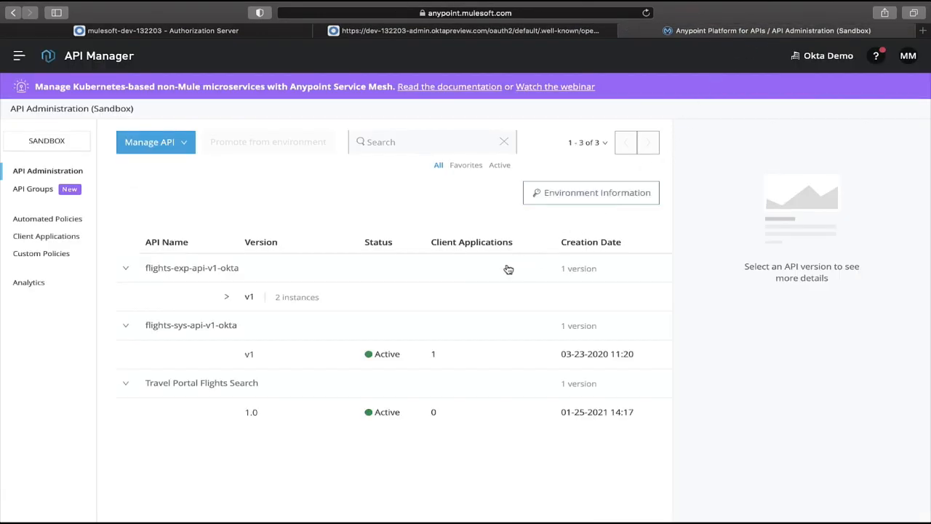
pyautogui.click(251, 413)
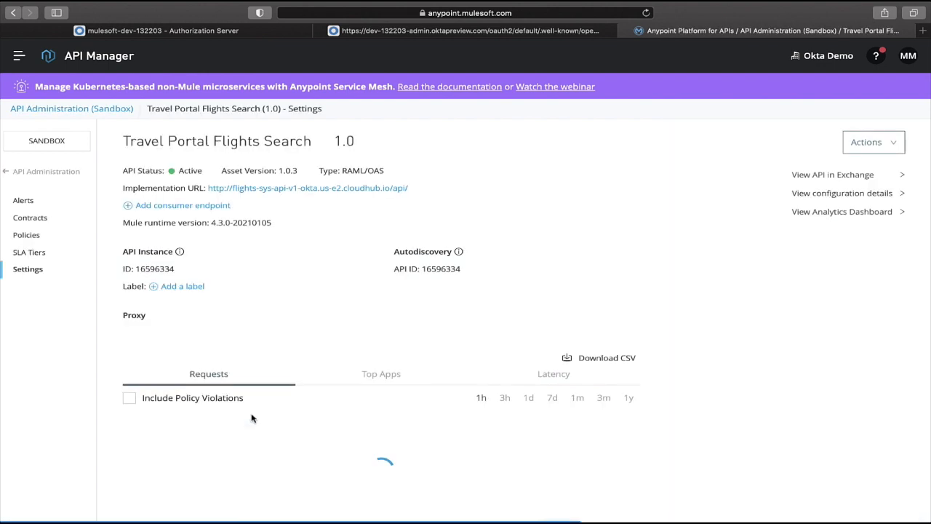
pyautogui.scroll(-10, 639, 377)
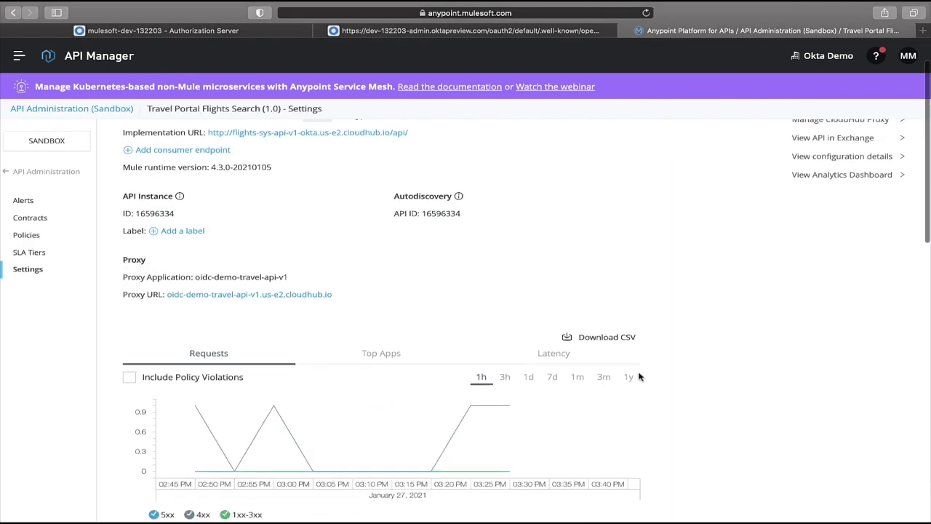
pyautogui.scroll(-2, 640, 376)
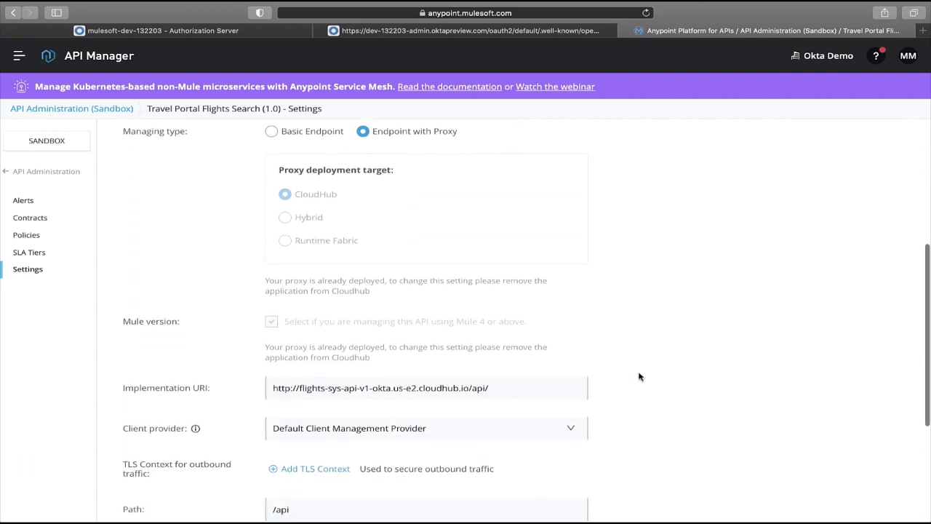
pyautogui.click(575, 412)
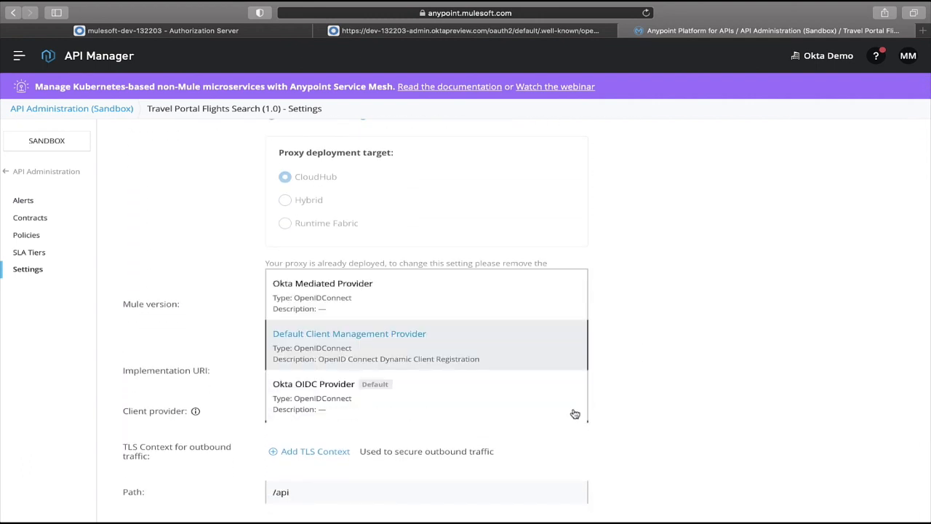
pyautogui.click(351, 396)
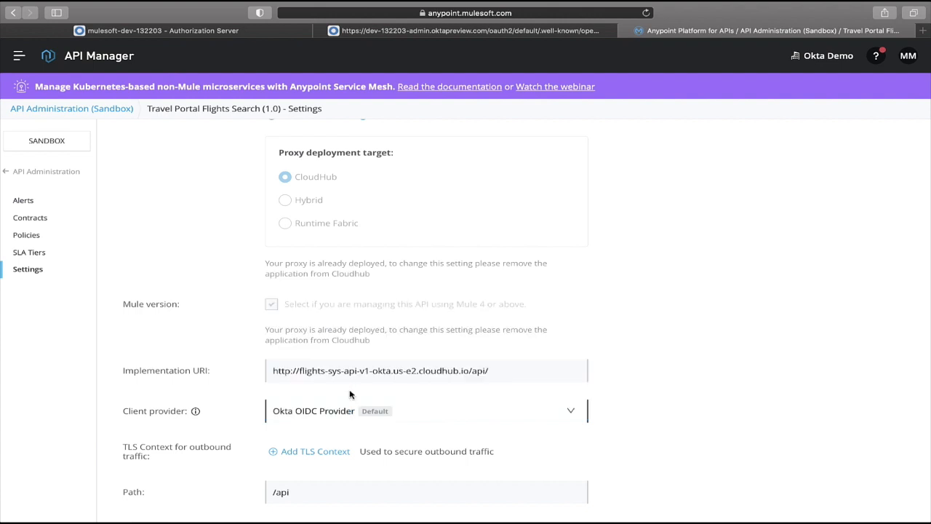
pyautogui.scroll(-1, 668, 386)
pyautogui.scroll(-2, 668, 385)
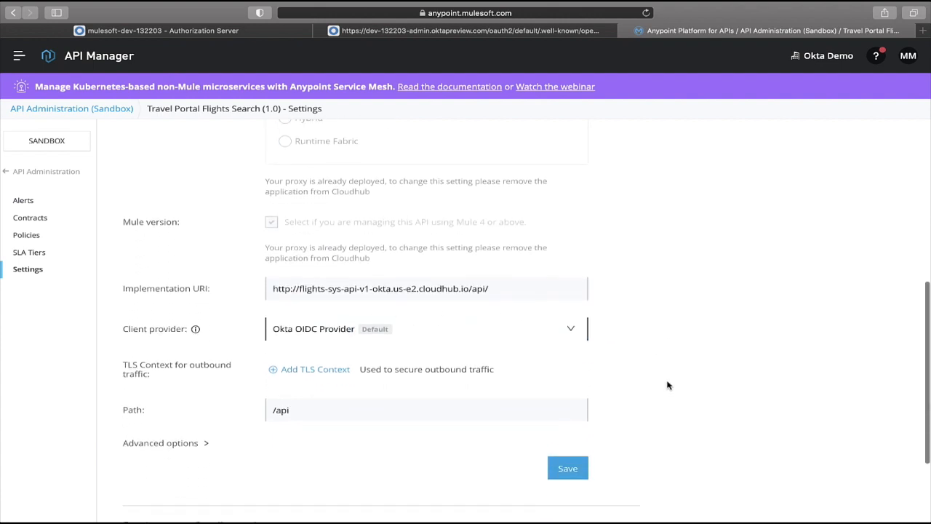
pyautogui.click(582, 463)
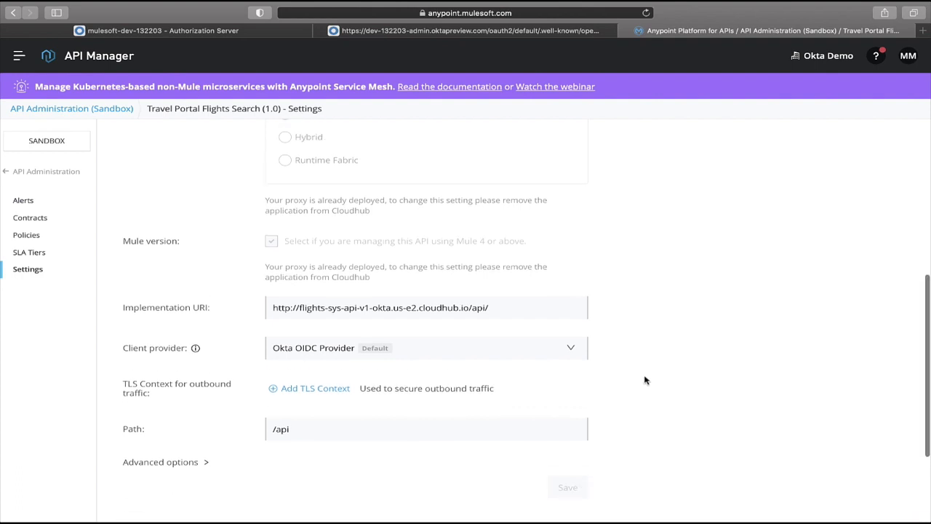
# Open the API in Exchange and start requesting access to it.
pyautogui.scroll(8, 645, 379)
pyautogui.scroll(15, 644, 380)
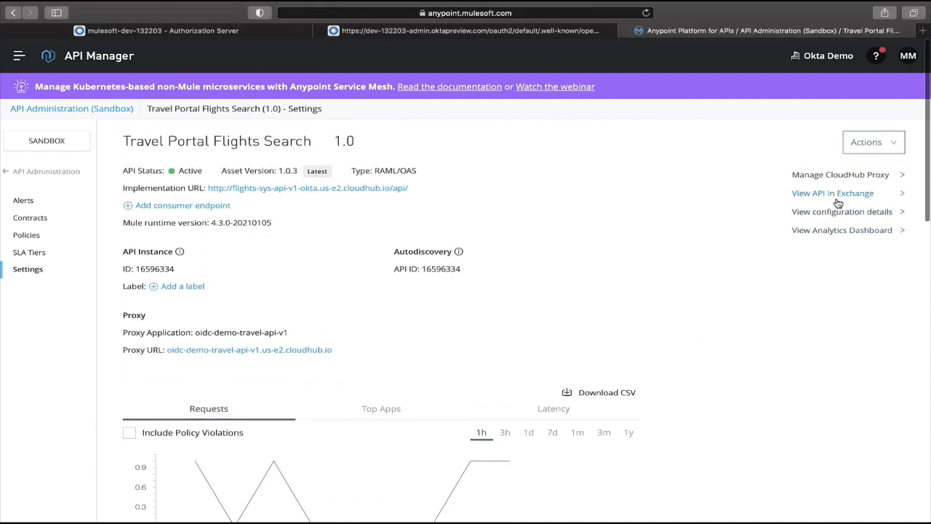
pyautogui.click(839, 196)
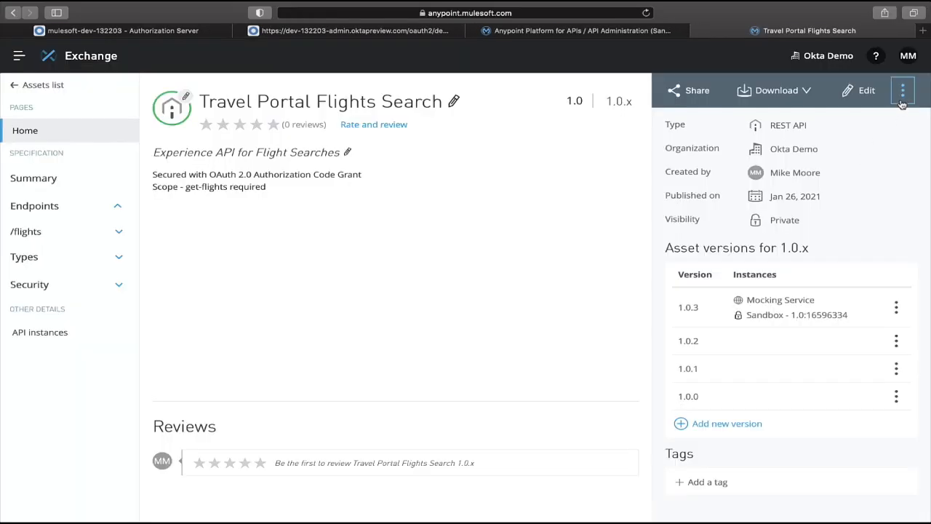
pyautogui.click(903, 94)
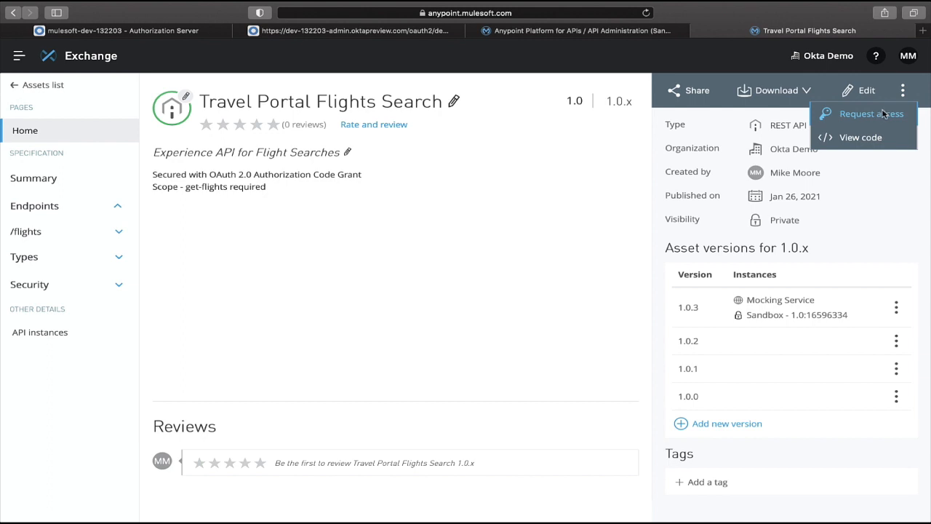
pyautogui.click(884, 114)
# Select the 1.0:16596334 API instance in the access request and start creating a new application.
pyautogui.click(565, 234)
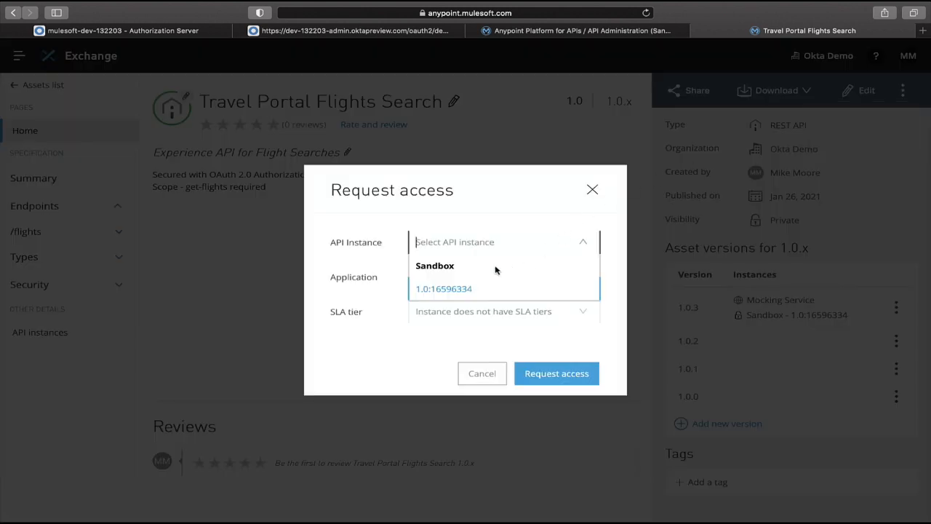
pyautogui.click(477, 288)
pyautogui.click(450, 276)
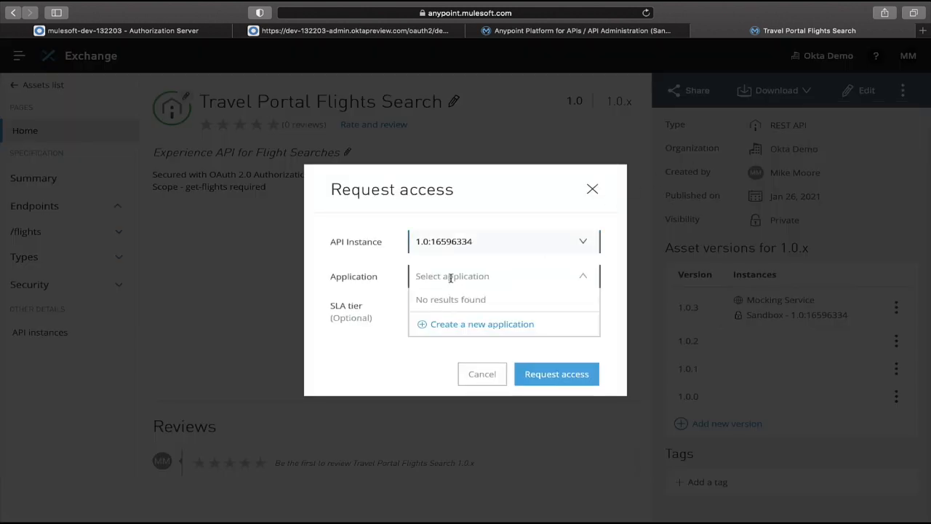
pyautogui.click(421, 324)
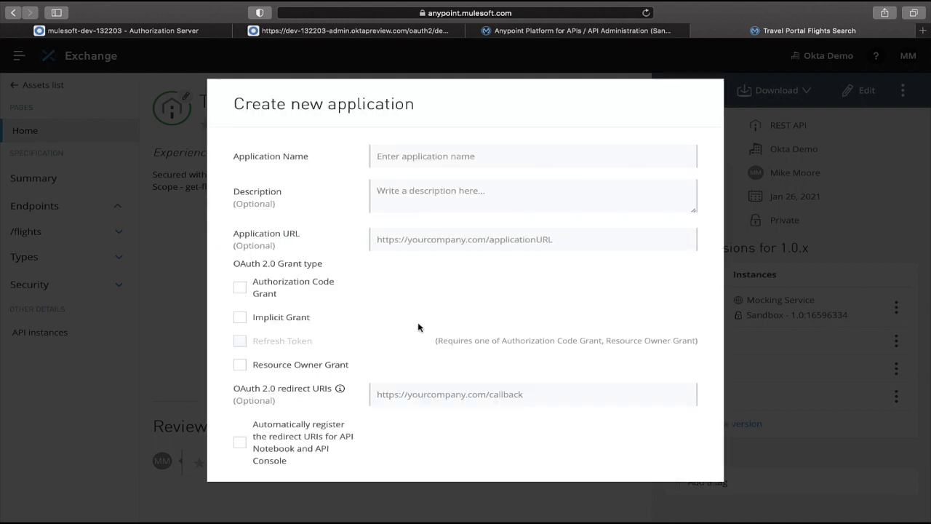
pyautogui.click(452, 155)
pyautogui.write('Travel Portal Client')
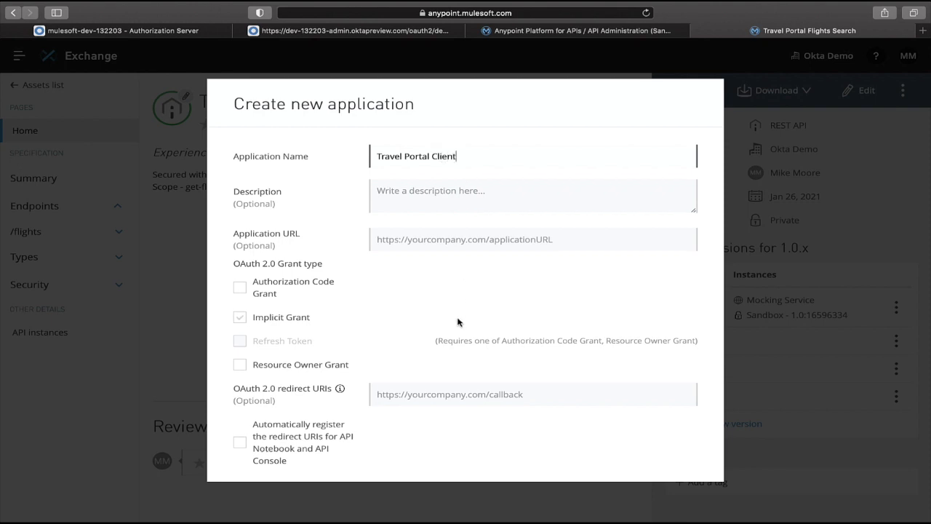
pyautogui.scroll(-1, 460, 325)
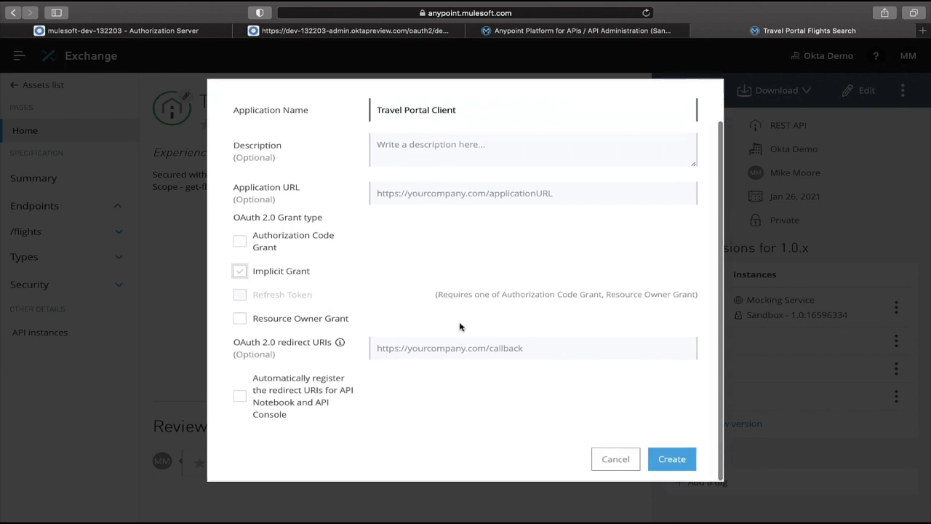
pyautogui.click(468, 353)
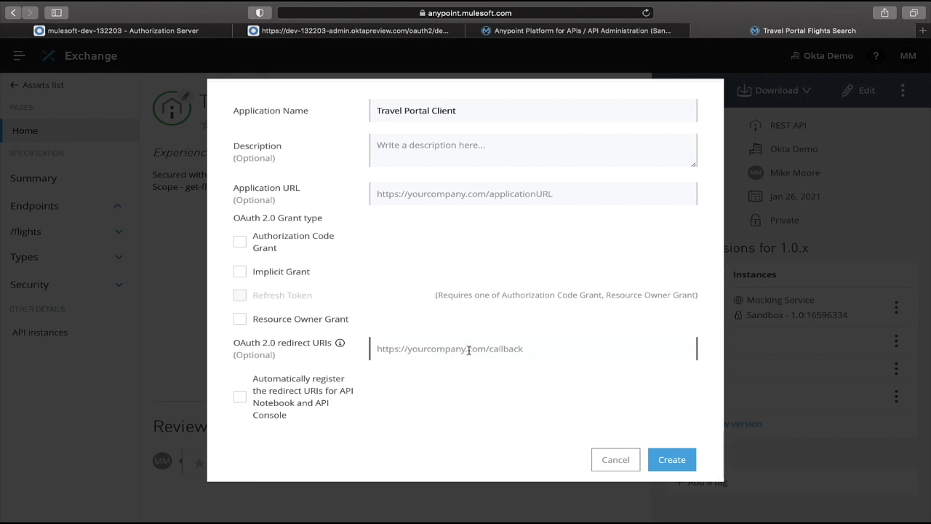
pyautogui.click(308, 246)
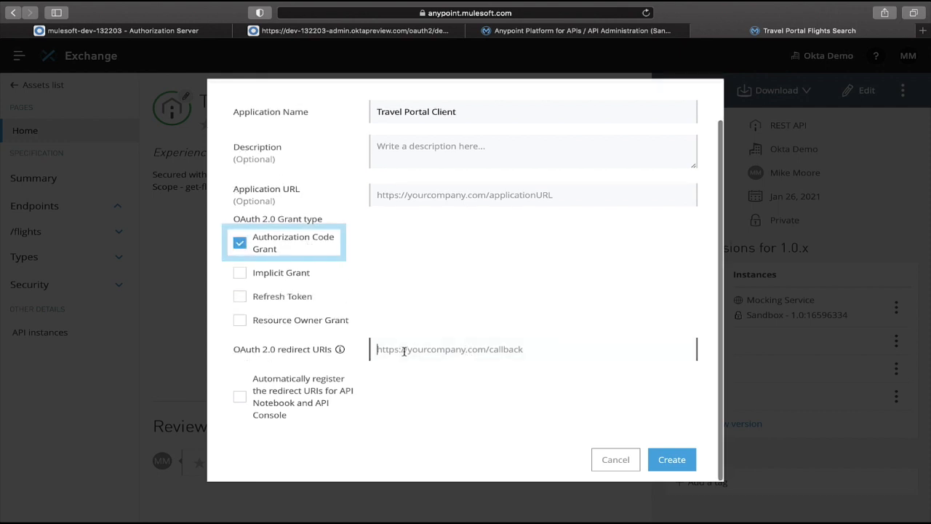
pyautogui.write('https://www.getpostman.com/oauth2/callback')
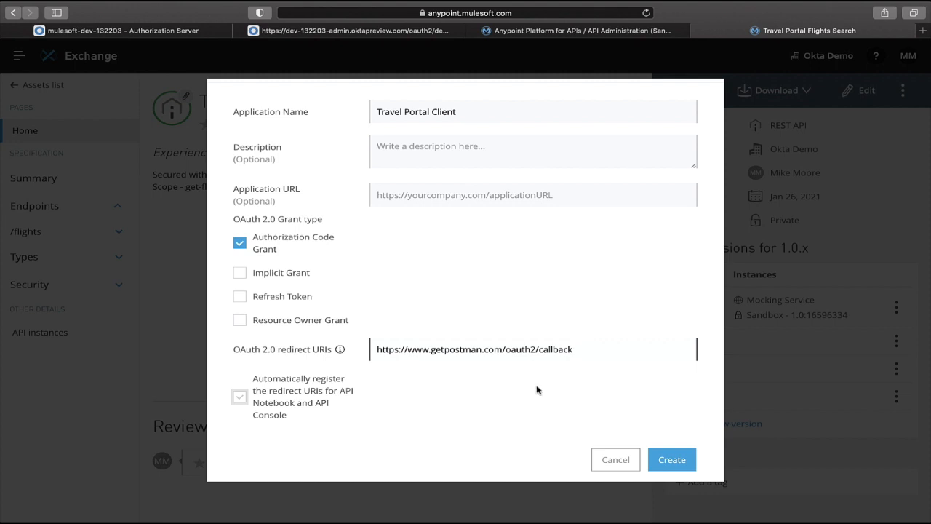
pyautogui.click(670, 462)
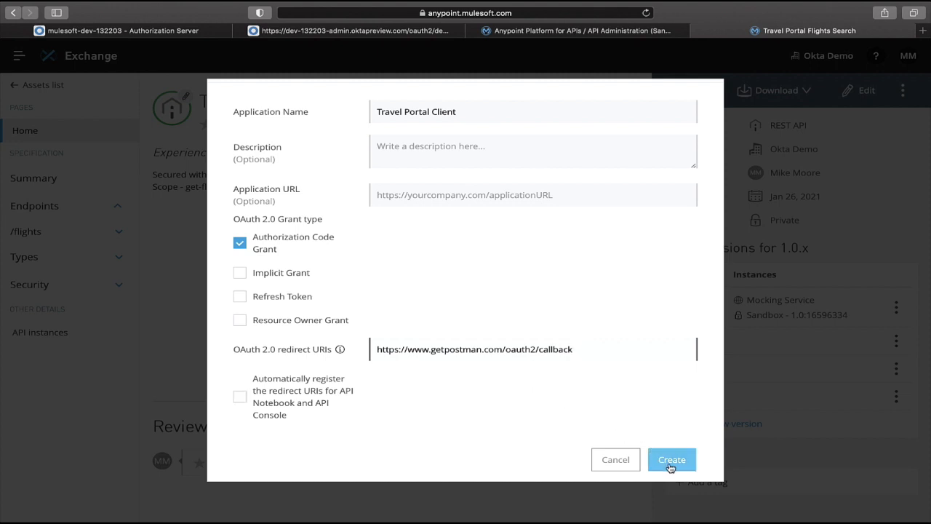
pyautogui.click(670, 463)
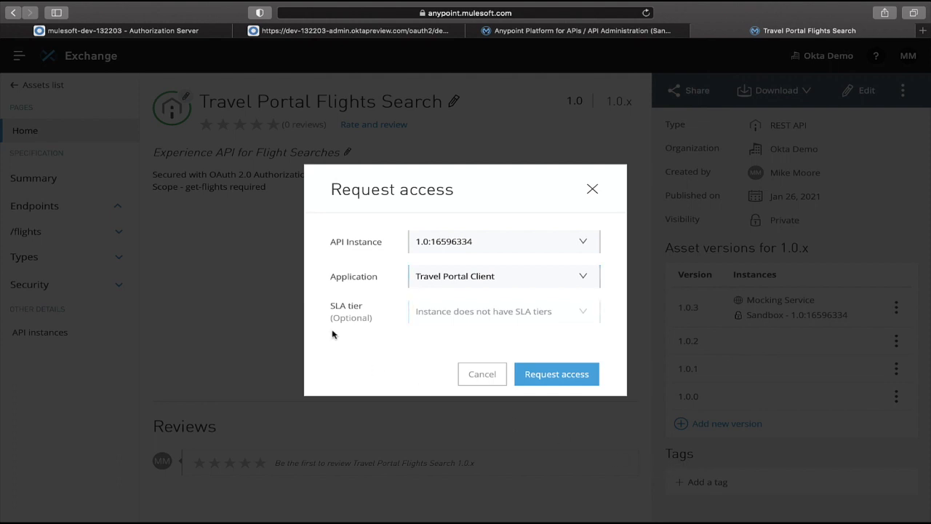
# Submit the access request, copy the issued client ID and client secret, and close the dialog.
pyautogui.click(556, 377)
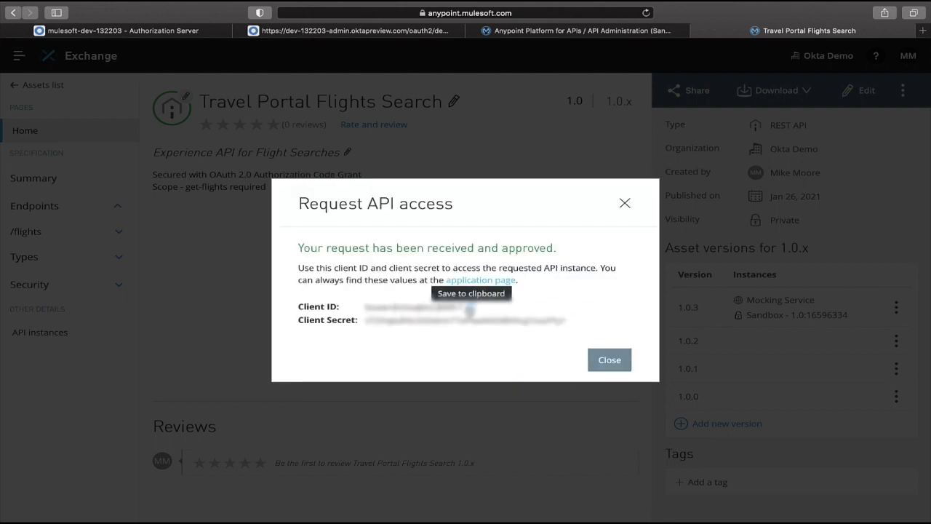
pyautogui.click(470, 309)
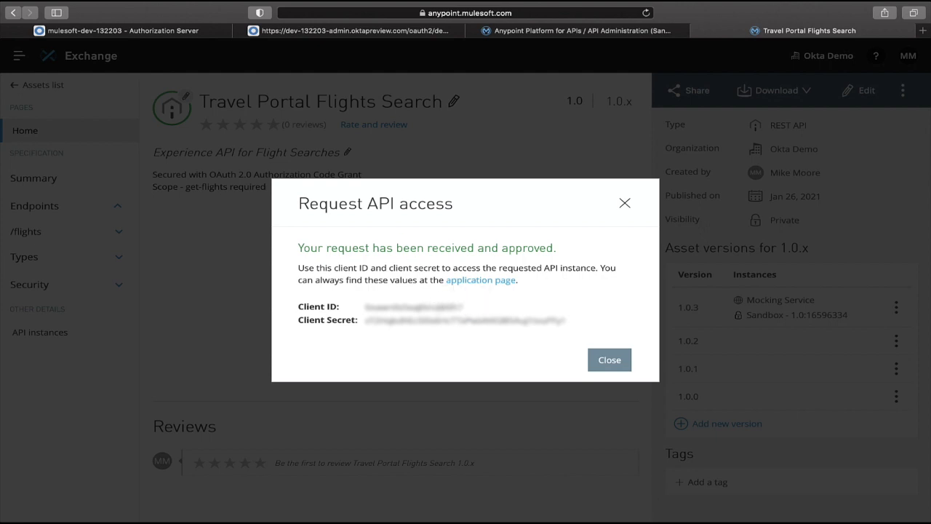
pyautogui.press('super+Tab')
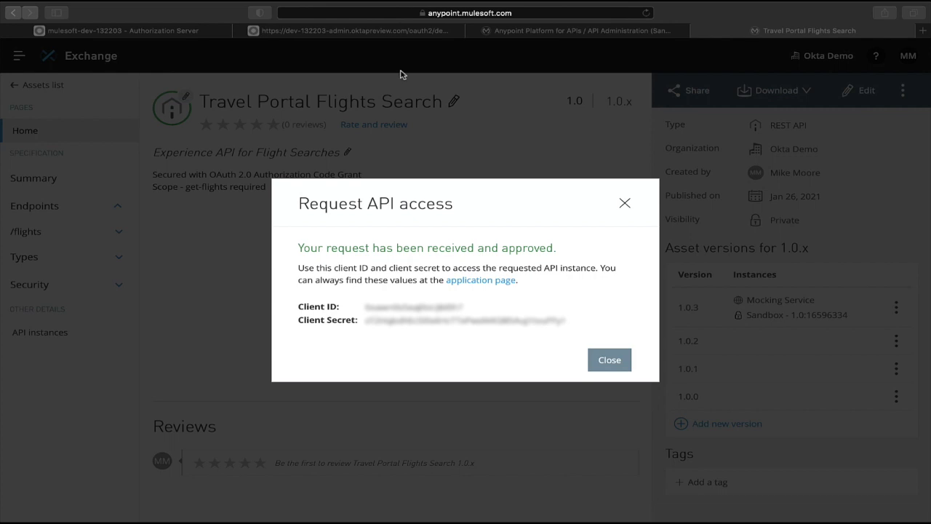
pyautogui.click(565, 334)
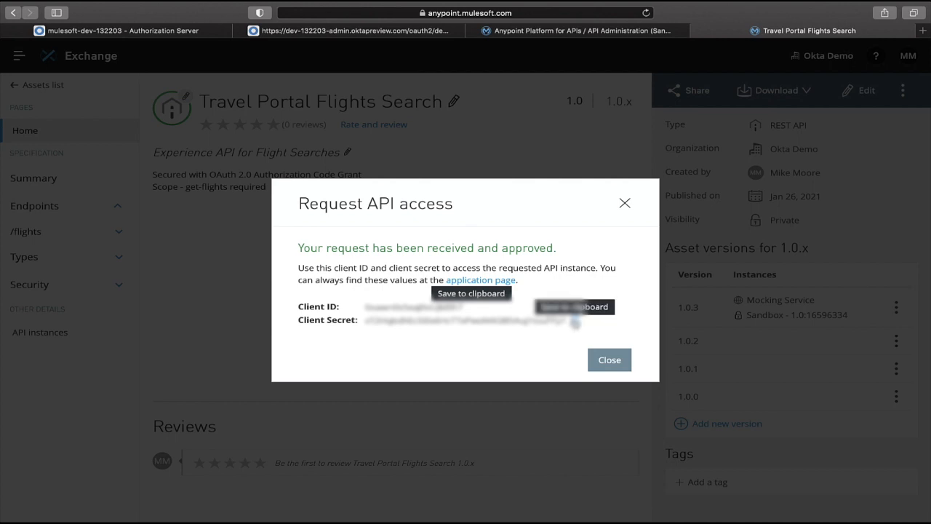
pyautogui.click(575, 321)
pyautogui.press('super+Tab')
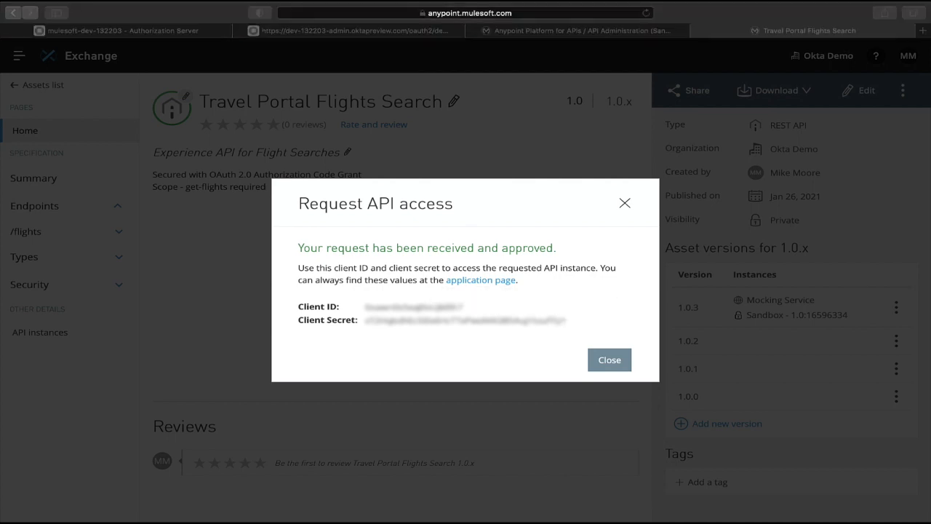
pyautogui.click(609, 362)
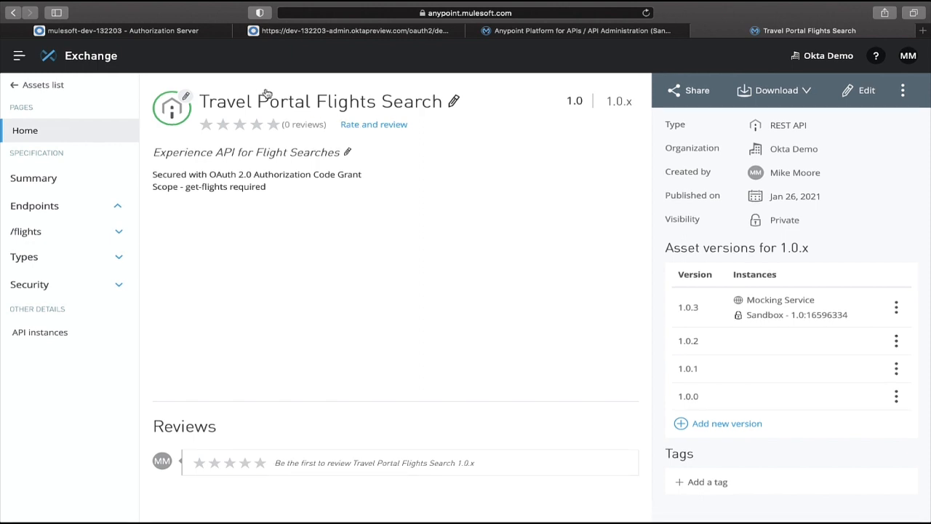
# In Okta, open the Travel Portal Client application from the applications list.
pyautogui.click(188, 34)
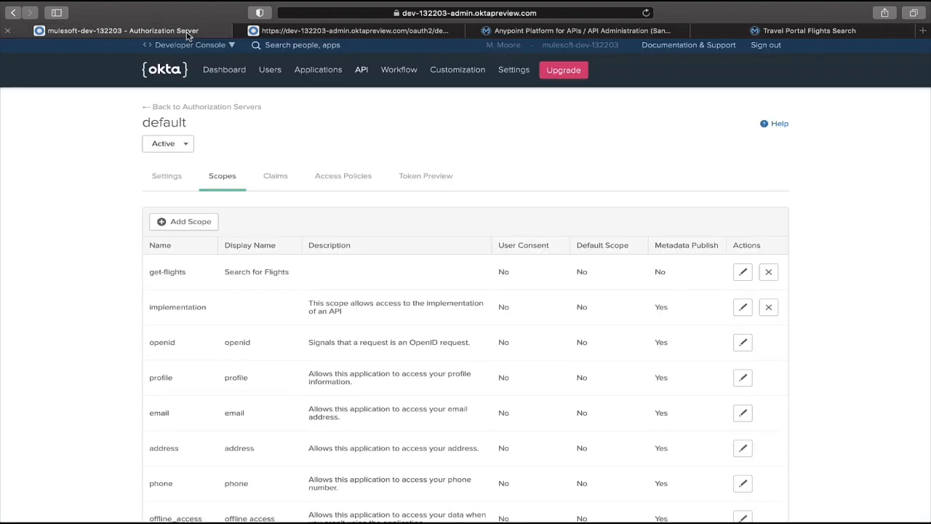
pyautogui.click(301, 73)
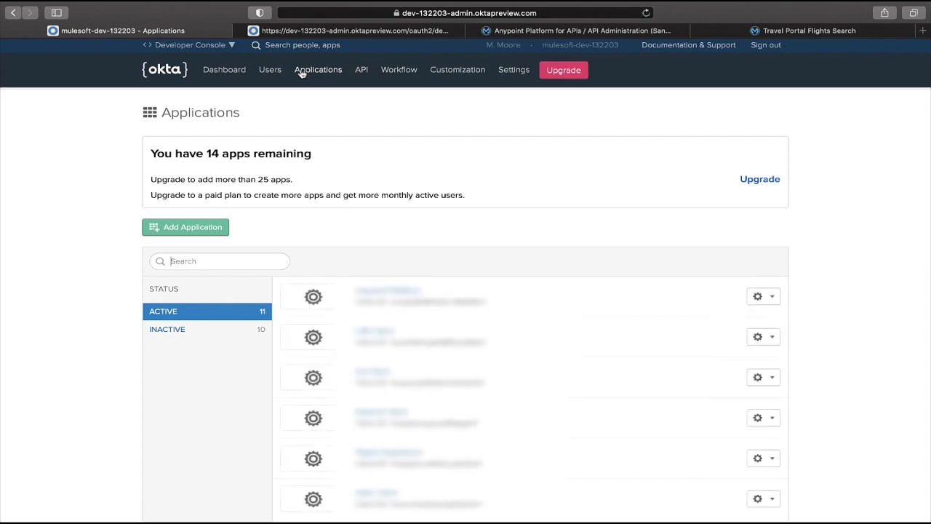
pyautogui.scroll(-5, 480, 355)
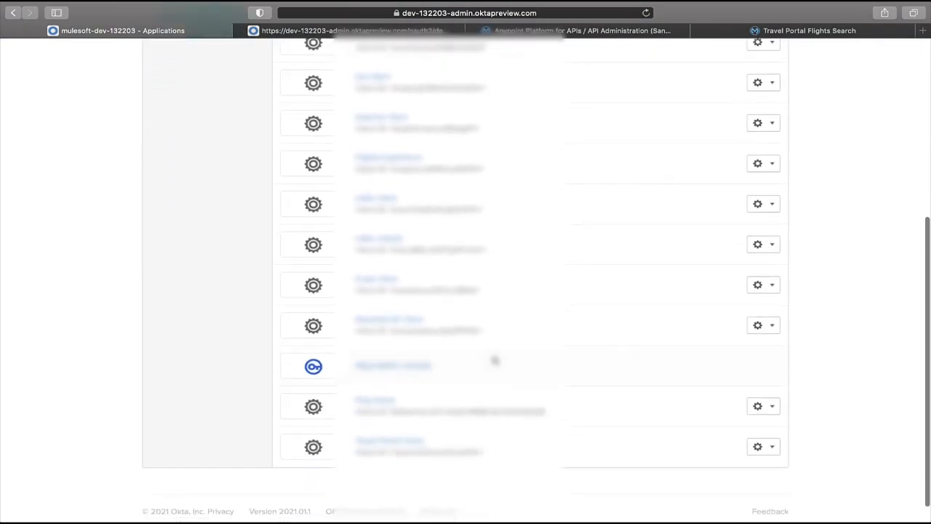
pyautogui.scroll(-1, 495, 361)
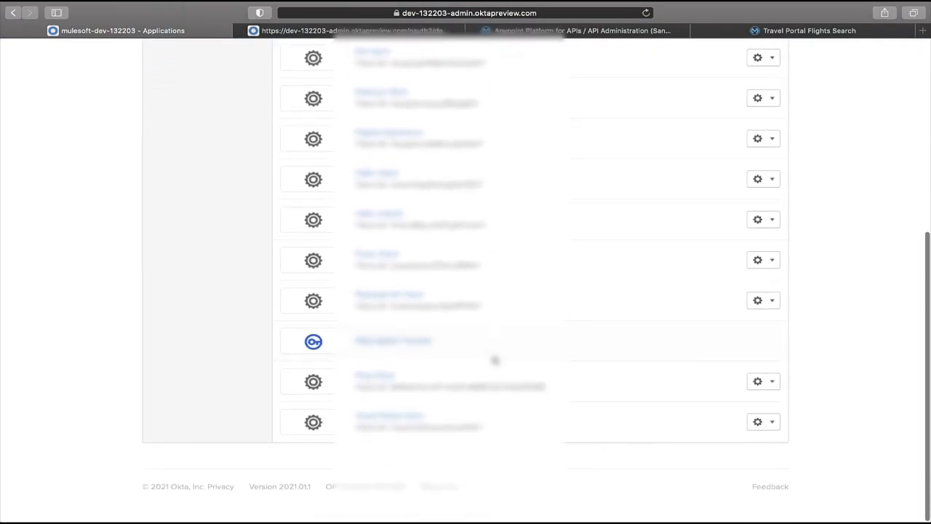
pyautogui.click(391, 420)
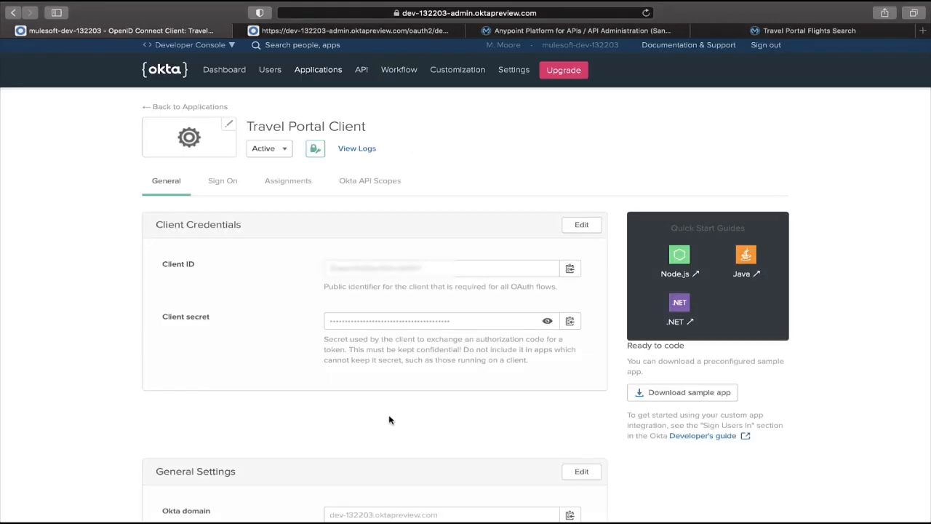
# Assign the Travel Portal Client application to the developer's user account.
pyautogui.click(305, 186)
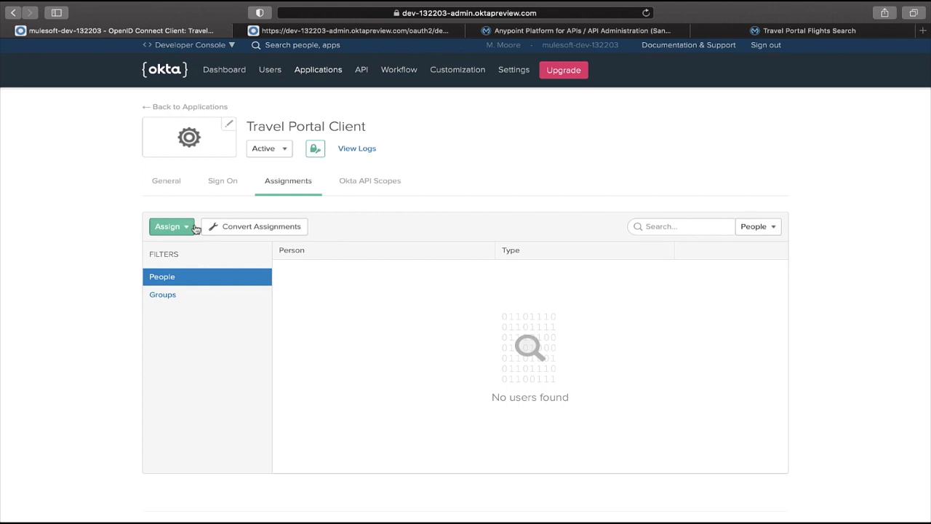
pyautogui.click(173, 232)
pyautogui.click(174, 250)
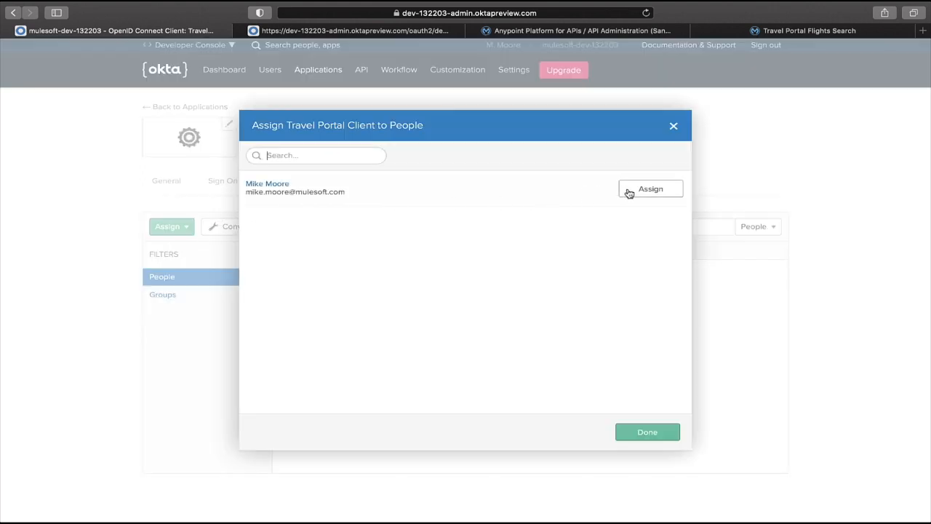
pyautogui.click(630, 193)
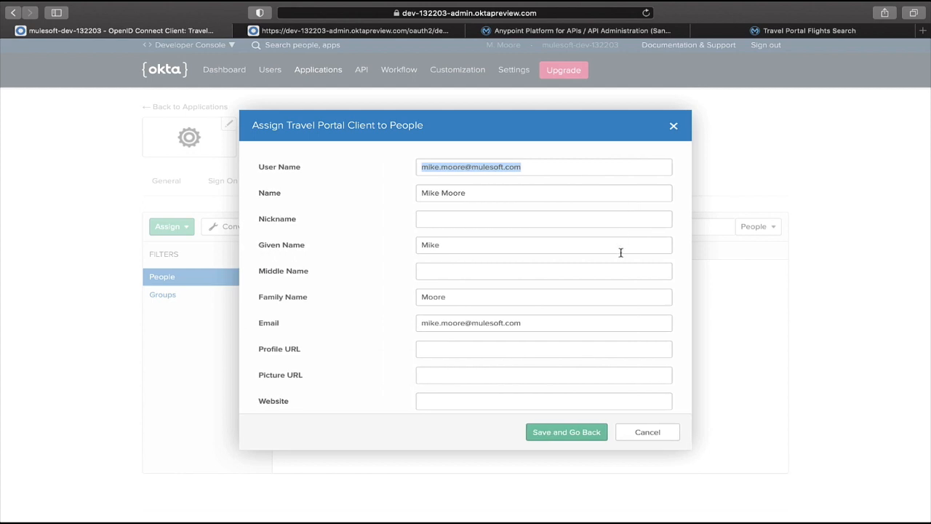
pyautogui.click(565, 436)
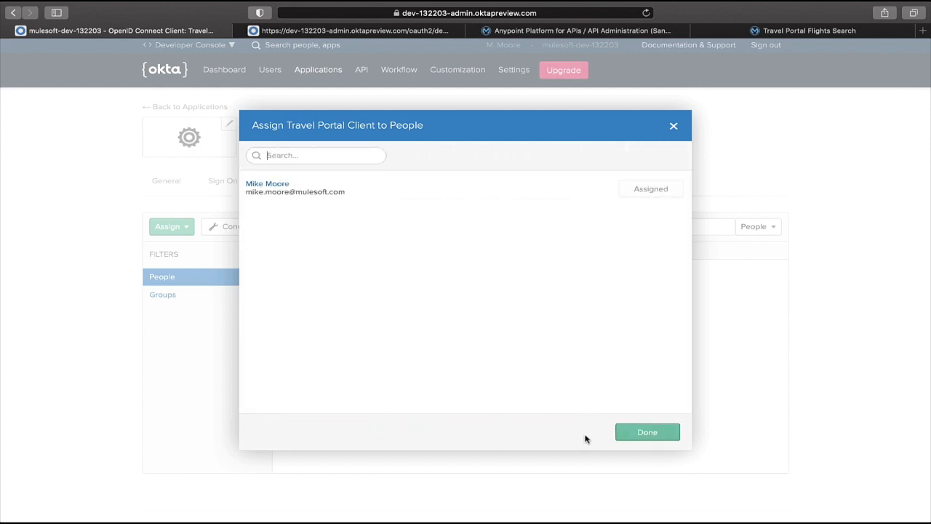
pyautogui.click(638, 435)
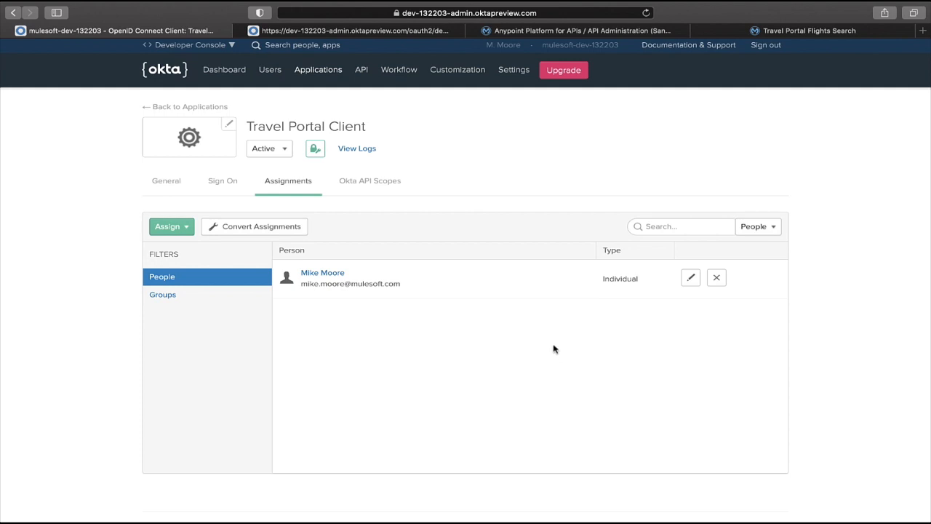
pyautogui.hotkey('ctrl', 'Right')
pyautogui.hotkey('ctrl', 'Right')
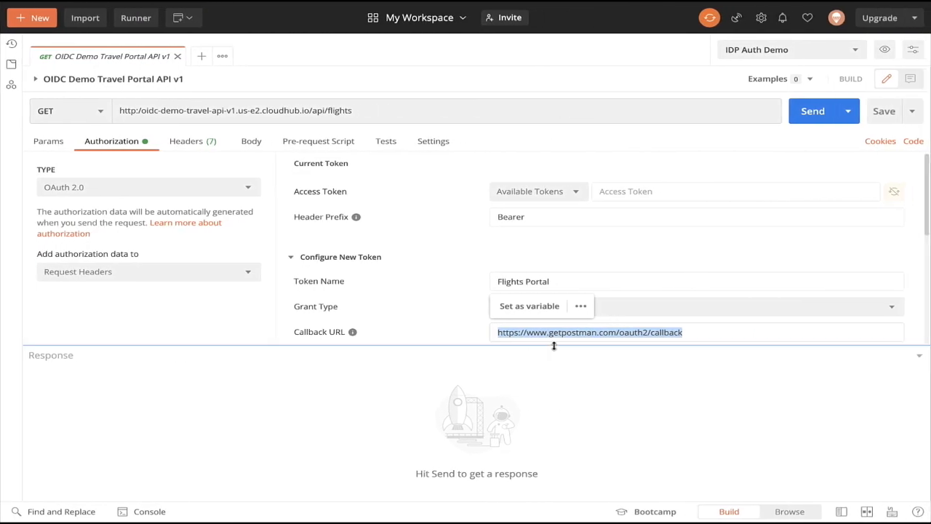
pyautogui.click(140, 111)
pyautogui.write('//')
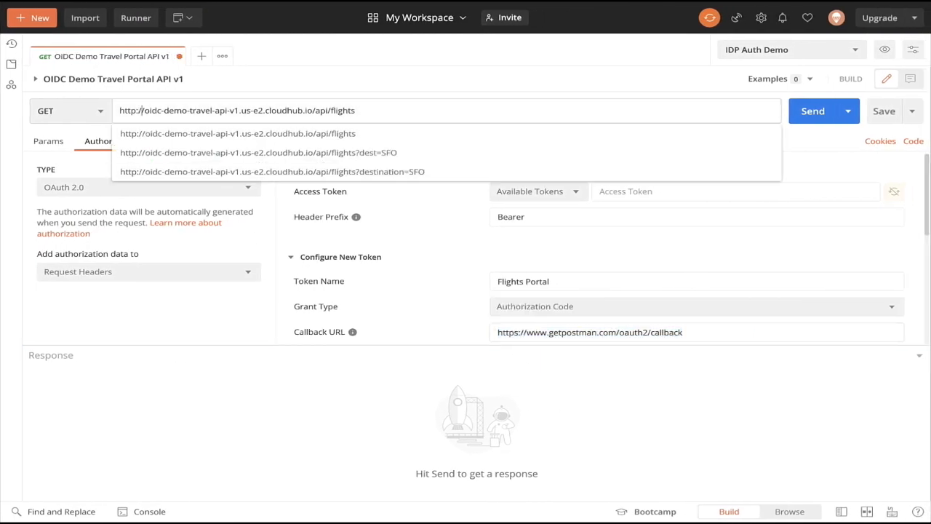
pyautogui.click(395, 172)
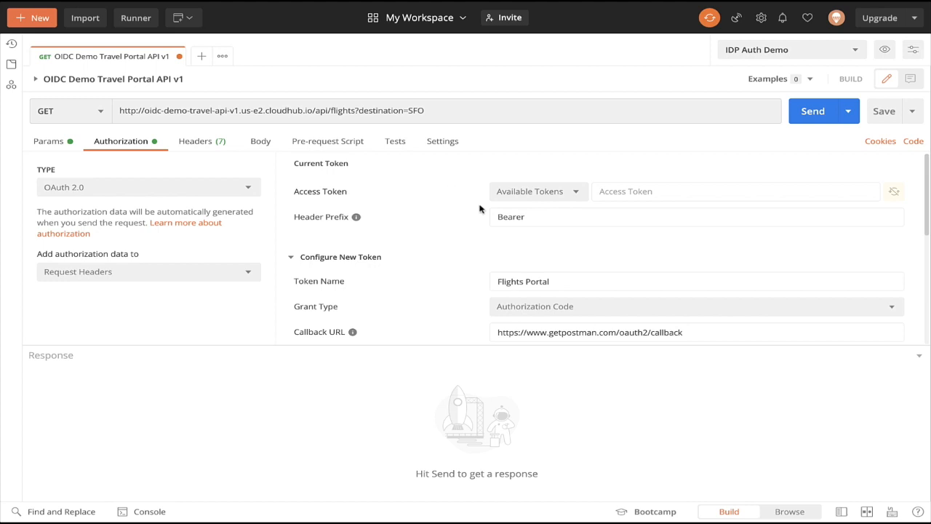
# Replace the OAuth 2.0 token configuration's client ID and client secret with the newly copied values.
pyautogui.scroll(-2, 553, 278)
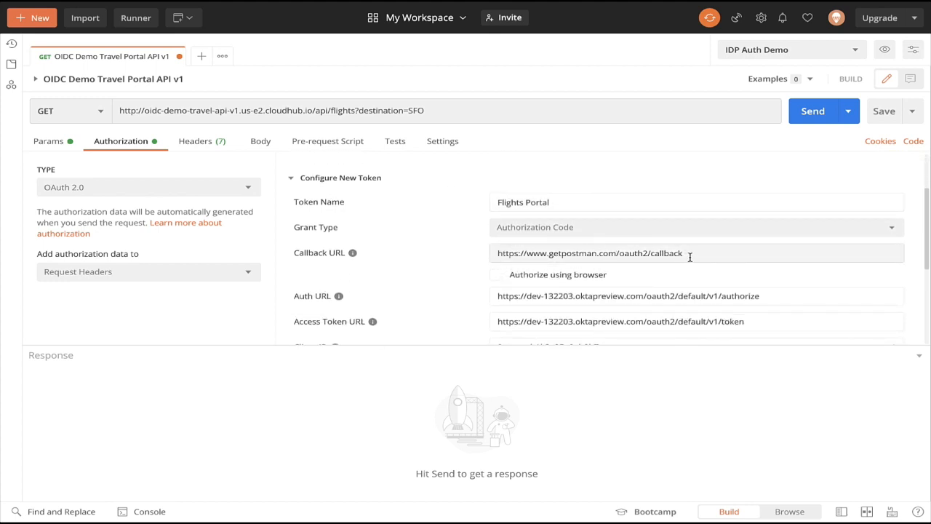
pyautogui.scroll(-2, 676, 251)
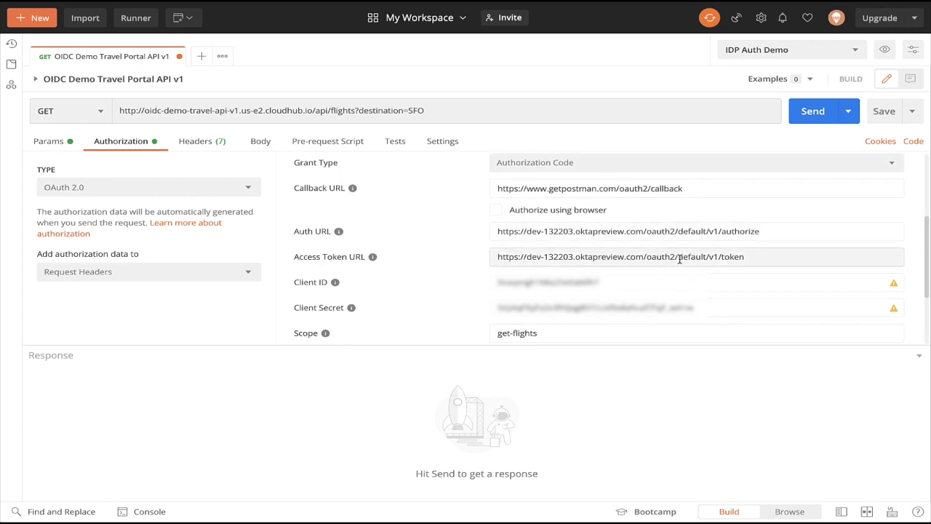
pyautogui.scroll(-1, 679, 258)
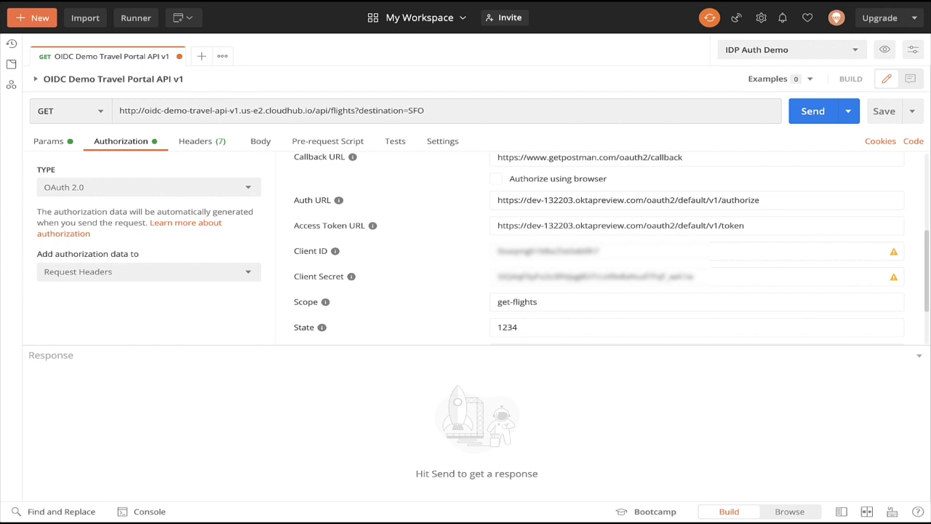
pyautogui.doubleClick(598, 253)
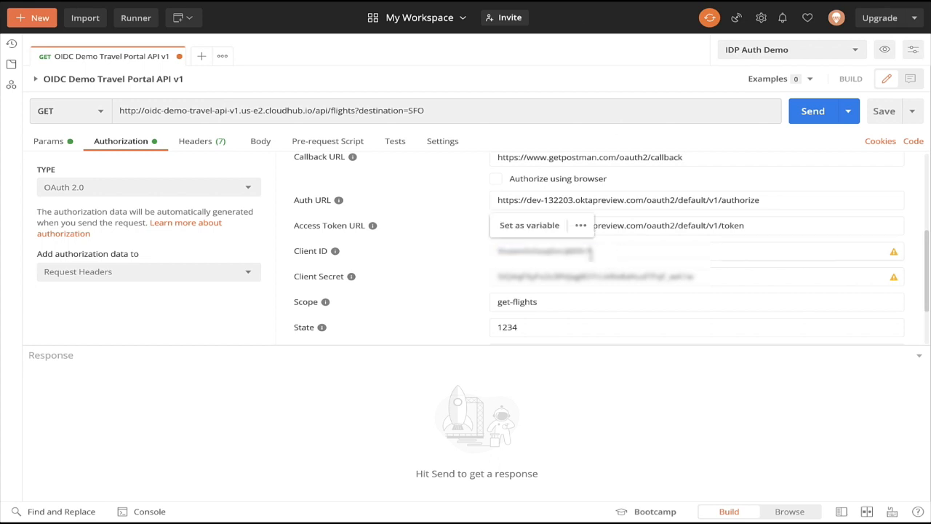
pyautogui.click(599, 253)
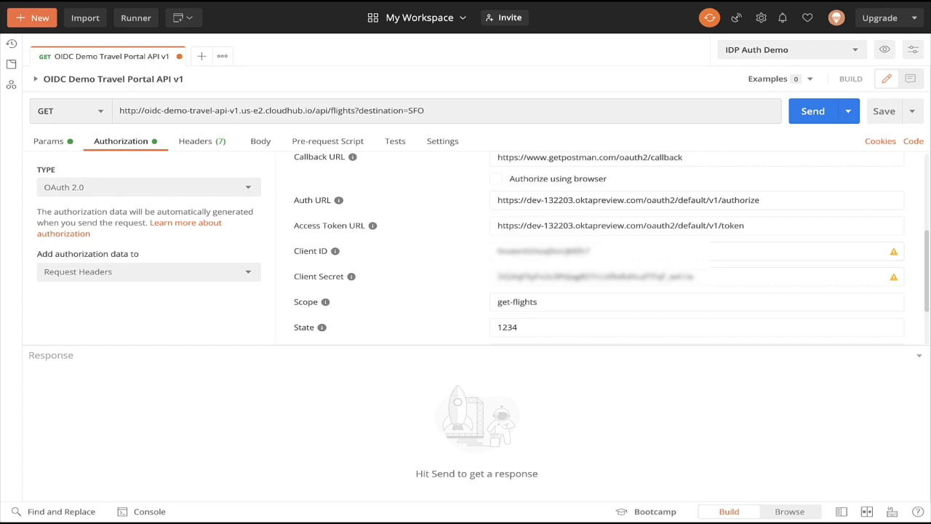
pyautogui.doubleClick(721, 278)
pyautogui.hotkey('ctrl', 'v')
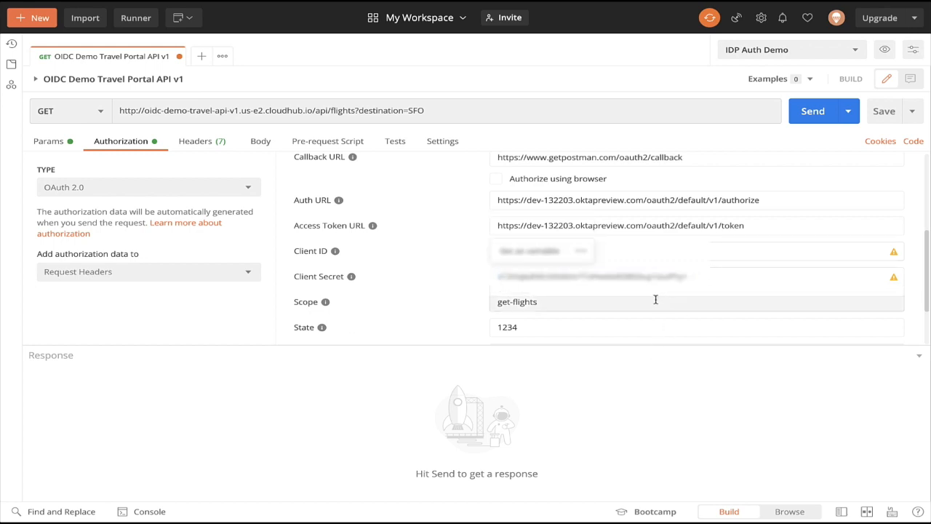
# Finish editing the pasted client ID and client secret values, removing a stray character from the secret.
pyautogui.click(454, 278)
pyautogui.click(713, 275)
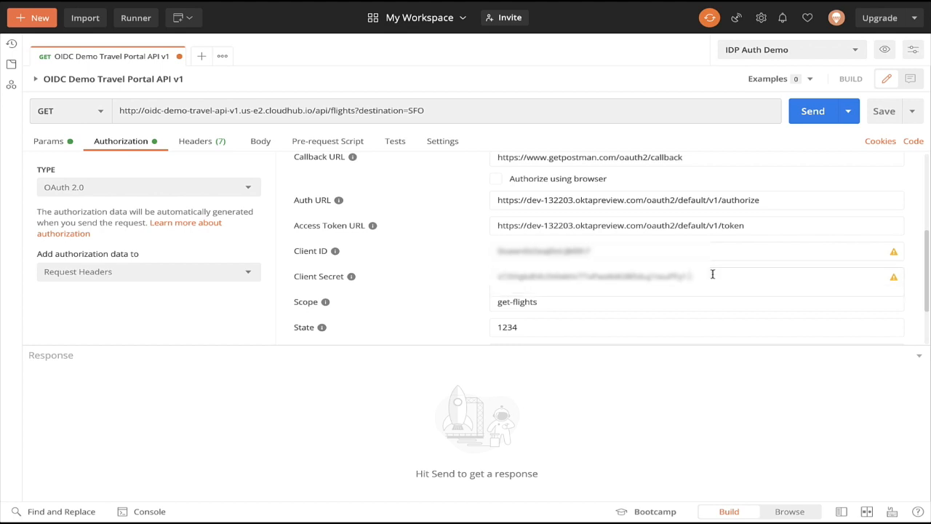
pyautogui.click(539, 286)
pyautogui.press('BackSpace')
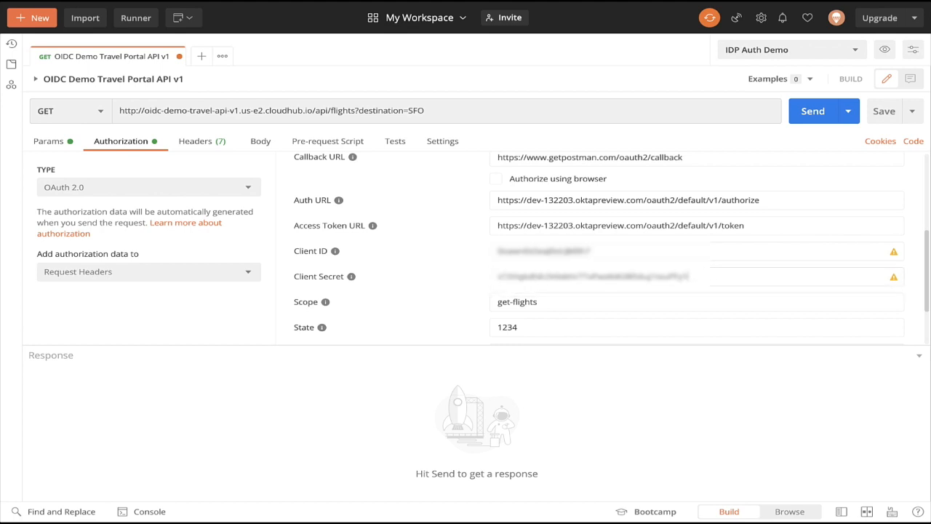
# Request a new access token with the get-flights scope and apply it to the request.
pyautogui.click(585, 311)
pyautogui.scroll(-2, 584, 311)
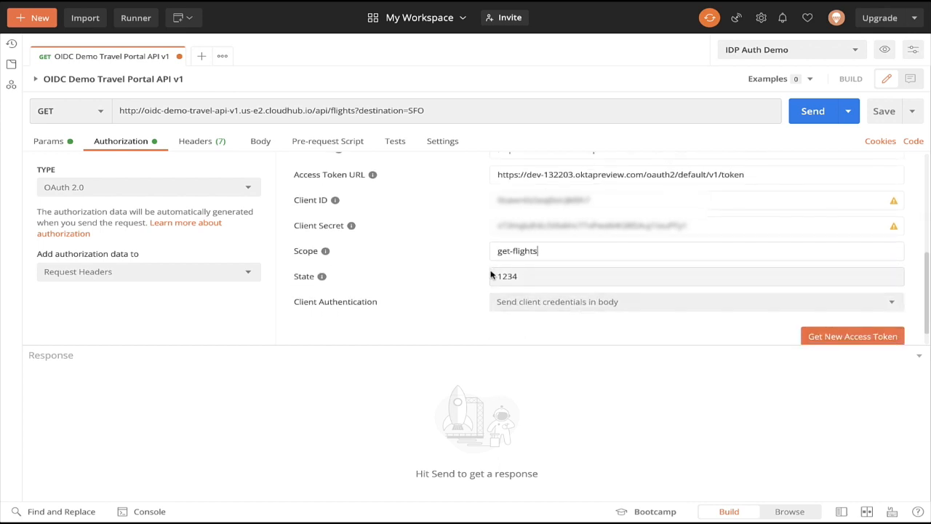
pyautogui.scroll(-1, 514, 288)
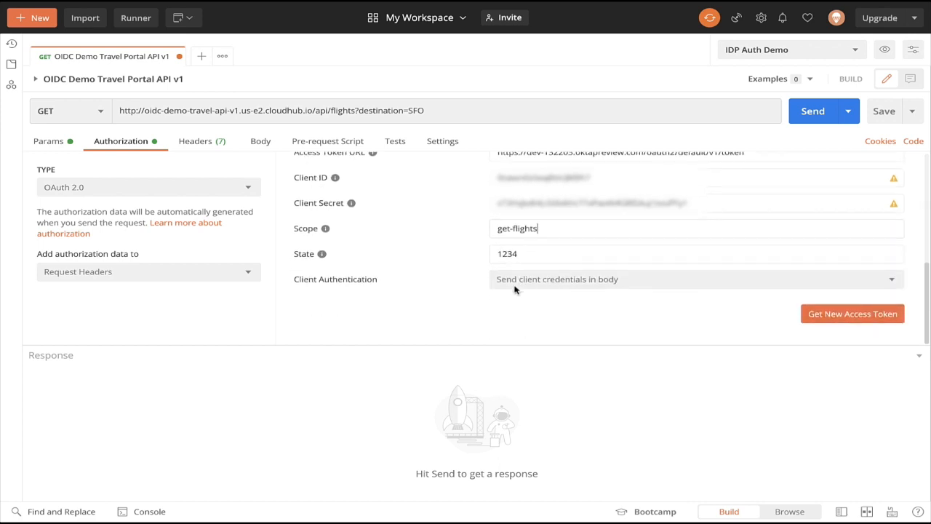
pyautogui.click(838, 318)
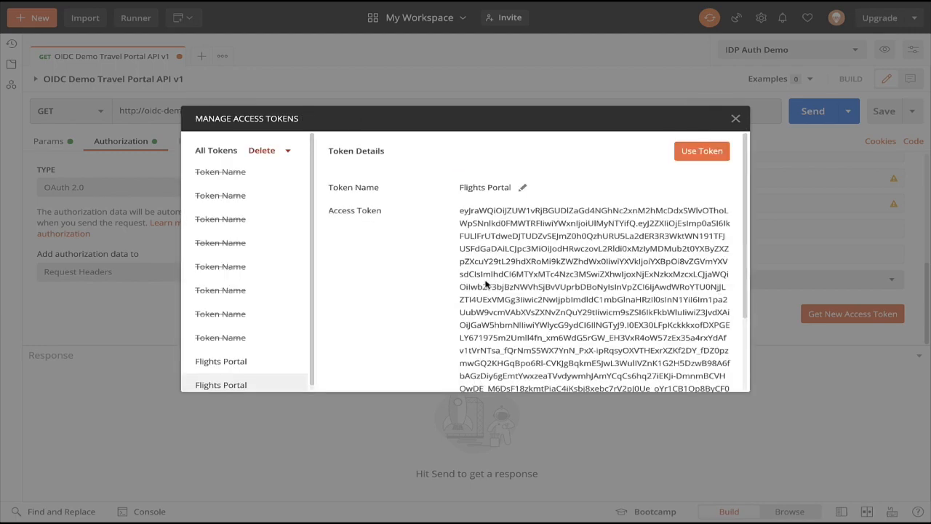
pyautogui.click(691, 153)
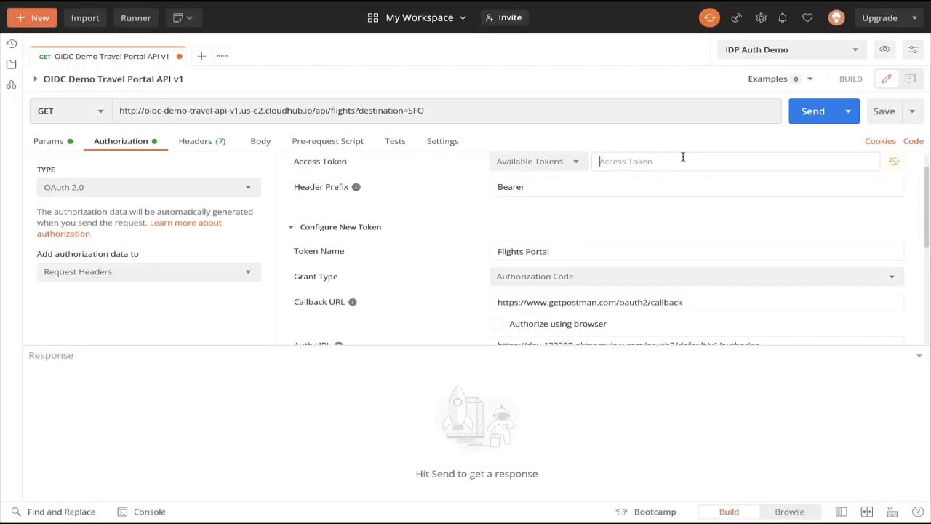
pyautogui.click(550, 204)
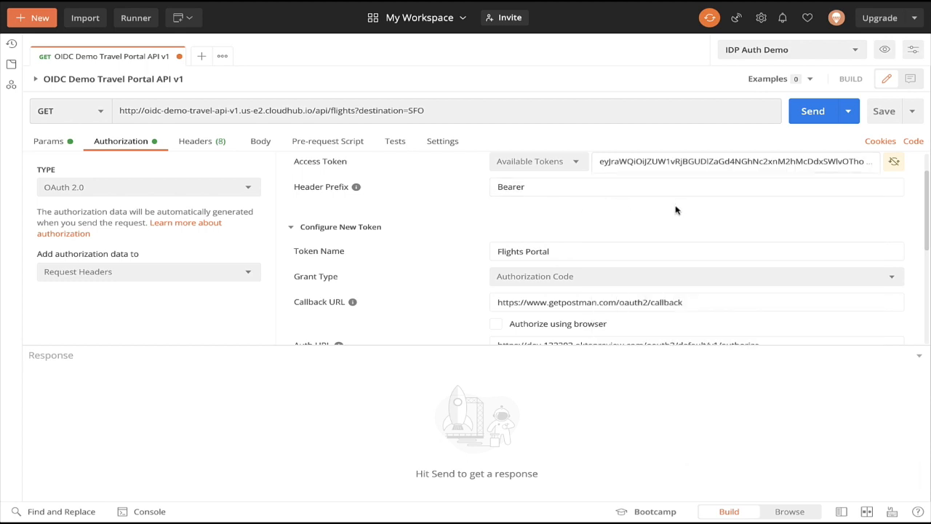
# Send the flights request and scroll through the returned flight list.
pyautogui.click(815, 113)
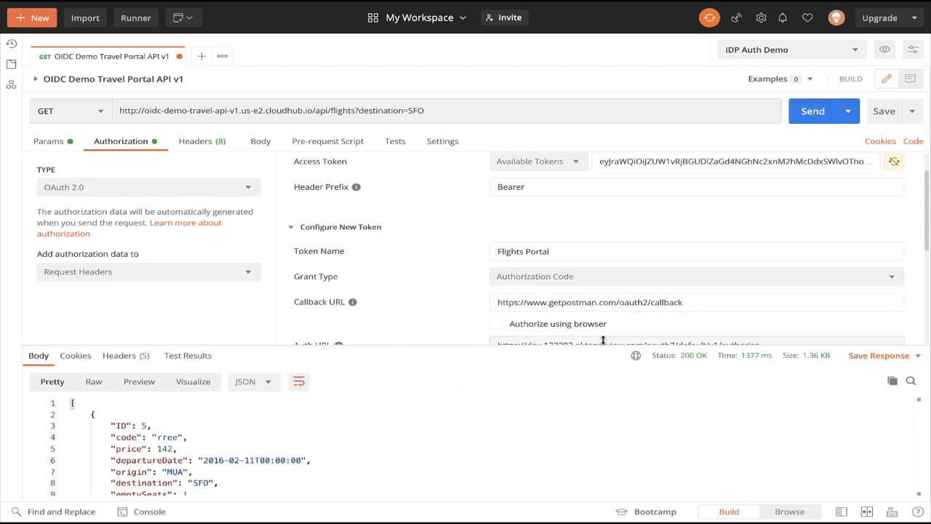
pyautogui.scroll(-1, 550, 413)
pyautogui.scroll(-6, 550, 414)
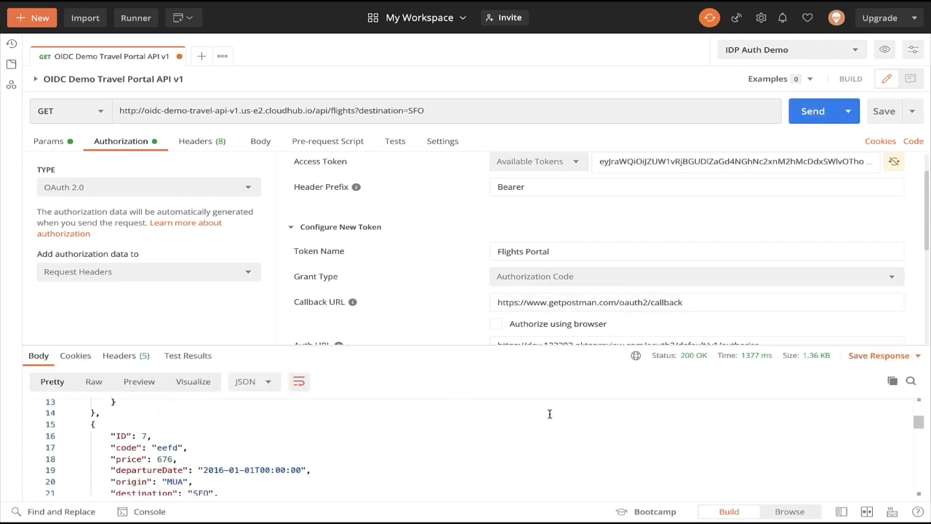
pyautogui.scroll(-3, 549, 414)
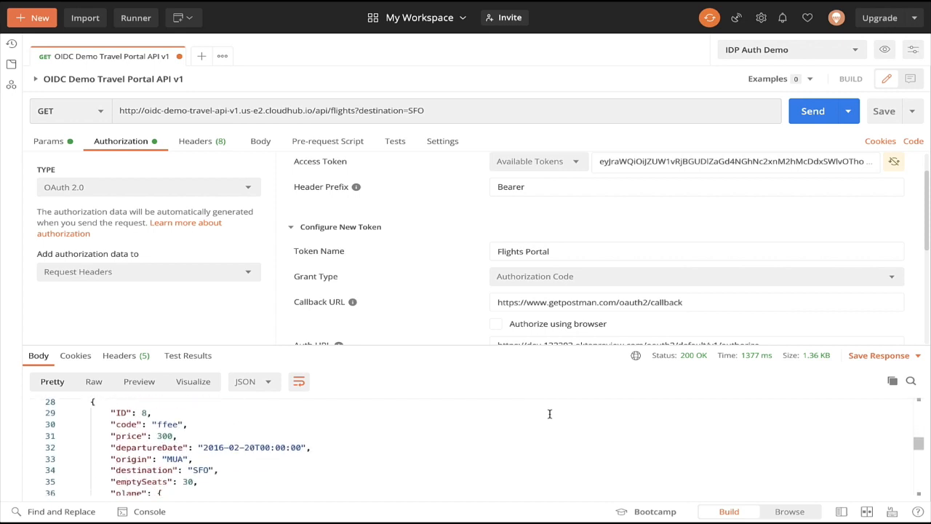
pyautogui.scroll(-2, 549, 413)
pyautogui.scroll(12, 549, 413)
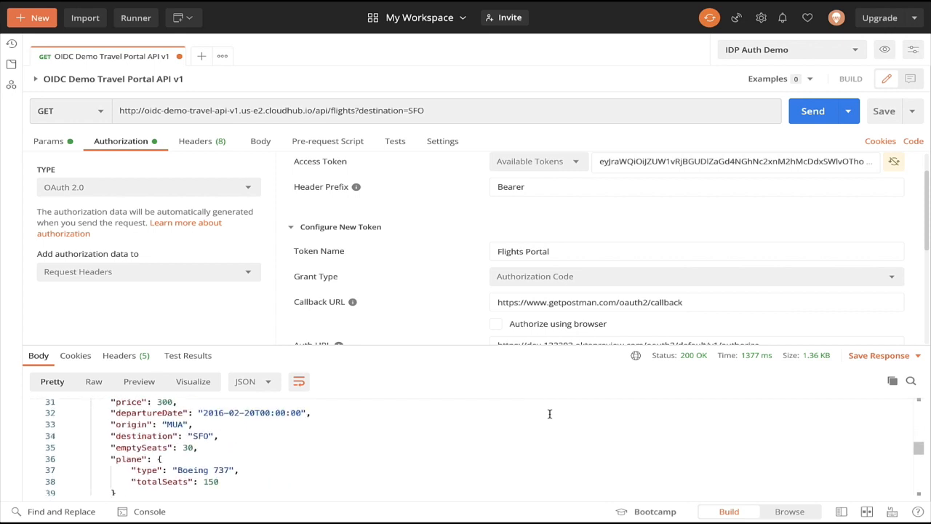
# Tamper with the access token by prefixing it with A and resend the request.
pyautogui.click(599, 163)
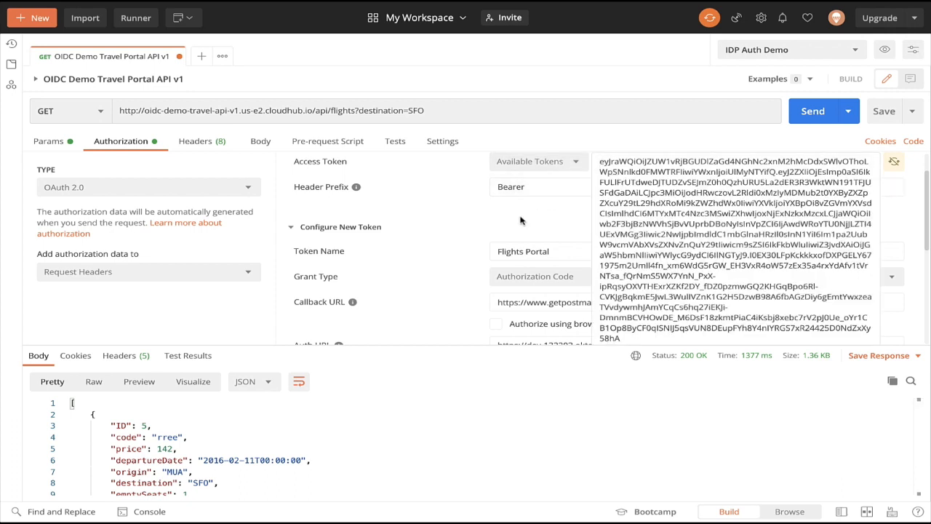
pyautogui.write('A')
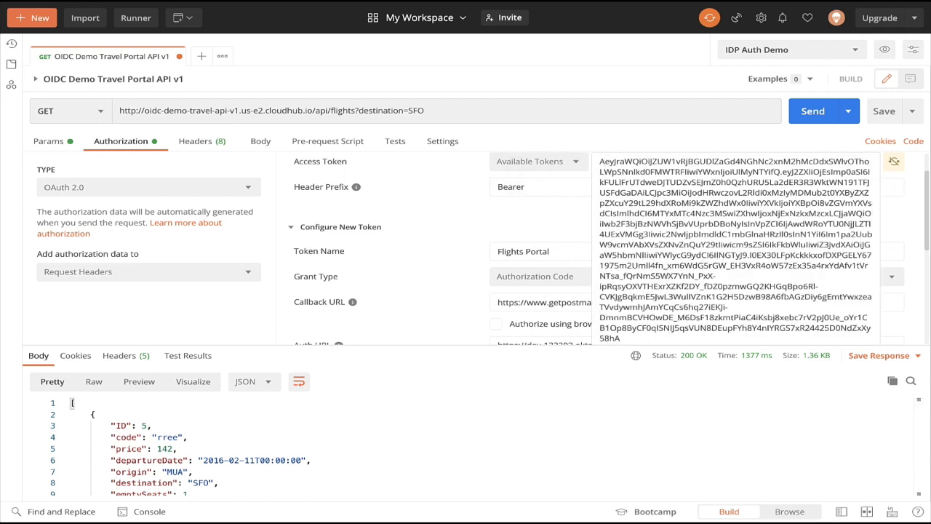
pyautogui.click(791, 135)
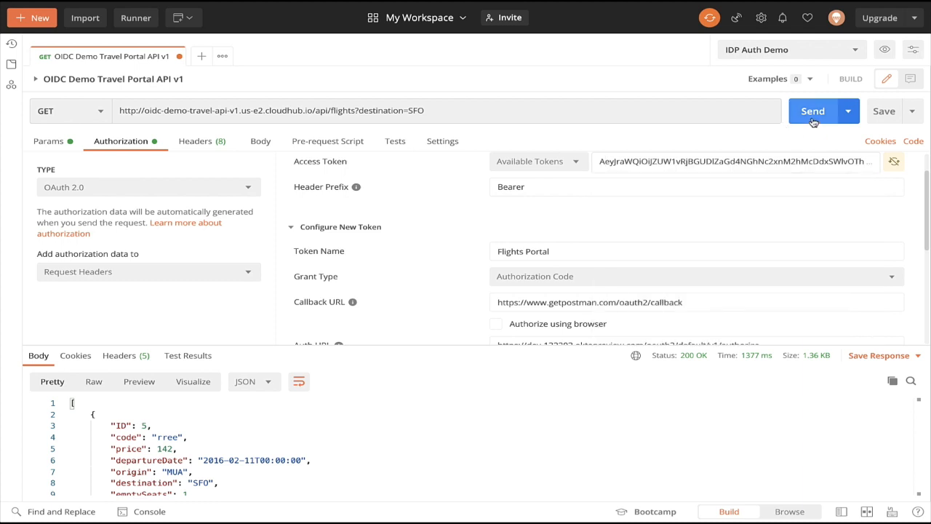
pyautogui.click(814, 122)
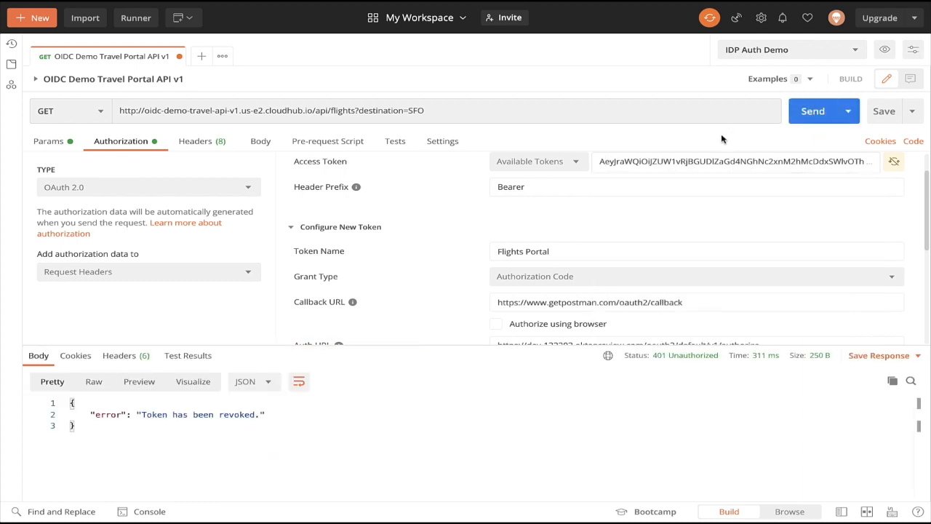
# Remove the added character from the access token and resend the request.
pyautogui.click(605, 162)
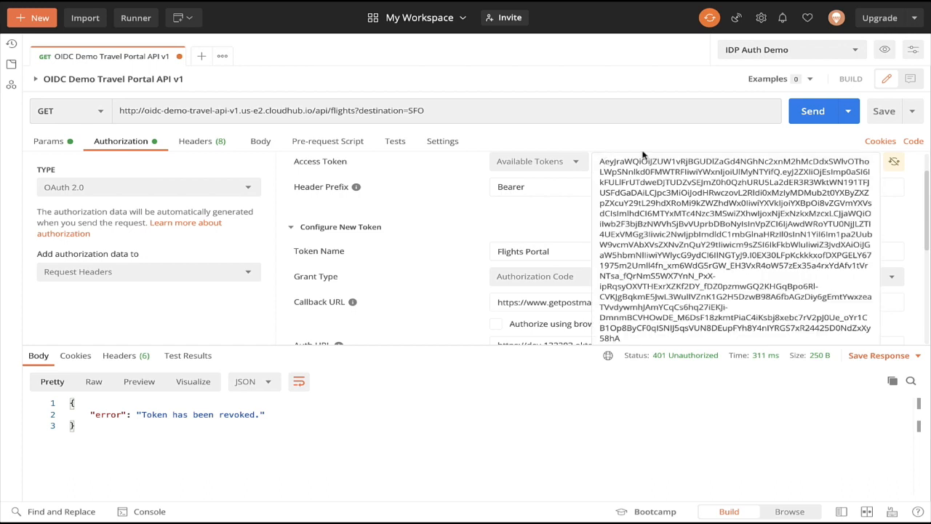
pyautogui.press('BackSpace')
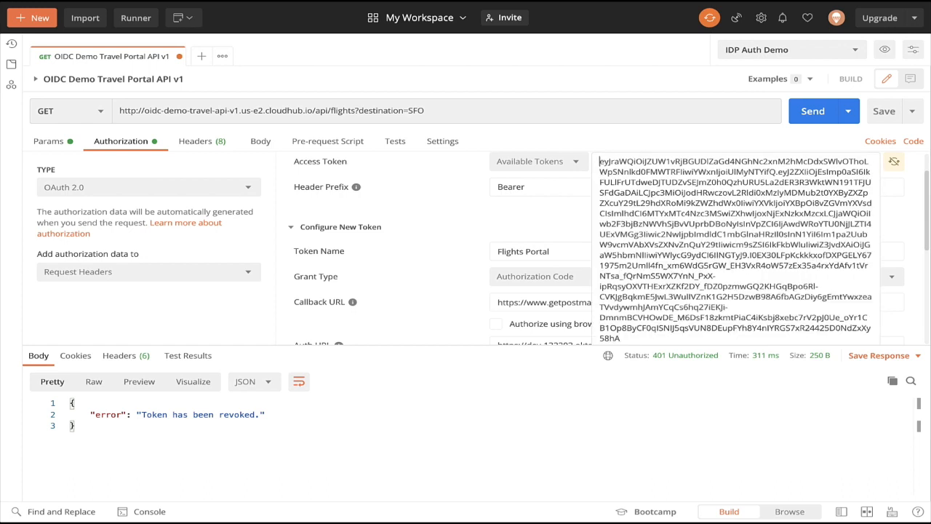
pyautogui.click(791, 121)
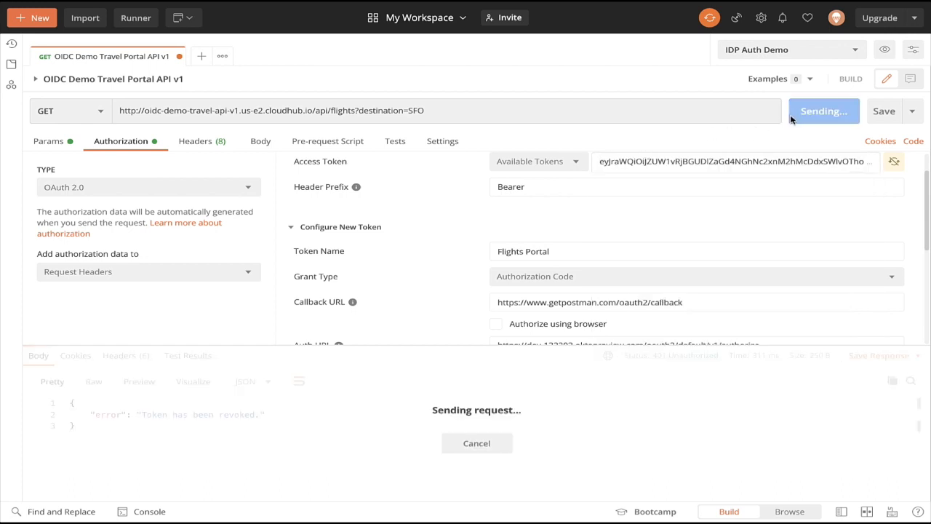
# Copy the access token into the token field of the Introspect Access Token request body and send it.
pyautogui.click(715, 160)
pyautogui.hotkey('ctrl', 'a')
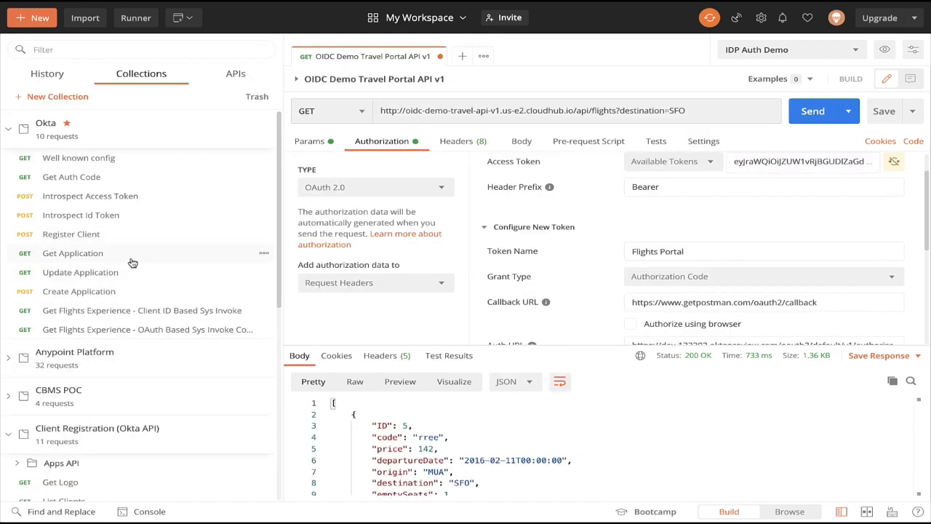
pyautogui.click(140, 200)
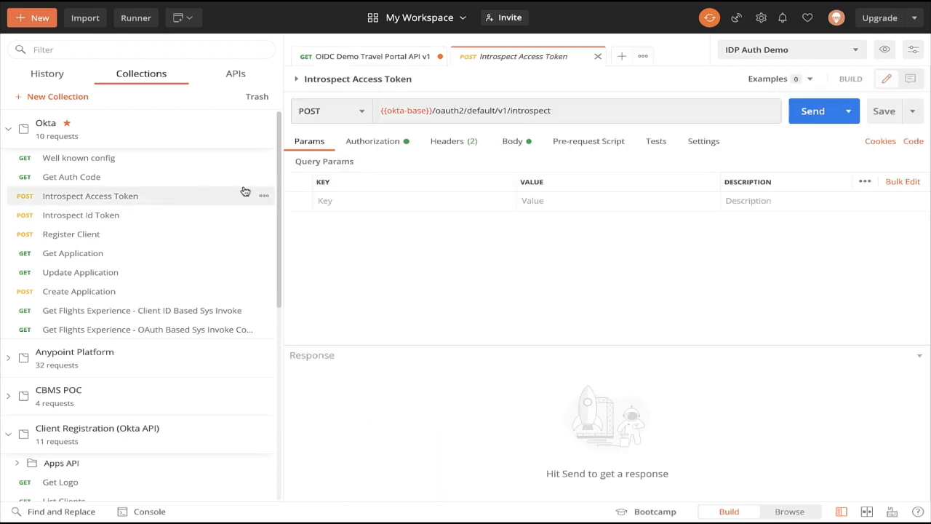
pyautogui.click(517, 142)
pyautogui.tripleClick(544, 206)
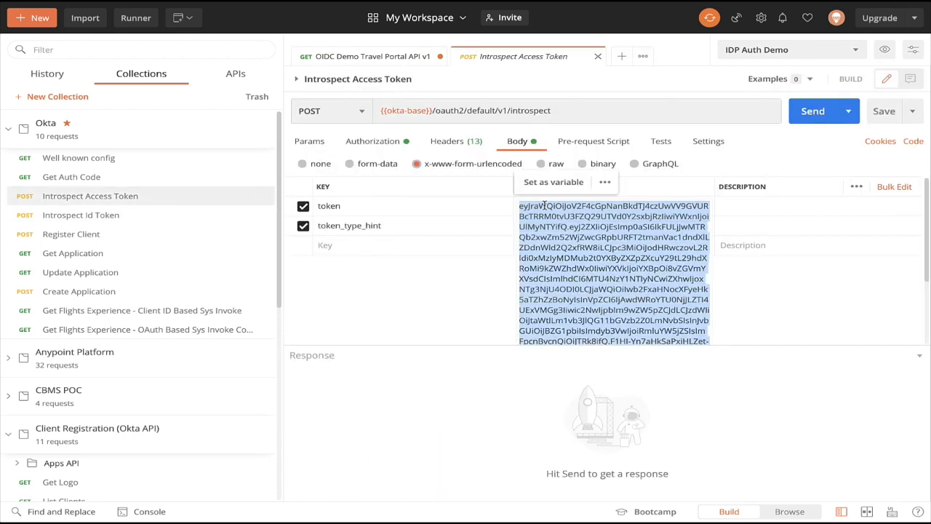
pyautogui.hotkey('ctrl', 'v')
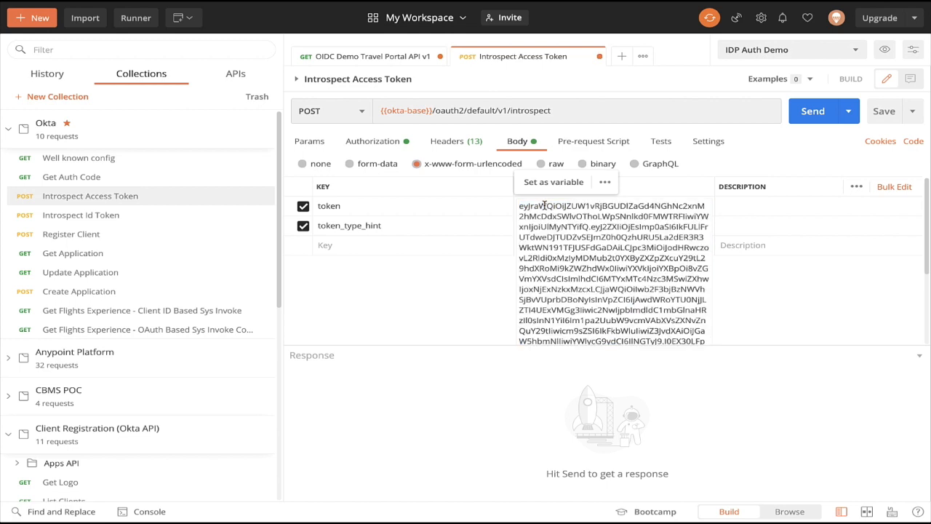
pyautogui.click(825, 117)
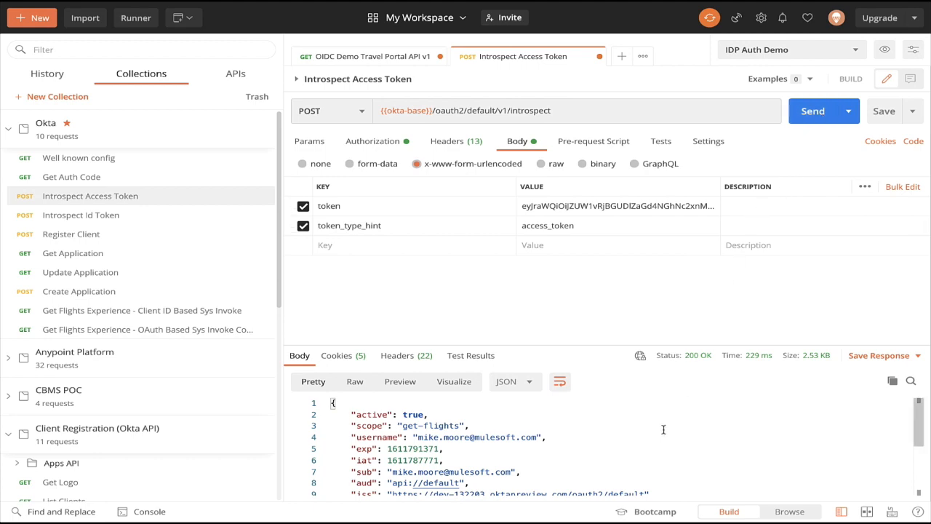
# Examine the introspection response's active flag, scope, username, client ID and custom role, airport and group claims.
pyautogui.scroll(-1, 663, 429)
pyautogui.moveTo(636, 354)
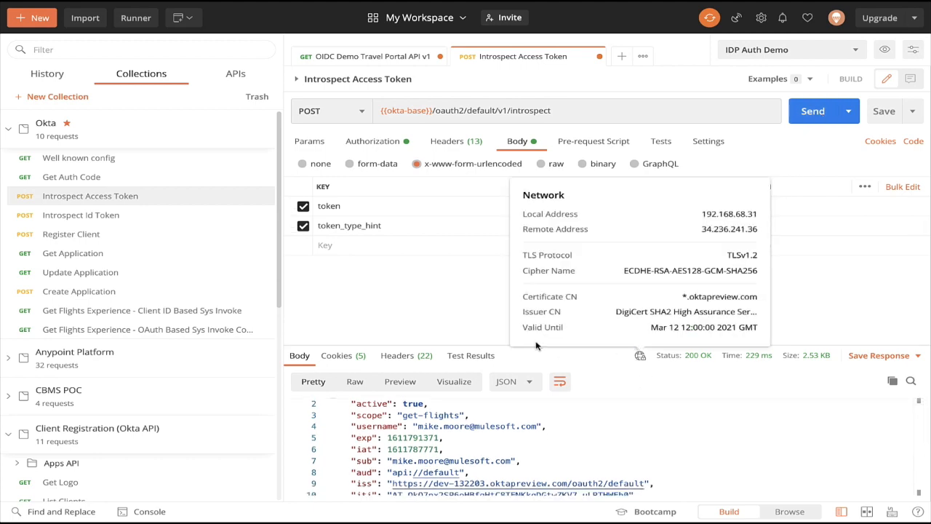
pyautogui.moveTo(428, 350); pyautogui.dragTo(460, 223)
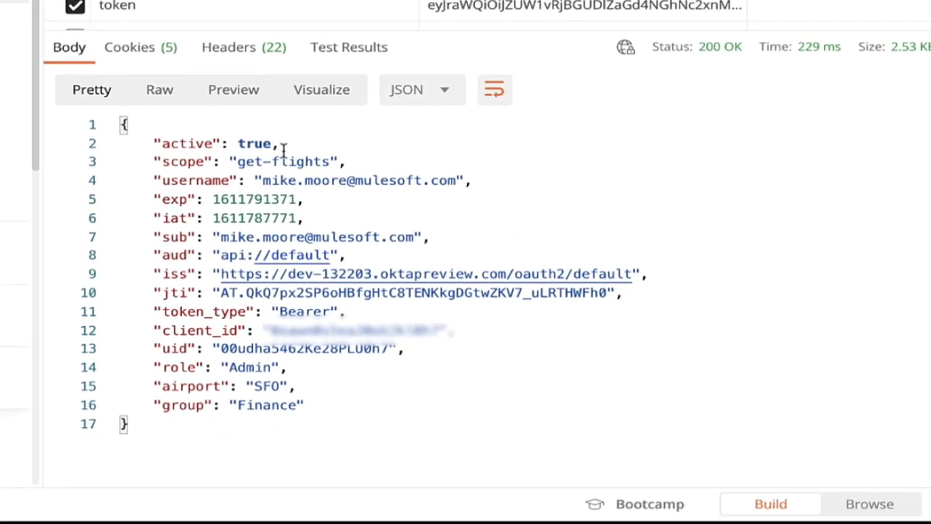
pyautogui.moveTo(264, 180); pyautogui.dragTo(456, 180)
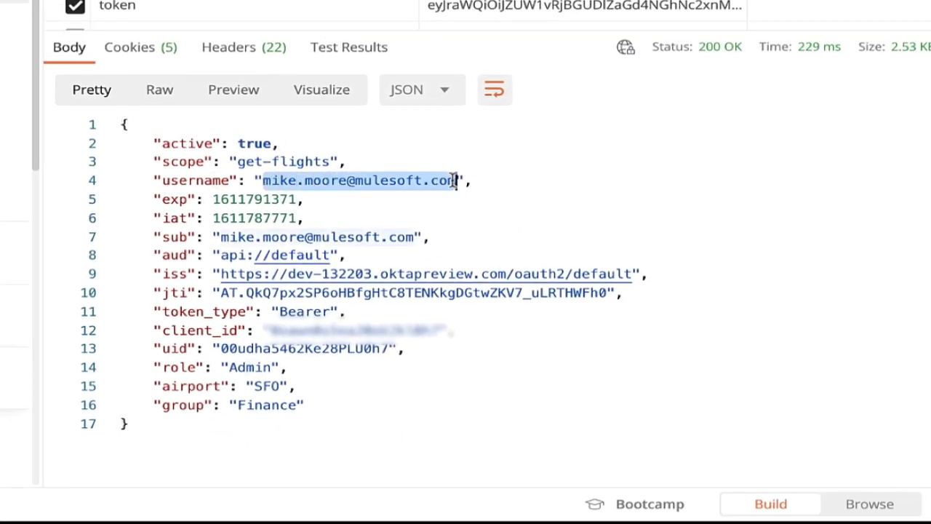
pyautogui.moveTo(237, 162); pyautogui.dragTo(332, 161)
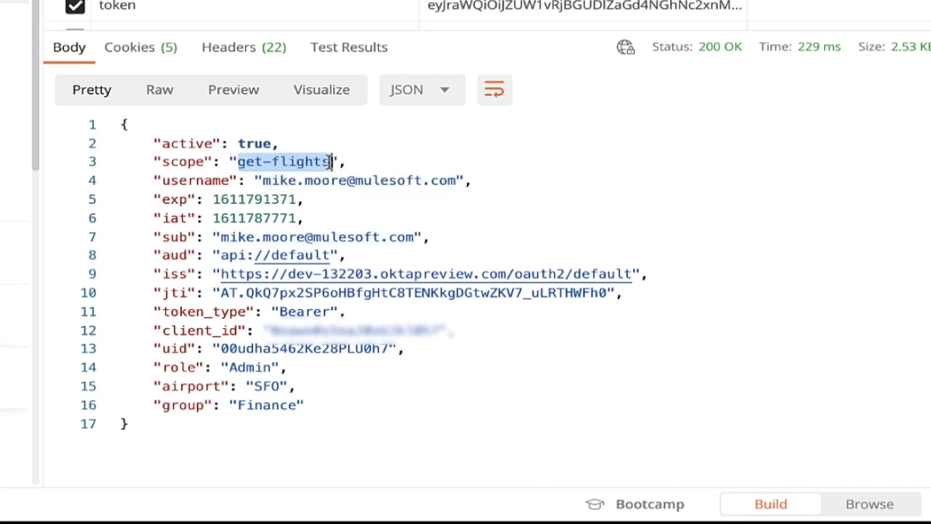
pyautogui.moveTo(238, 143); pyautogui.dragTo(272, 143)
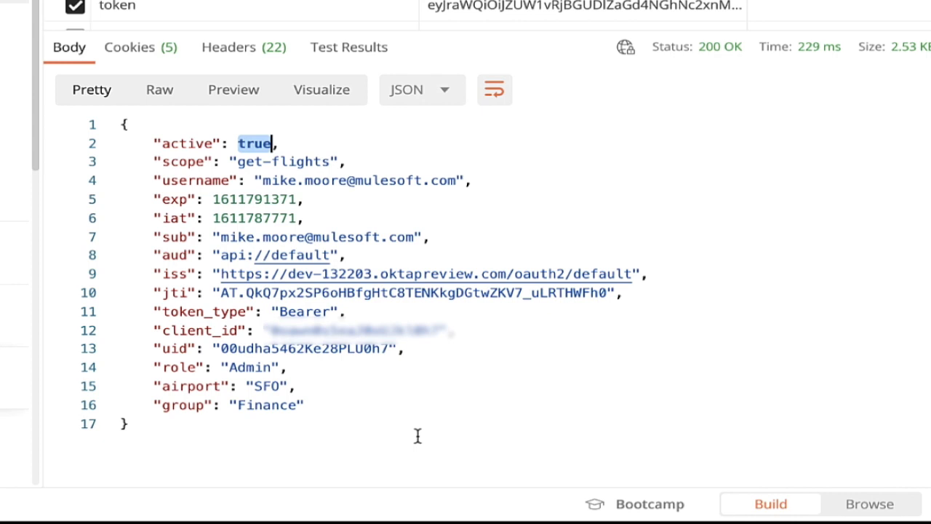
pyautogui.moveTo(351, 422); pyautogui.dragTo(148, 372)
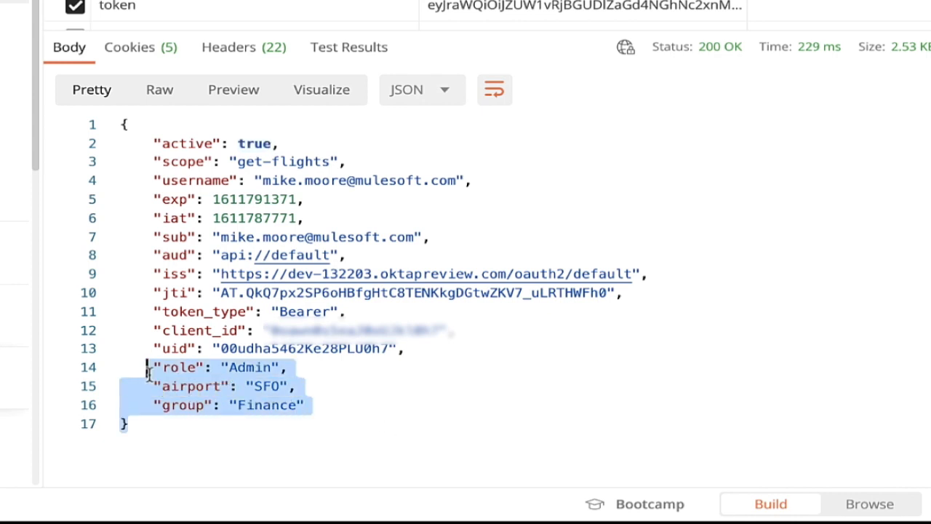
pyautogui.click(475, 332)
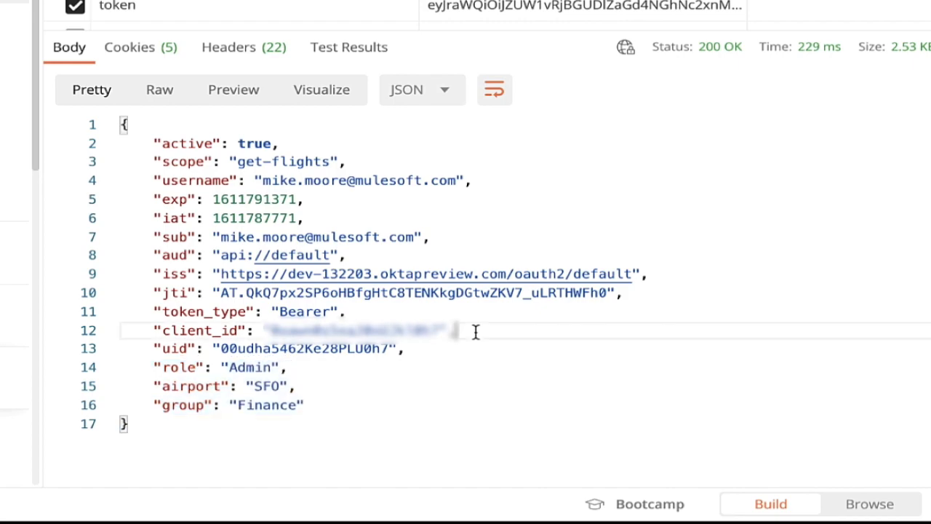